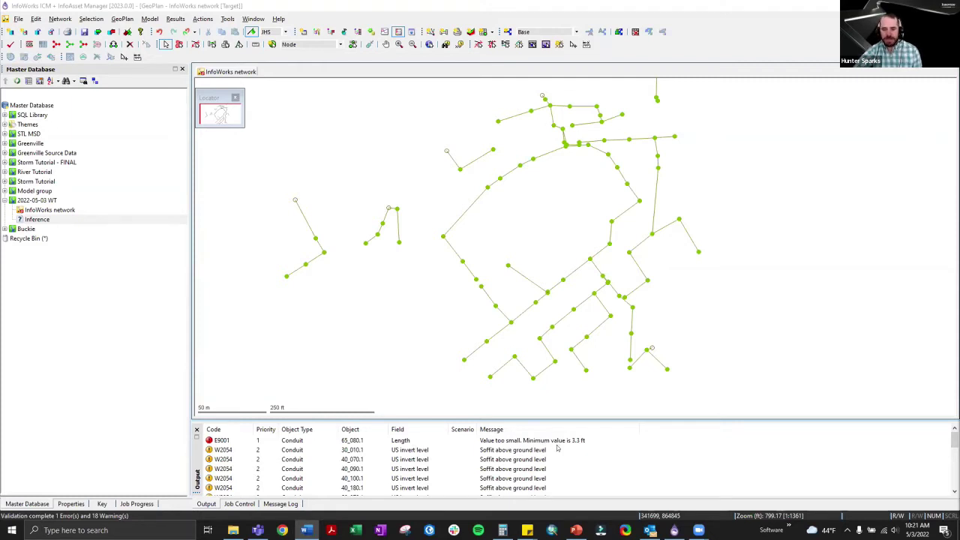
Step: Inspect the properties of the too-short conduit 65_080.1 flagged by the validation error and delete that conduit from the network
scroll(546, 297, up, 1)
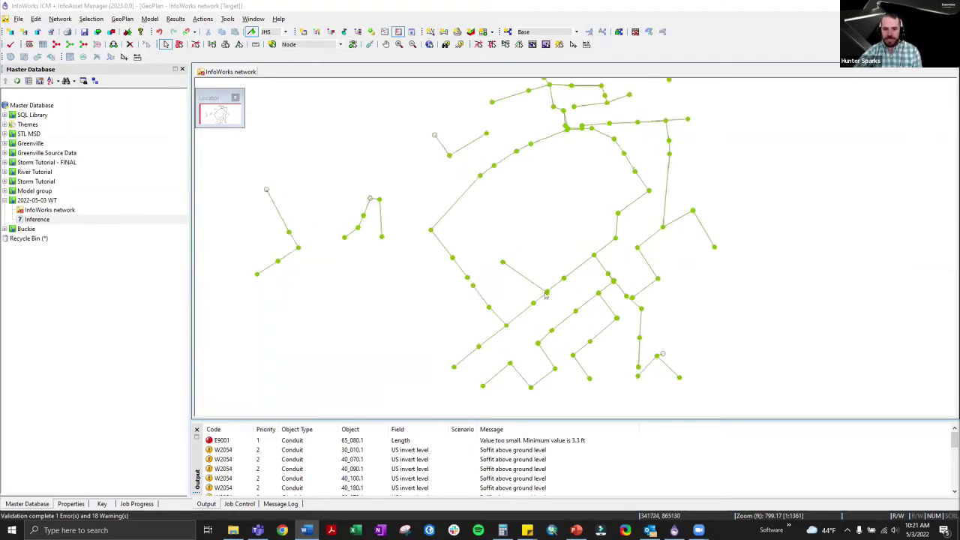
scroll(547, 294, up, 4)
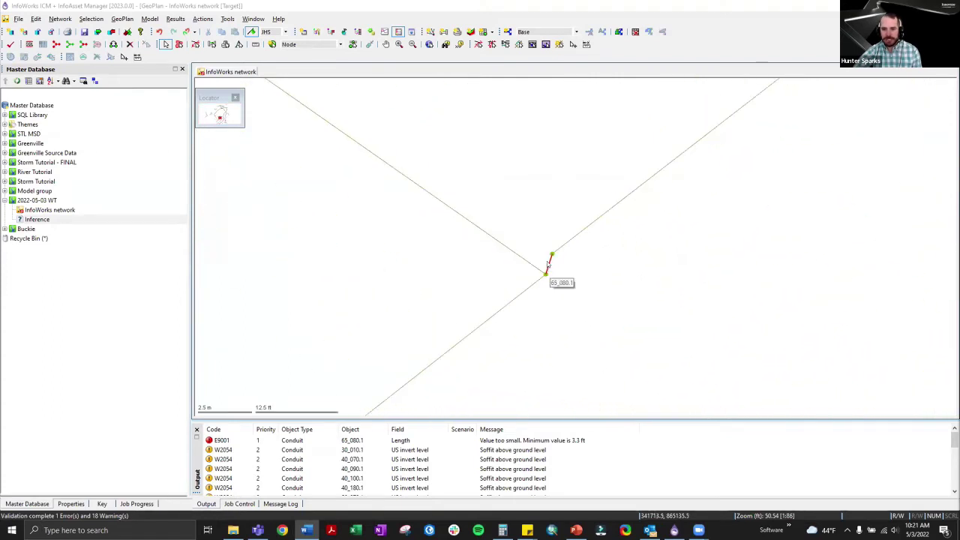
double_click(548, 264)
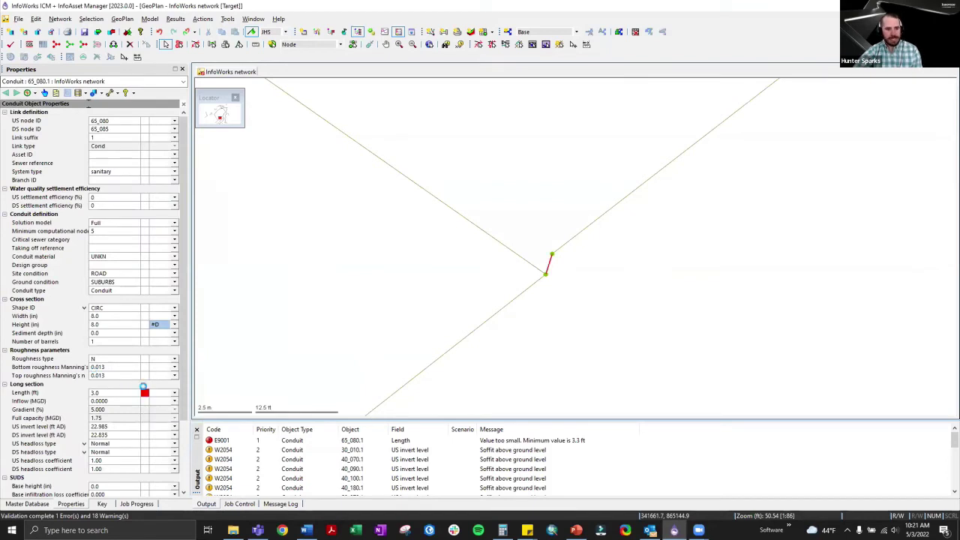
mouse_move(144, 390)
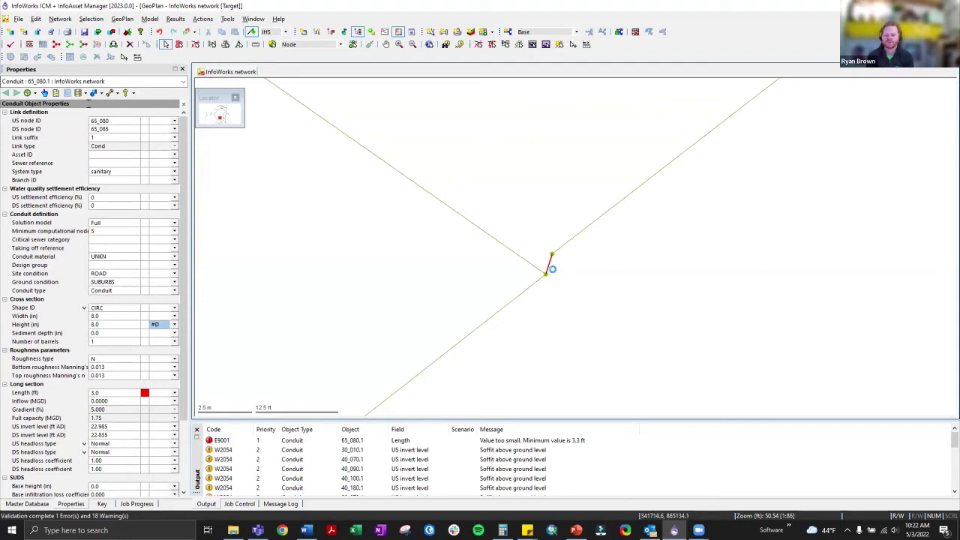
drag(553, 257, 538, 259)
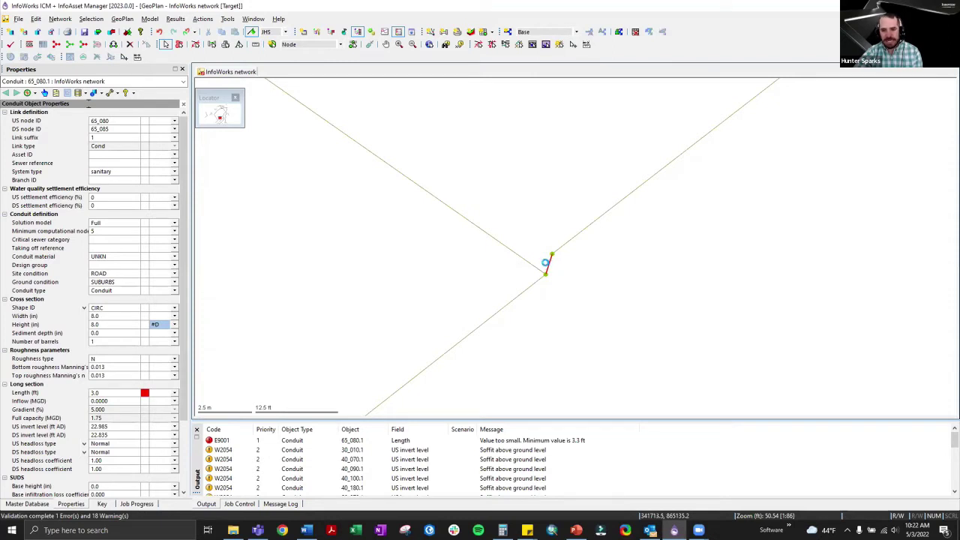
right_click(550, 262)
mouse_move(577, 273)
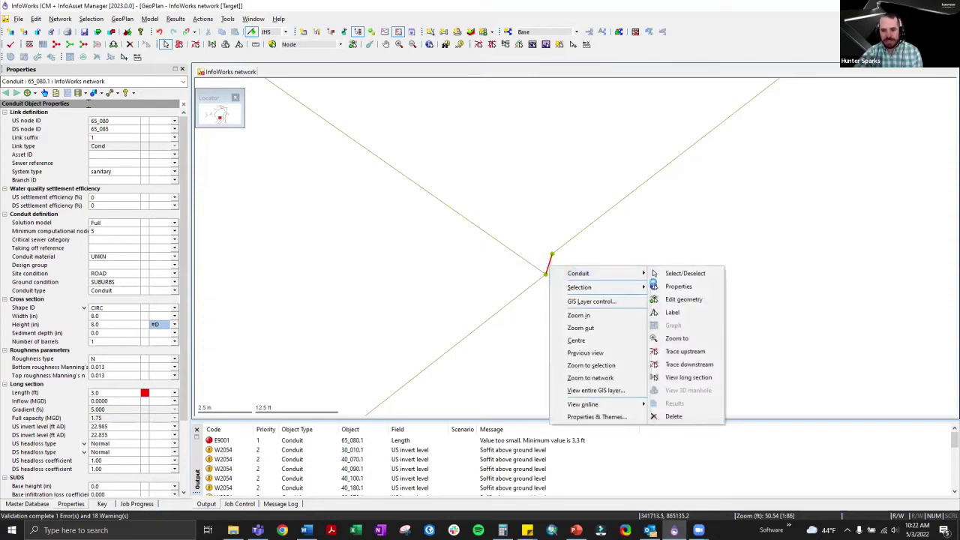
click(685, 415)
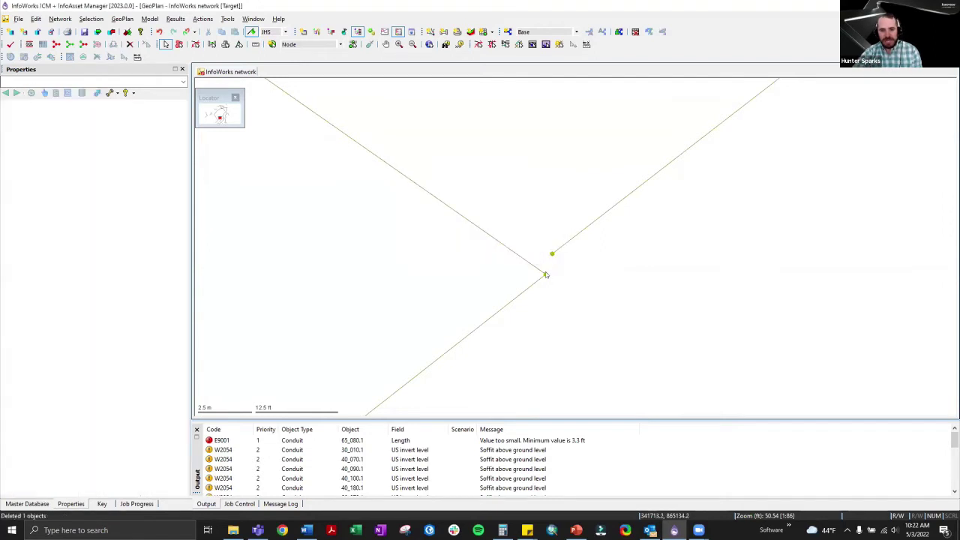
Step: Copy the ID of manhole 65_080 and set it as the upstream node of conduit 65_085.1
click(559, 249)
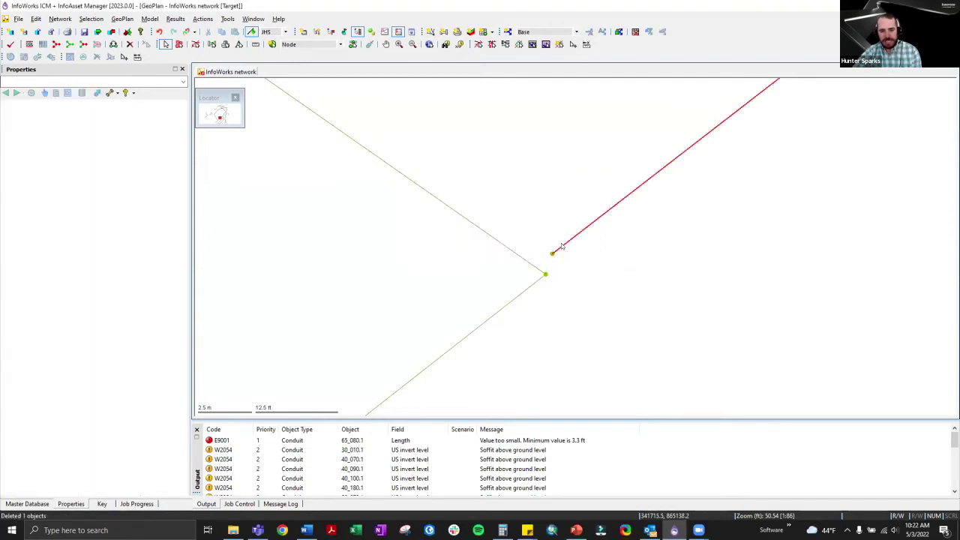
click(546, 275)
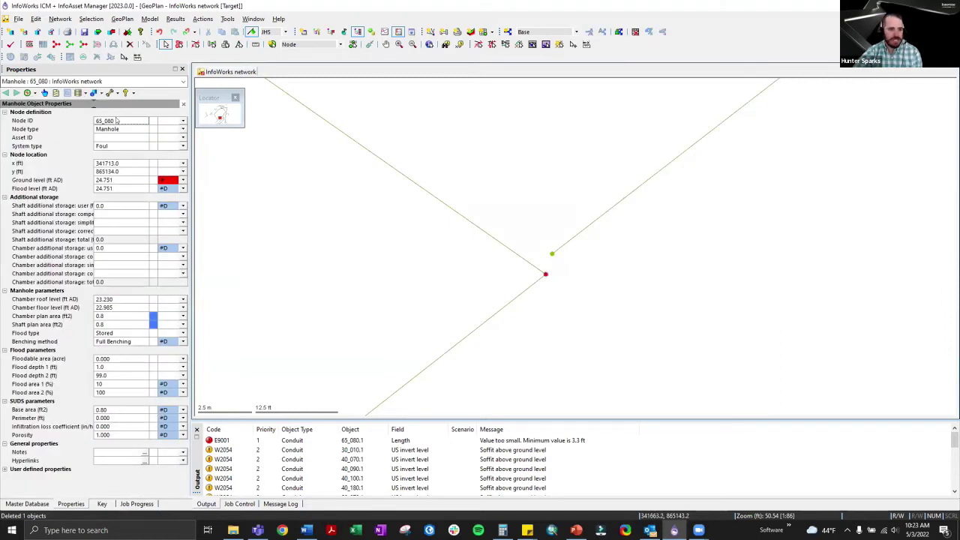
right_click(132, 124)
click(144, 193)
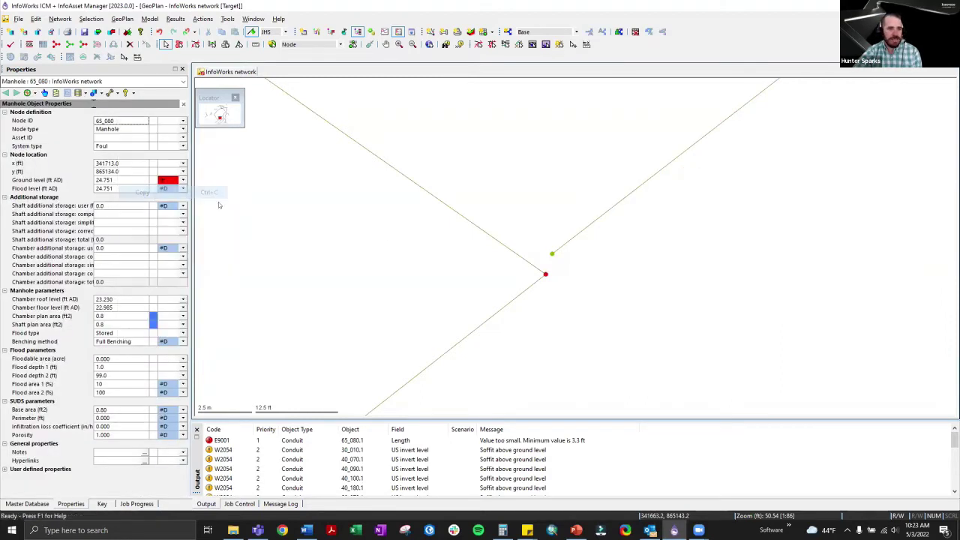
click(561, 243)
click(118, 120)
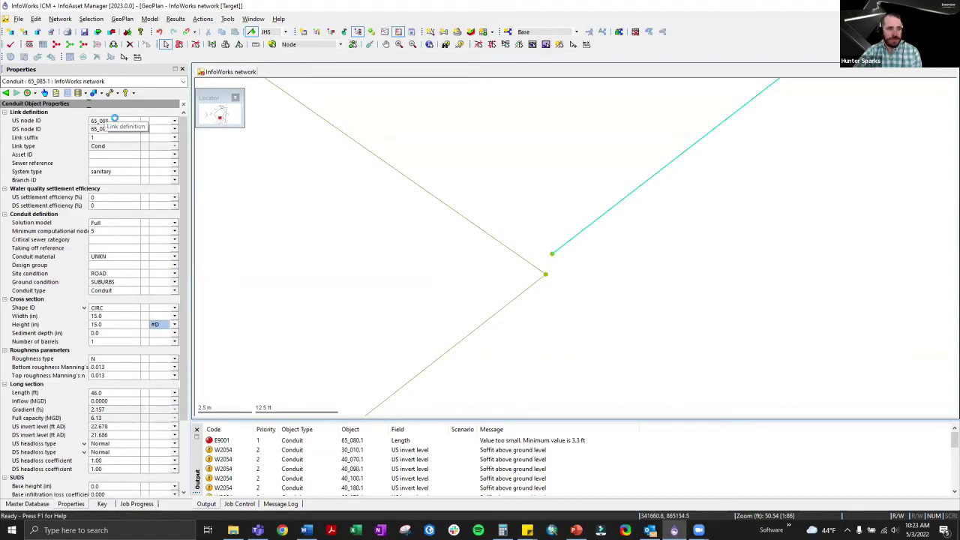
text(65_080)
key(Return)
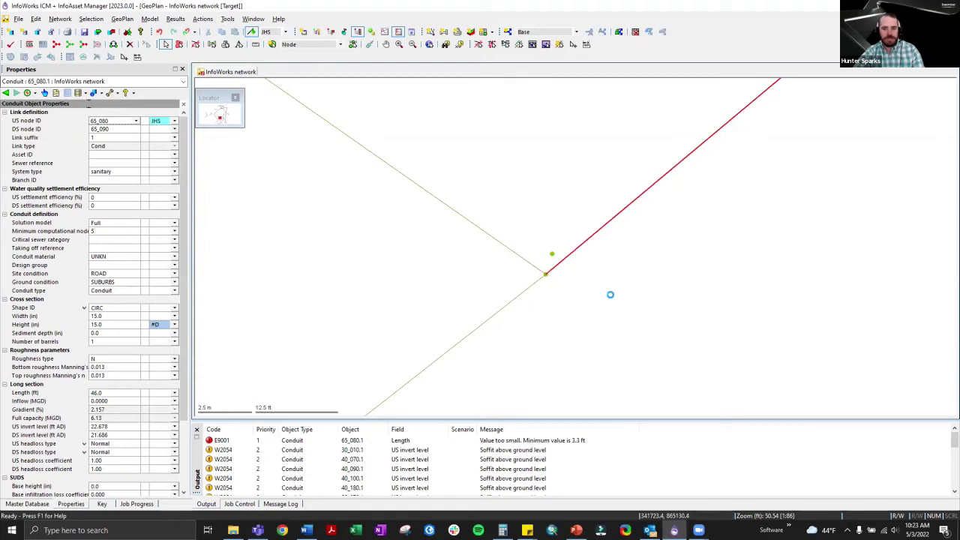
Step: Copy conduit 65_070.1's downstream invert level, 23.005, to the reconnected conduit's upstream invert level, and set that conduit's length flag to #D
click(529, 284)
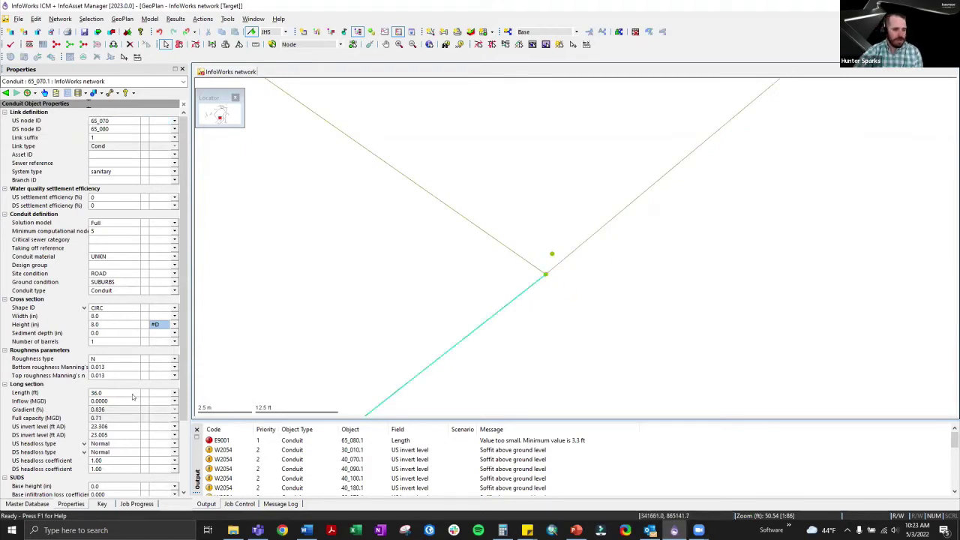
right_click(110, 439)
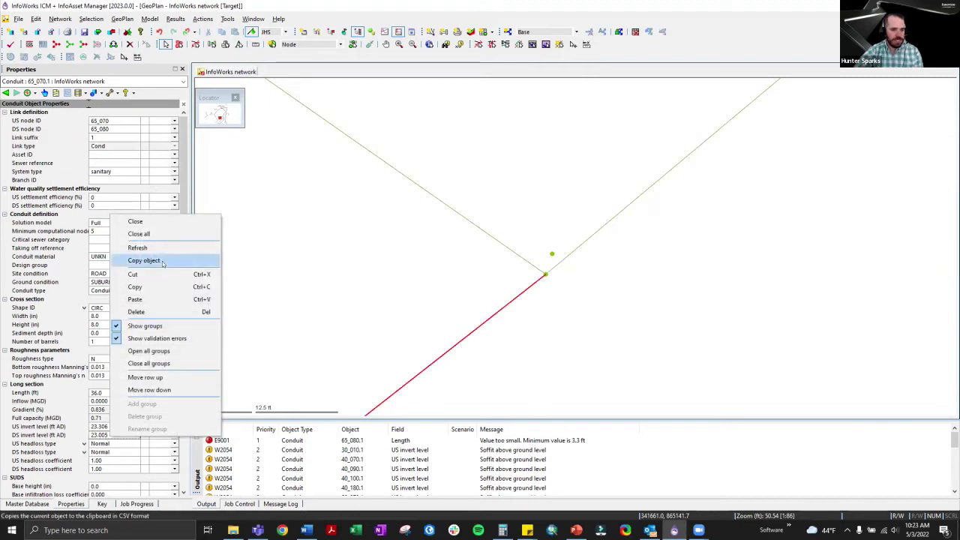
click(136, 286)
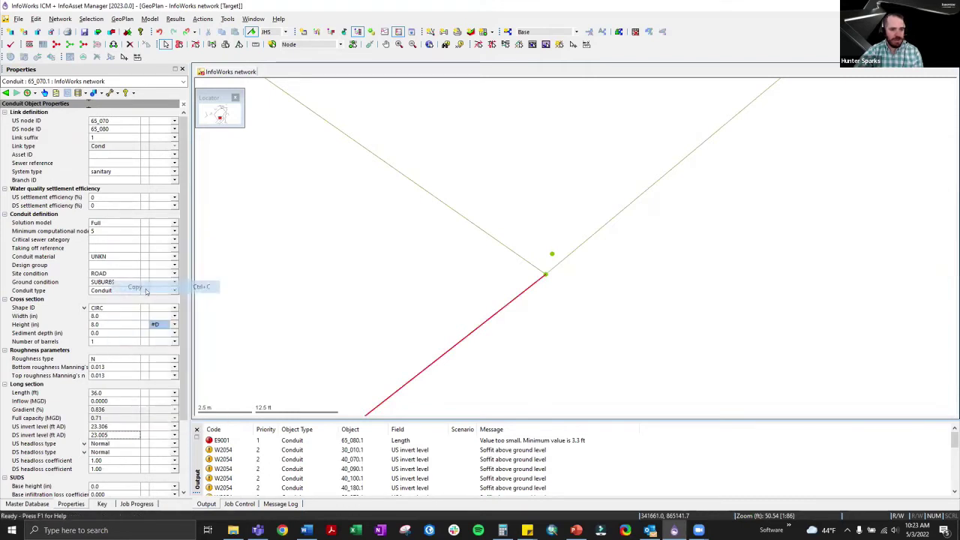
click(557, 262)
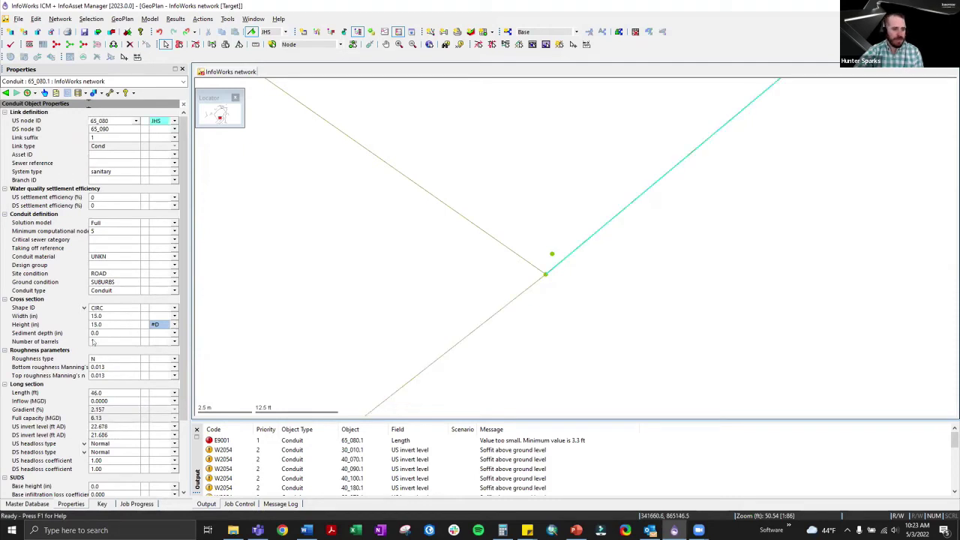
click(112, 426)
key(ctrl+v)
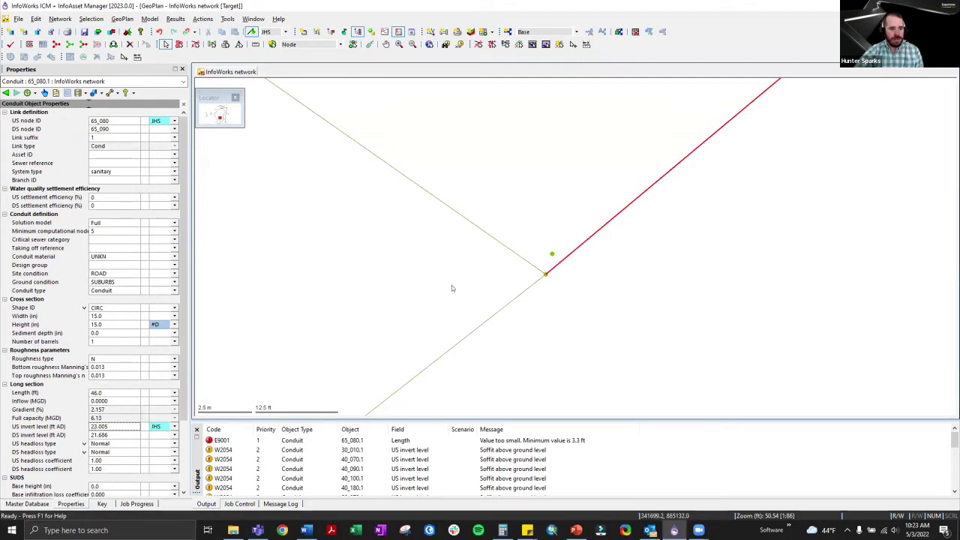
click(174, 393)
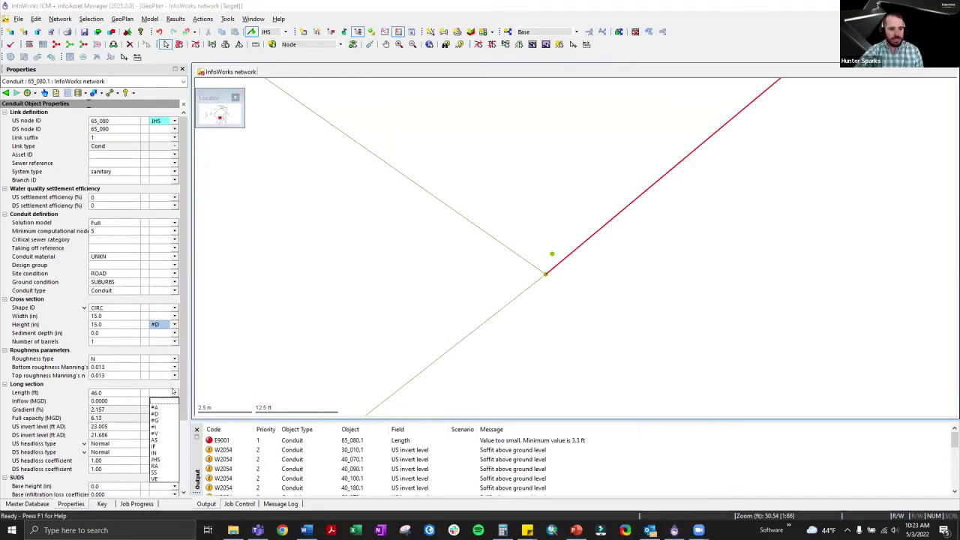
click(160, 415)
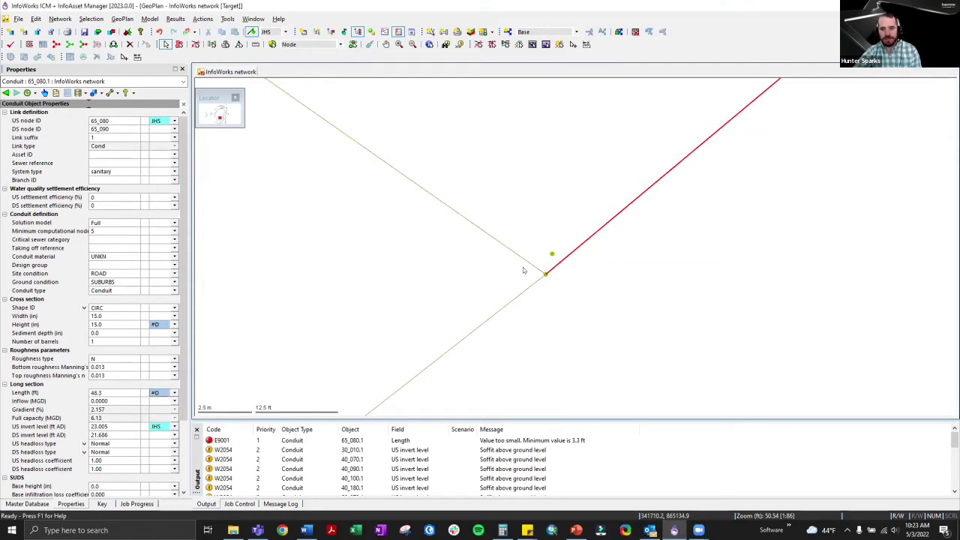
Step: Delete the isolated node beside manhole 65_080 and return to the Master Database tree
click(554, 239)
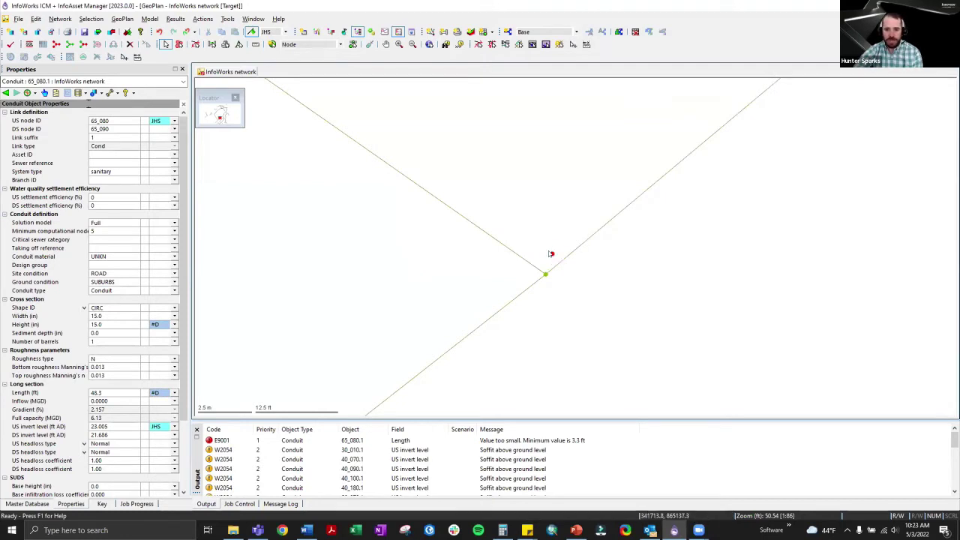
right_click(551, 254)
mouse_move(638, 260)
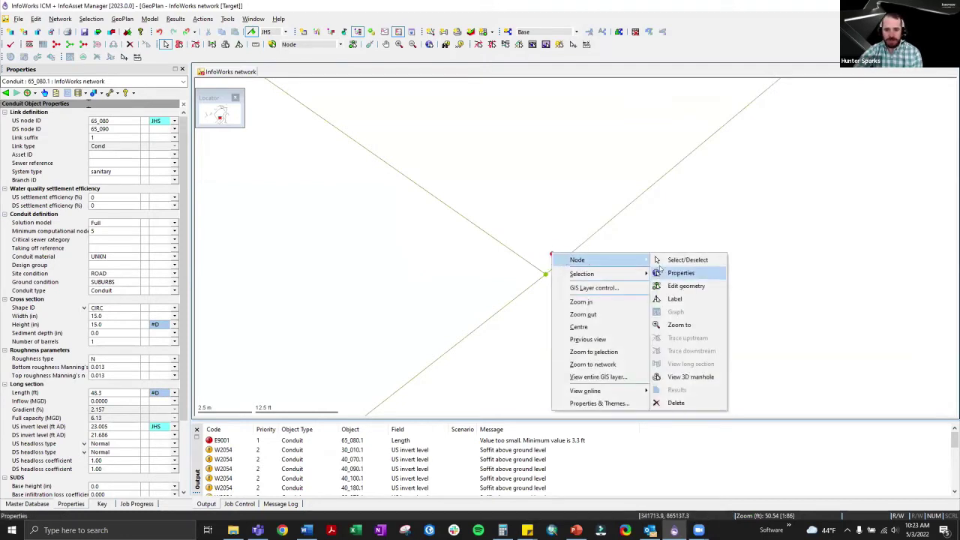
click(677, 404)
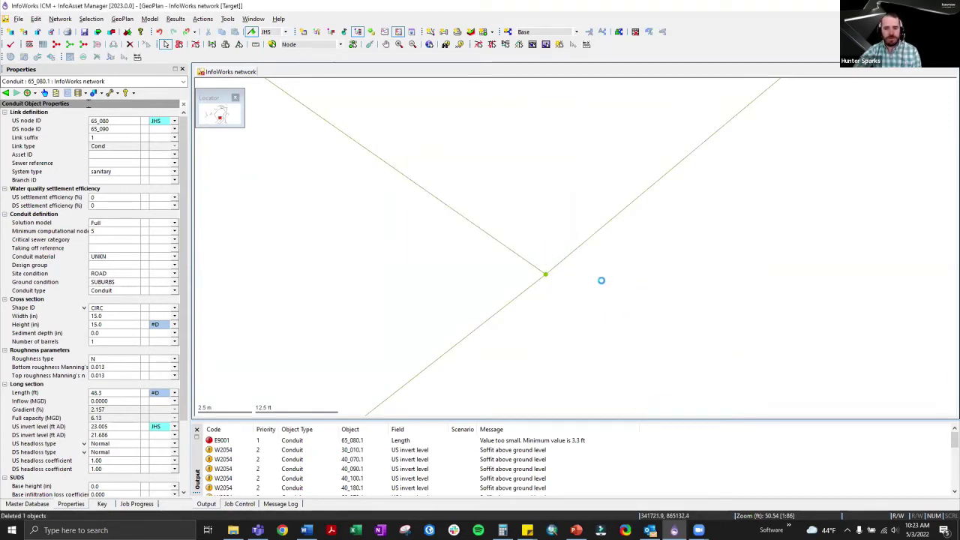
scroll(601, 280, down, 6)
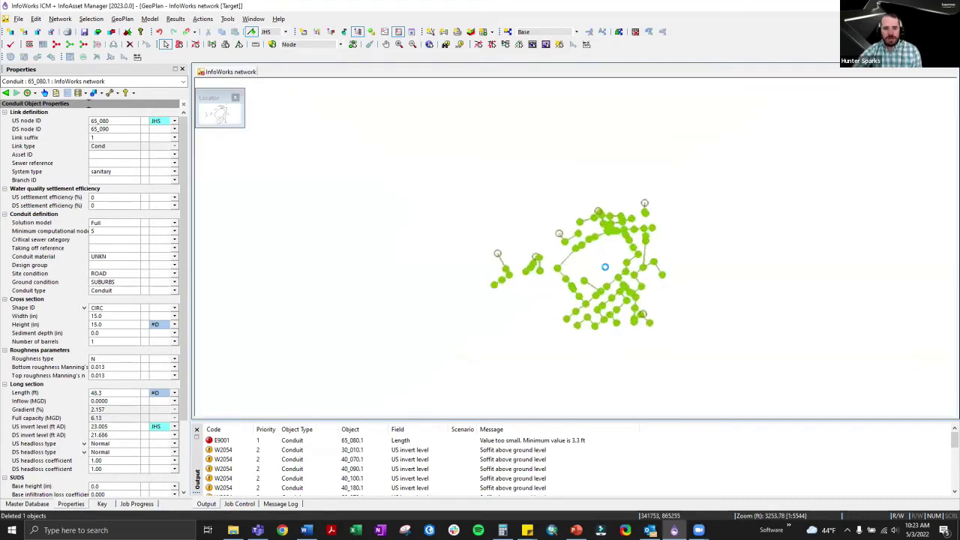
scroll(605, 266, up, 1)
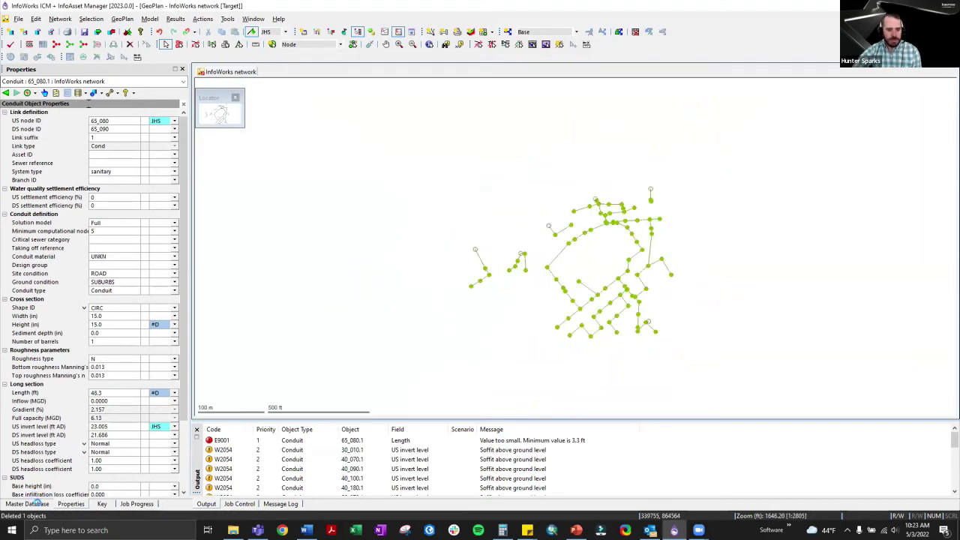
click(36, 504)
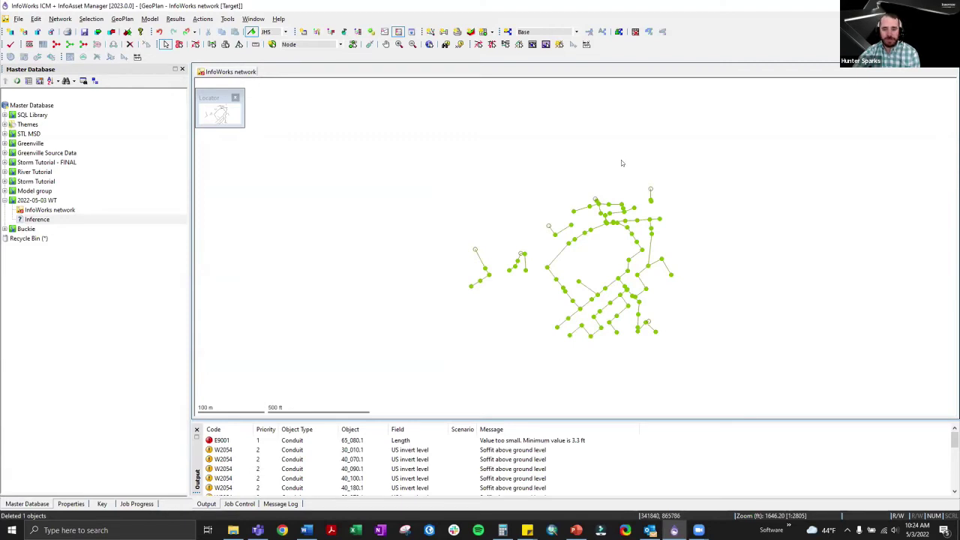
Step: Open the Open Data Import Centre for the network and choose Polygon as the table to import data into
click(90, 19)
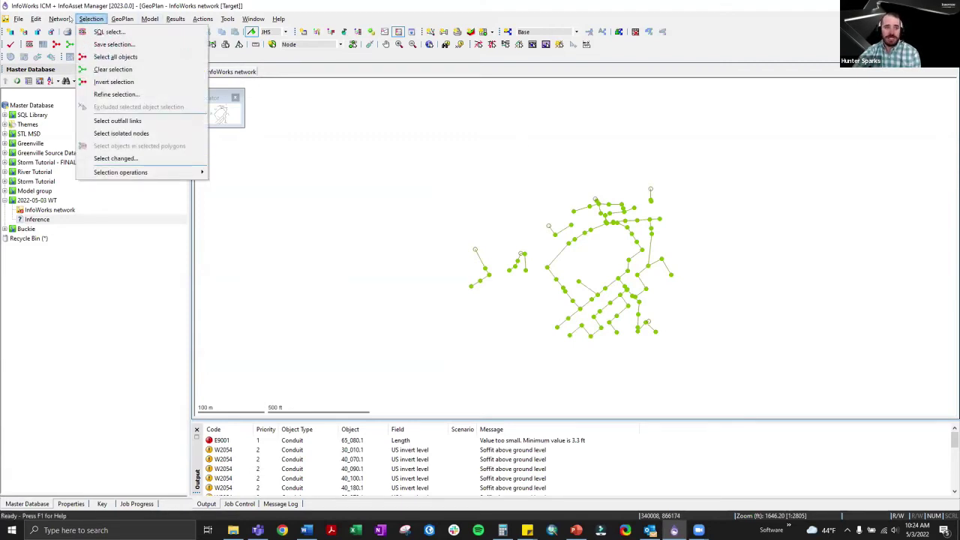
mouse_move(64, 19)
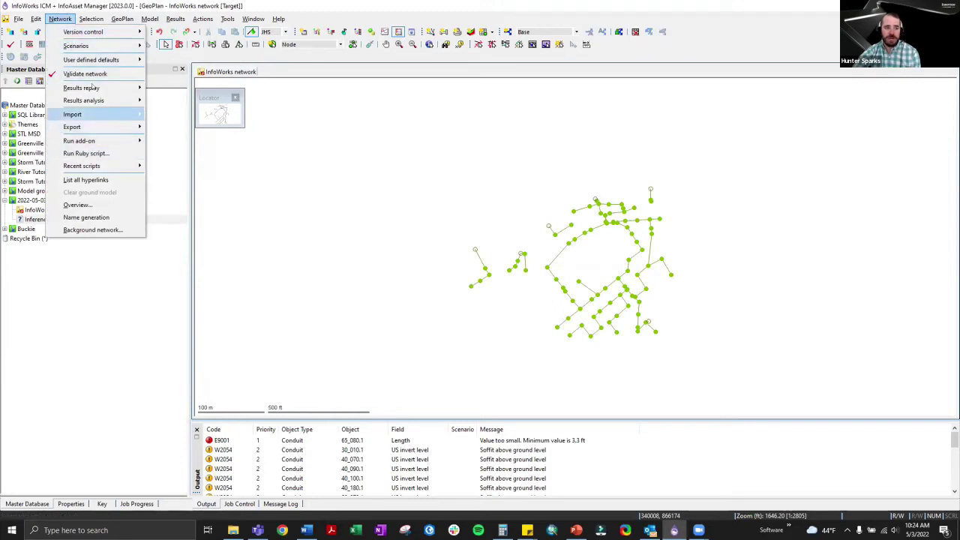
mouse_move(95, 117)
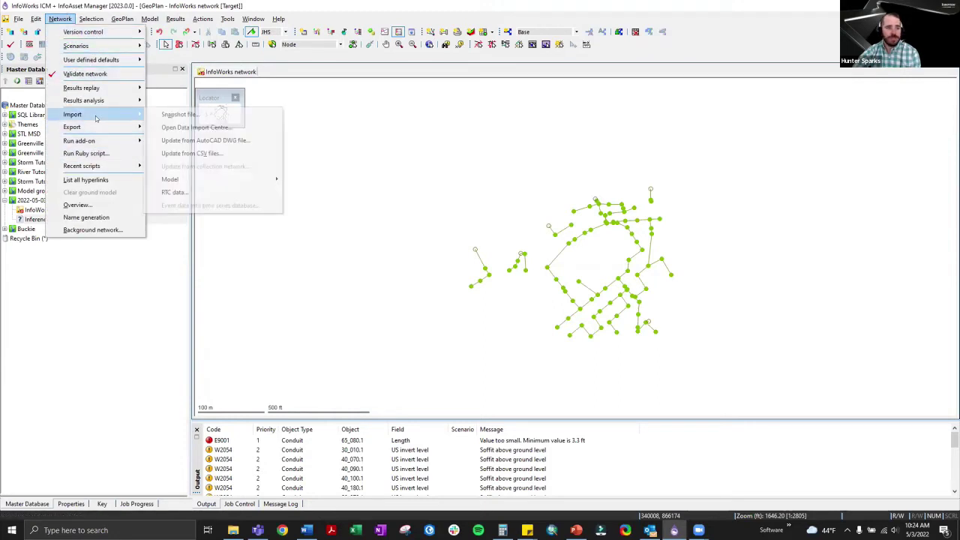
click(255, 126)
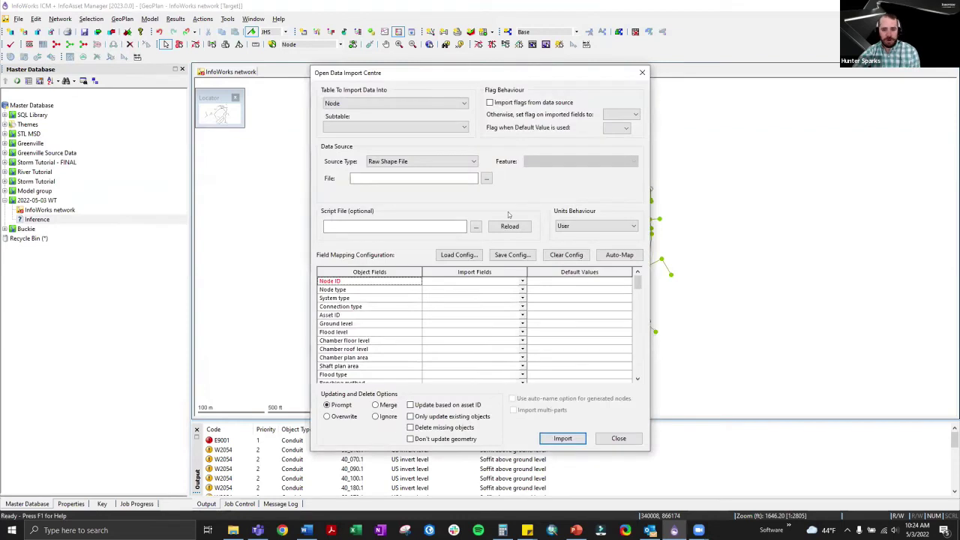
click(445, 103)
scroll(388, 275, down, 6)
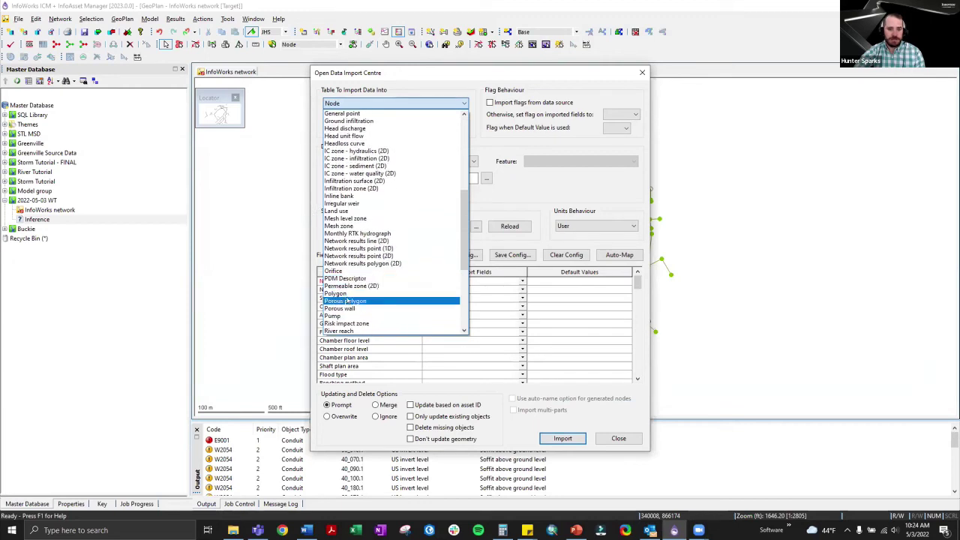
click(349, 294)
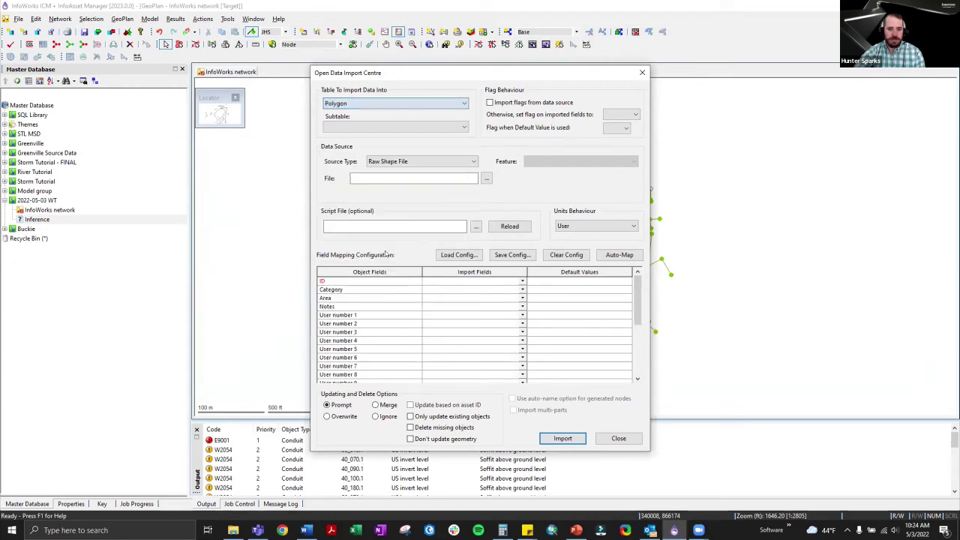
Step: Choose the das shape file from the GIS Data folder as the import's data source
click(486, 178)
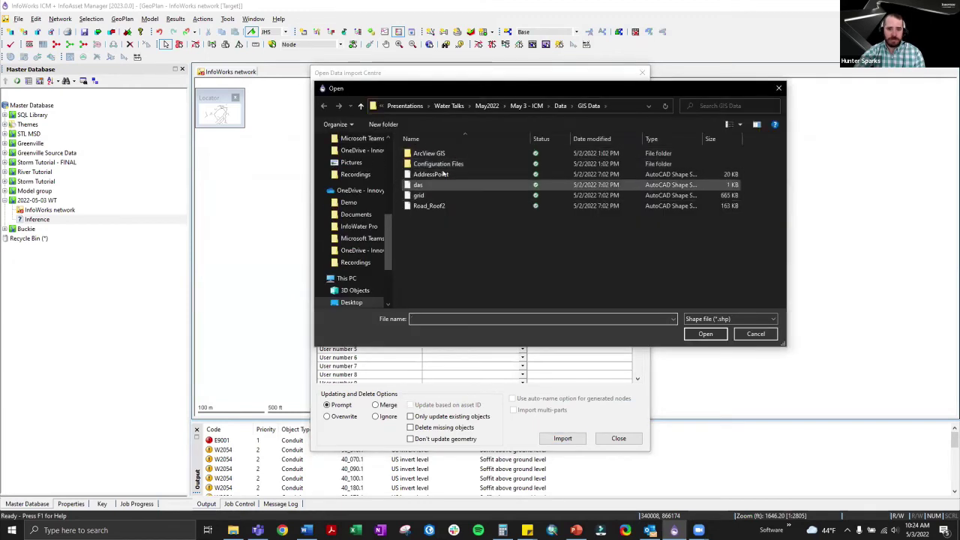
double_click(442, 155)
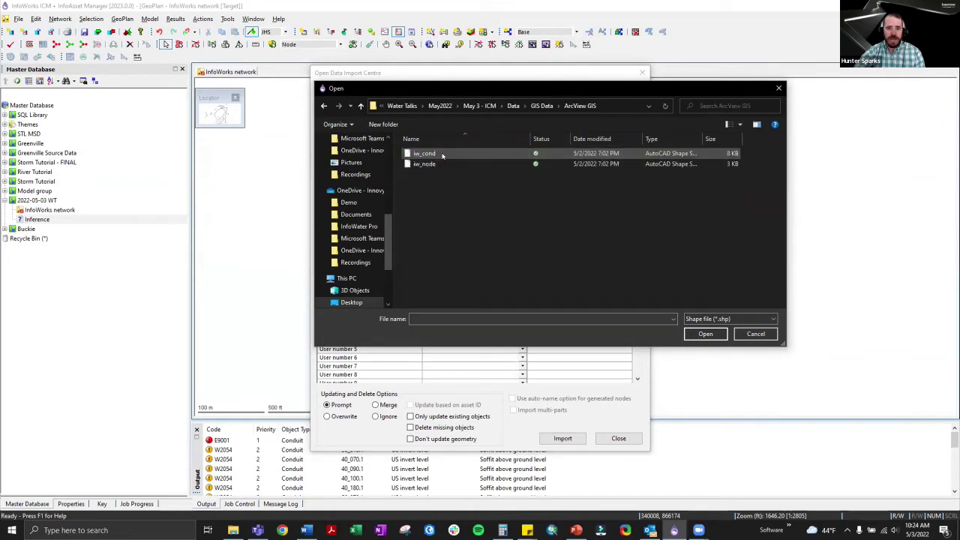
click(540, 106)
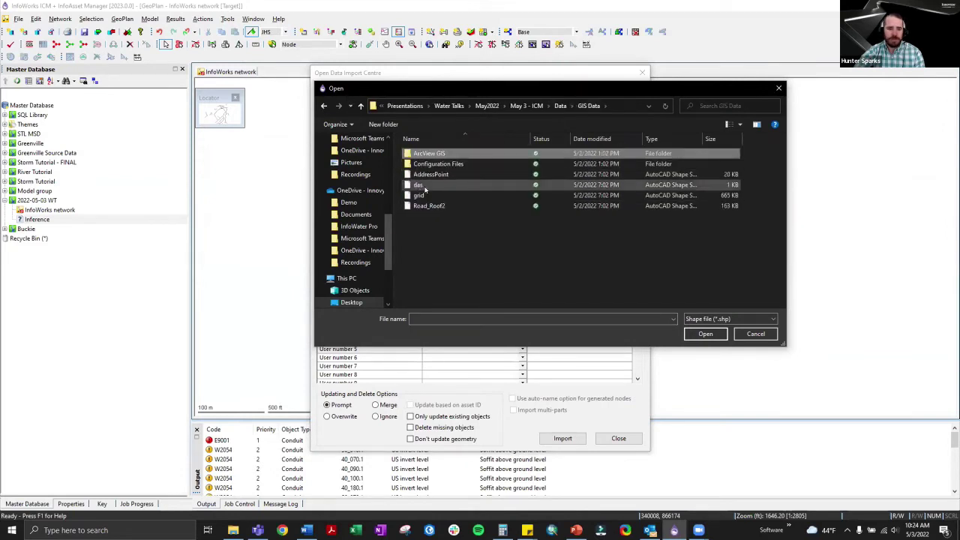
click(418, 185)
click(708, 334)
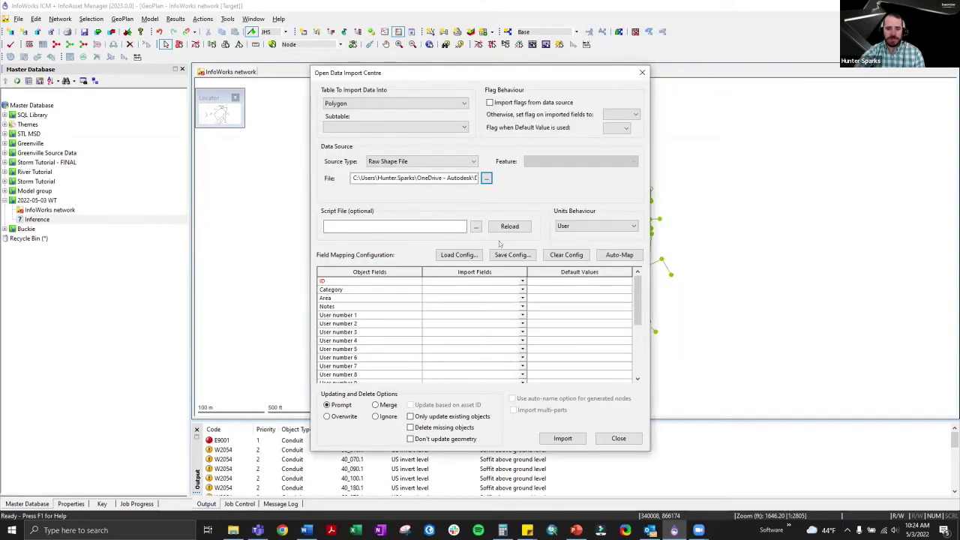
Step: Load the Import_Das.cfg field mapping from the Configuration Files folder for the polygon import
click(521, 315)
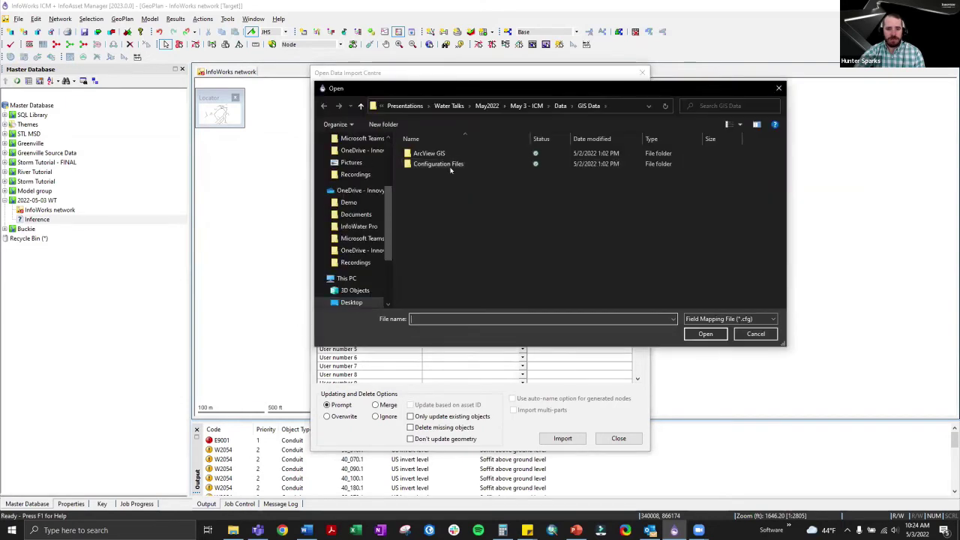
double_click(449, 163)
click(436, 163)
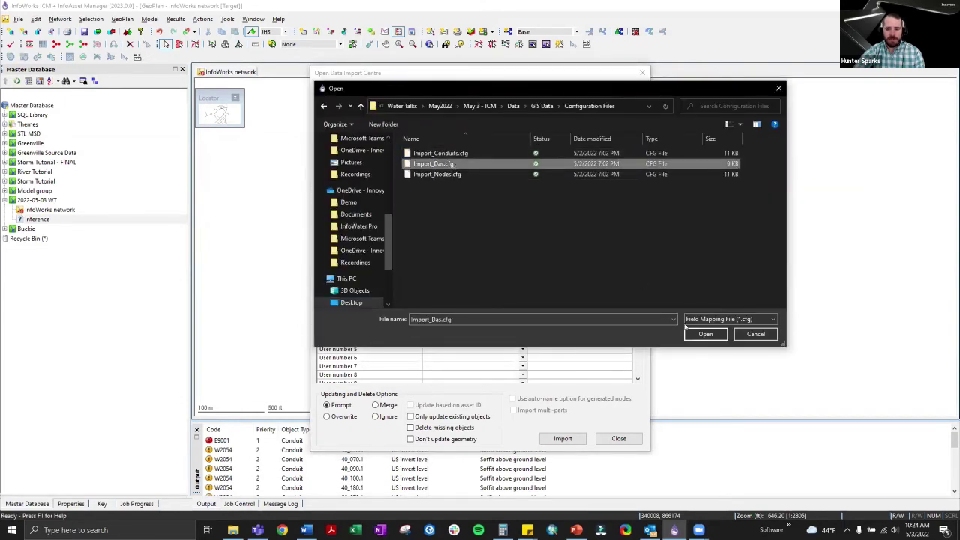
click(705, 333)
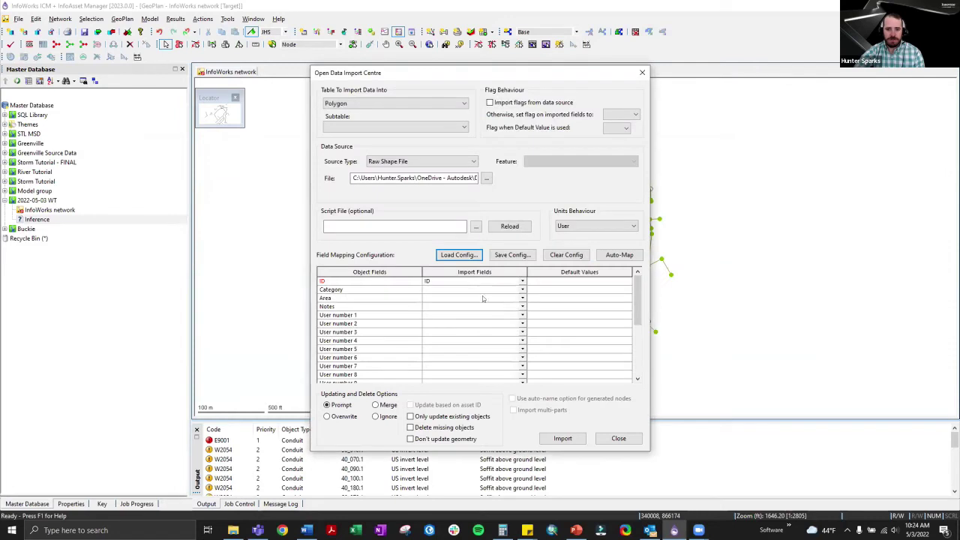
Step: Import the polygon data into the network and close the Open Data Import Centre
click(568, 440)
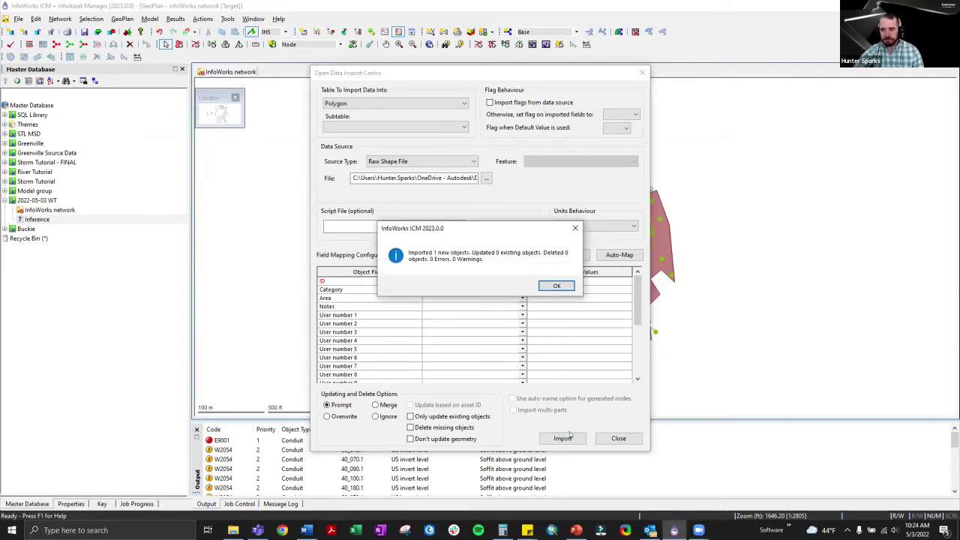
click(557, 286)
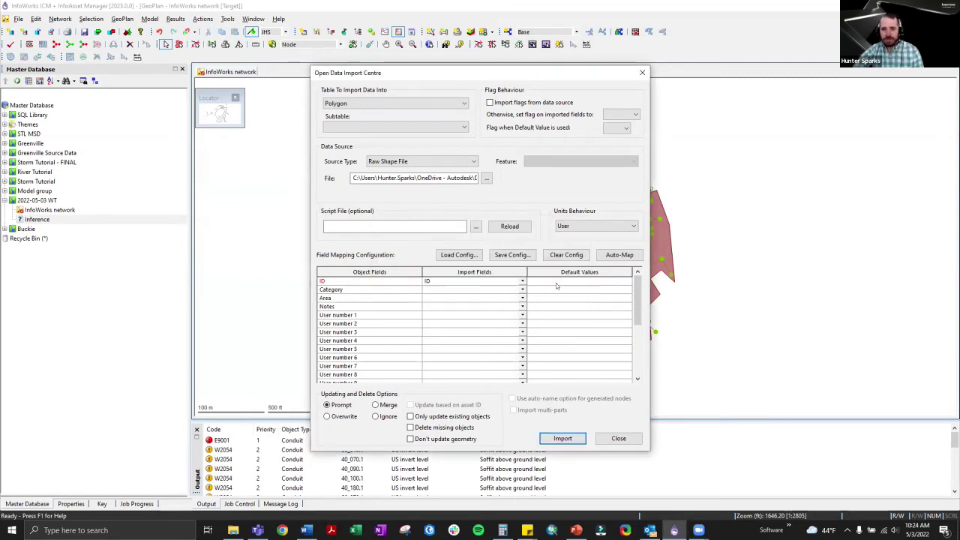
click(618, 438)
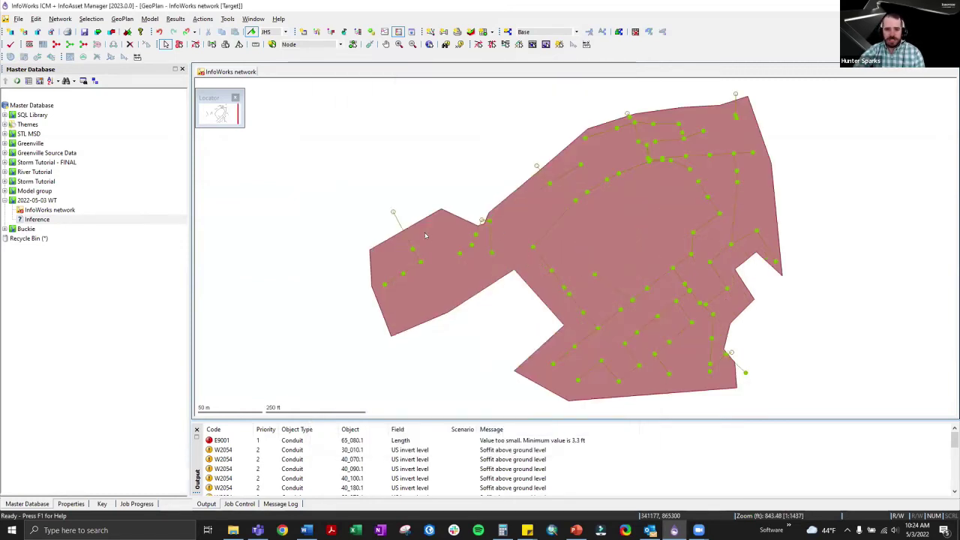
Step: Create Thiessen subcatchments within the imported DAS polygon, using nodes with the foul system type
drag(788, 318, 754, 301)
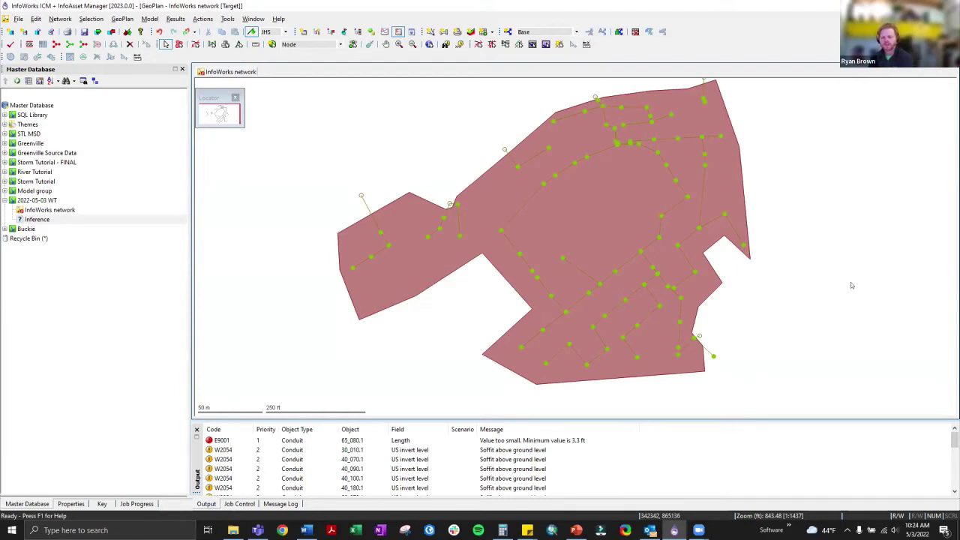
click(571, 220)
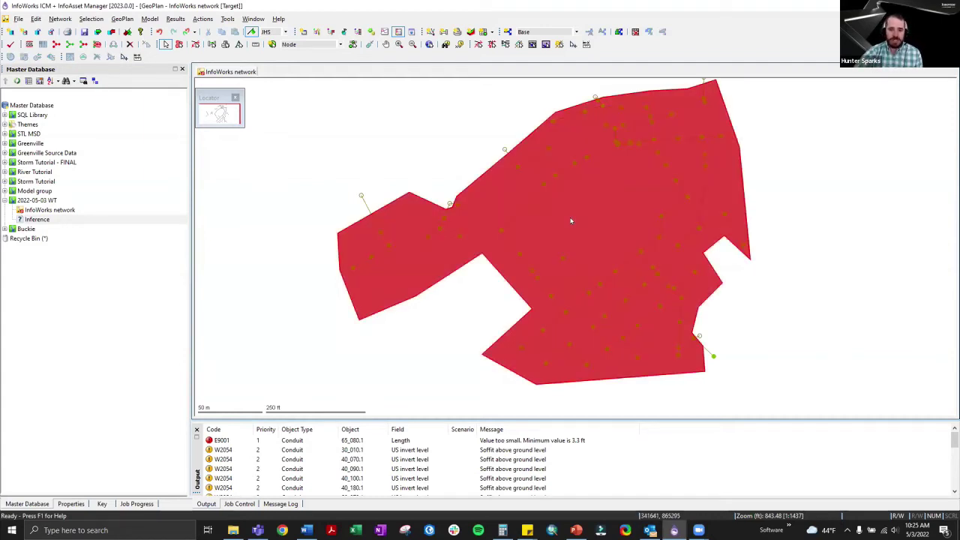
click(149, 19)
mouse_move(181, 158)
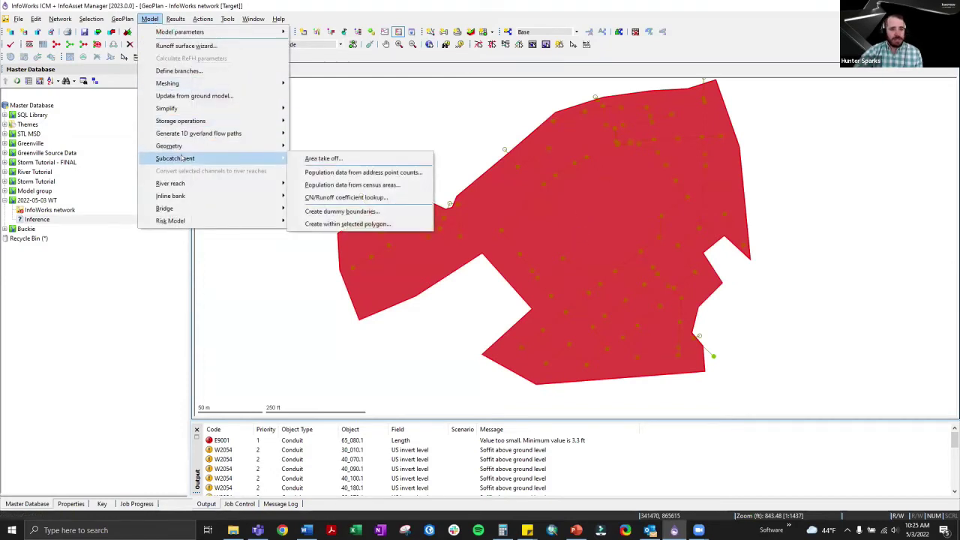
click(370, 225)
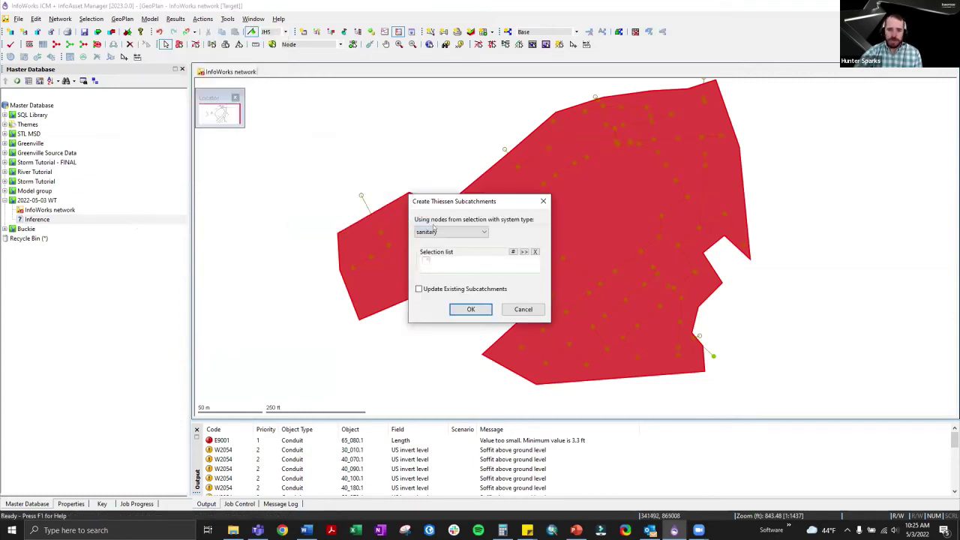
click(450, 232)
click(425, 253)
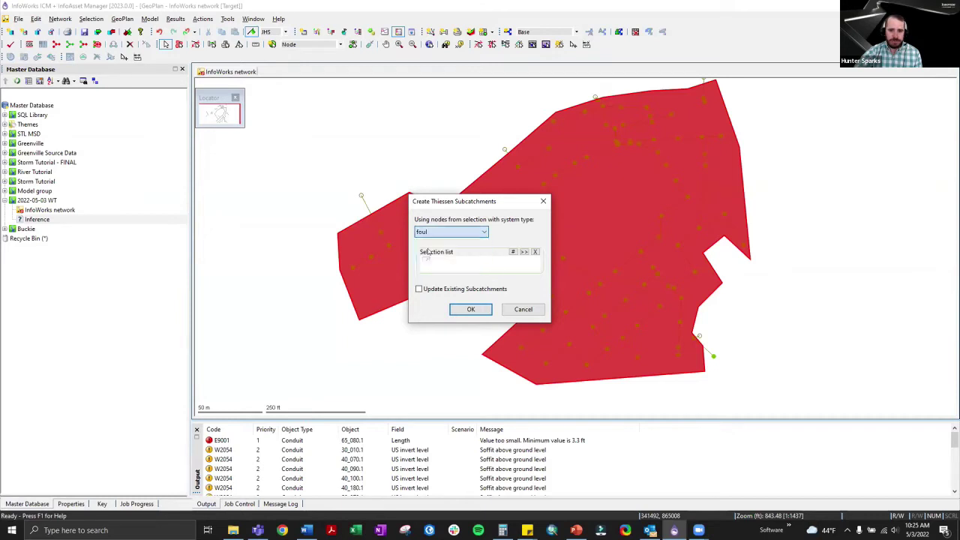
click(471, 310)
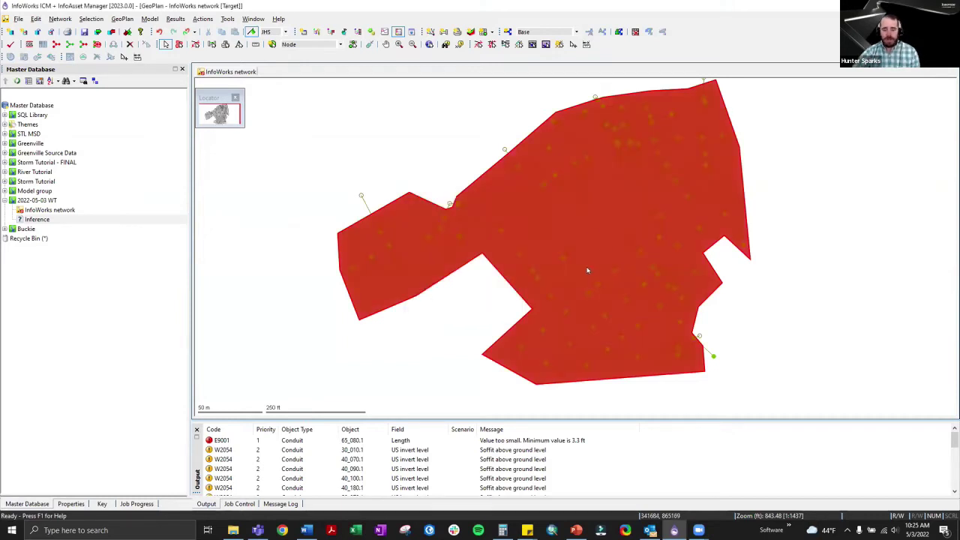
Step: Delete the DAS polygon that overlaps the subcatchments, keeping the subcatchments themselves
drag(587, 270, 534, 243)
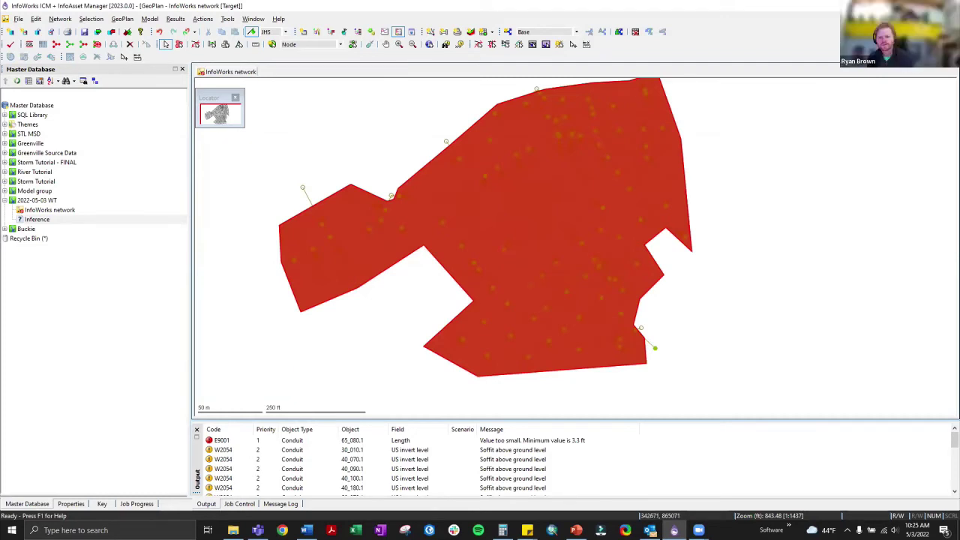
click(786, 317)
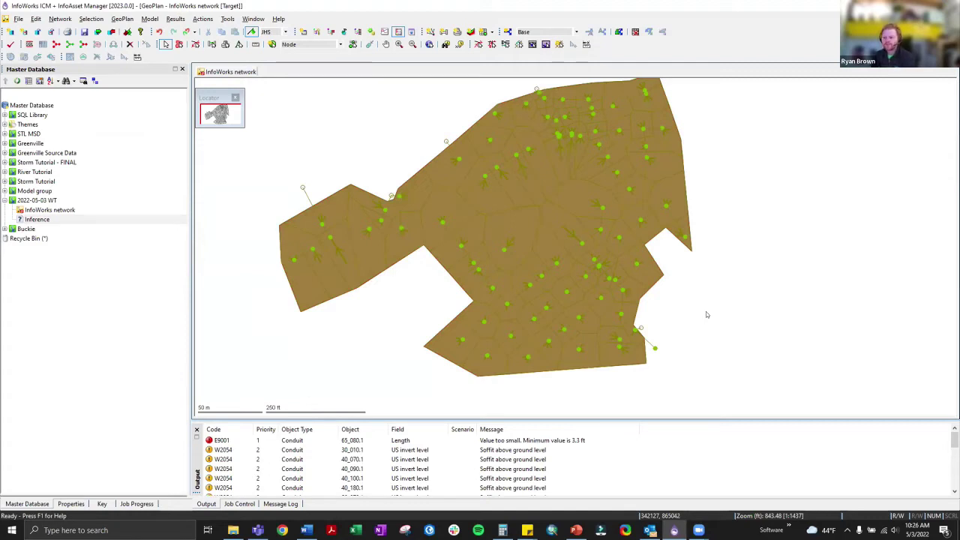
click(513, 228)
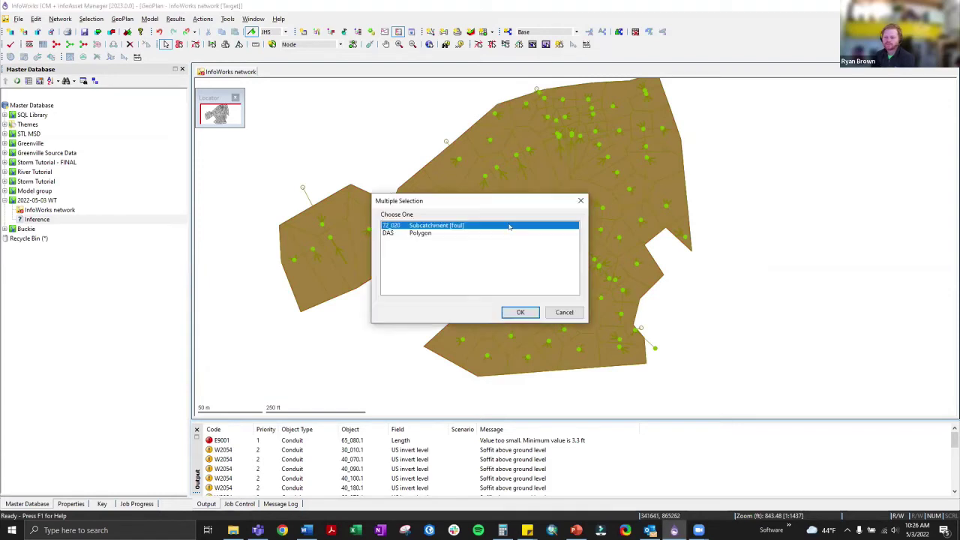
click(413, 233)
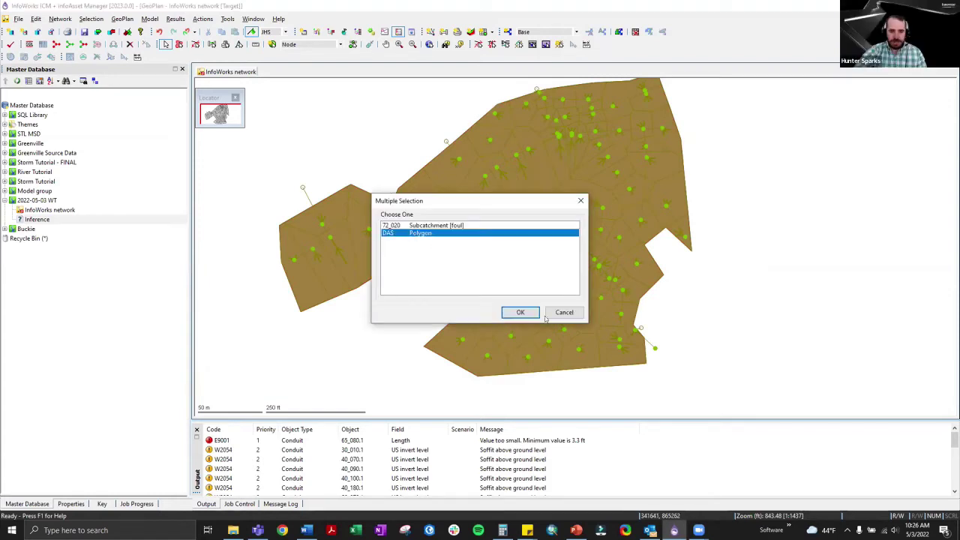
click(518, 312)
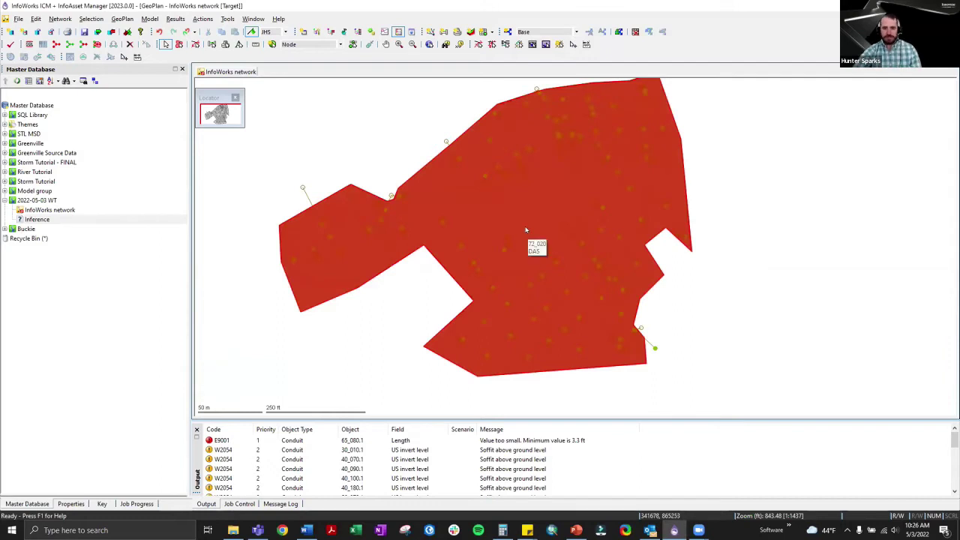
right_click(526, 231)
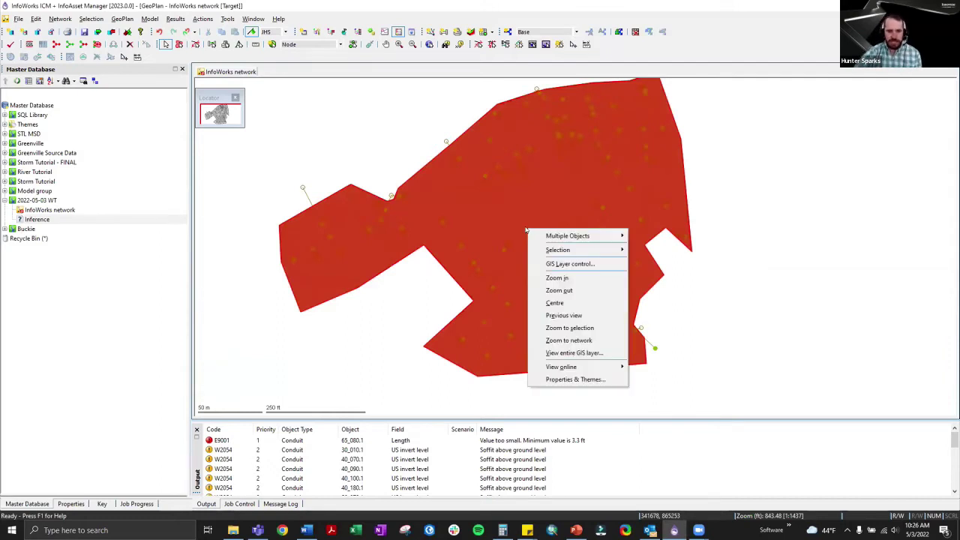
mouse_move(554, 237)
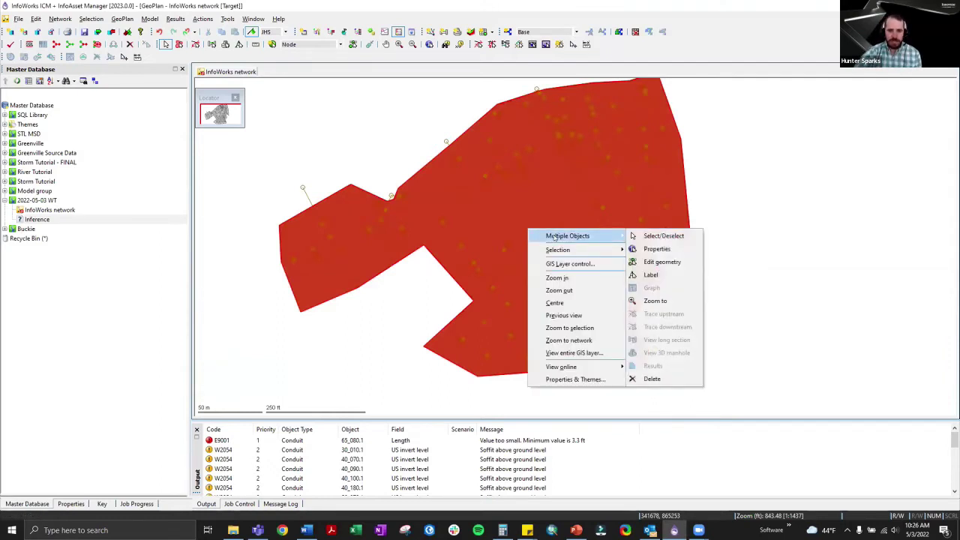
click(651, 379)
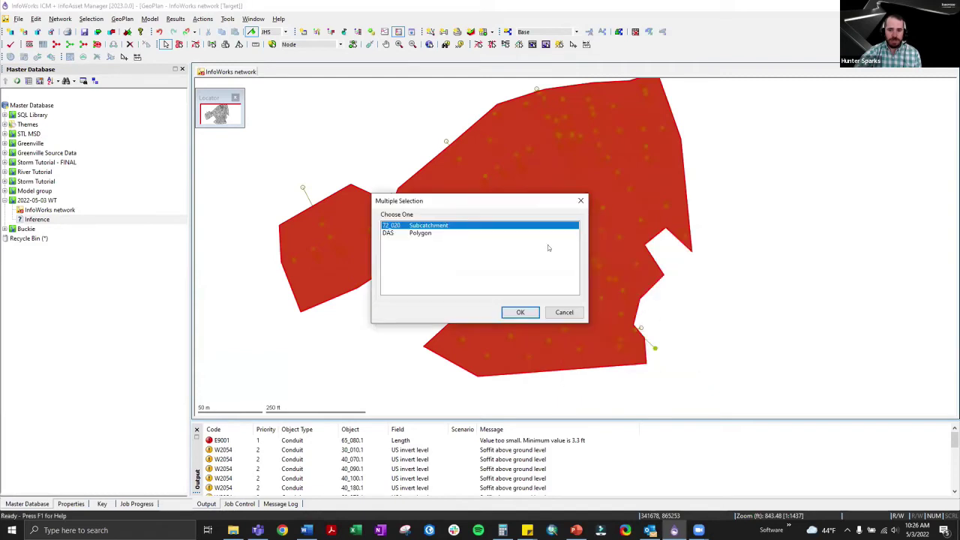
click(418, 234)
click(519, 312)
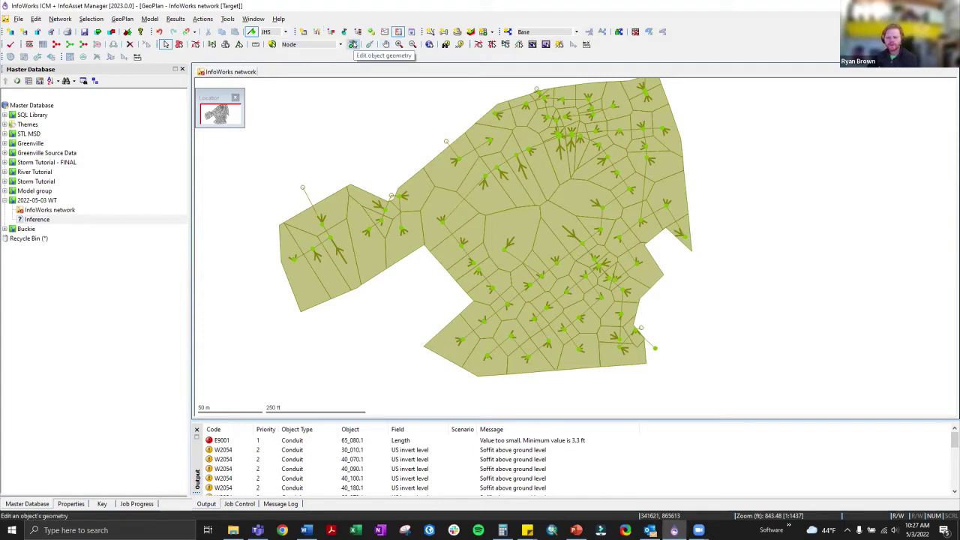
click(352, 44)
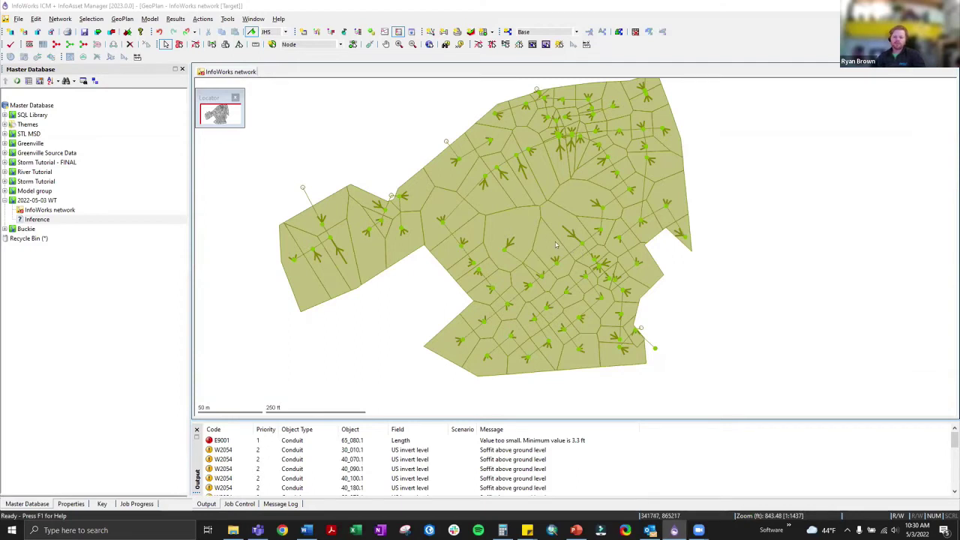
click(340, 44)
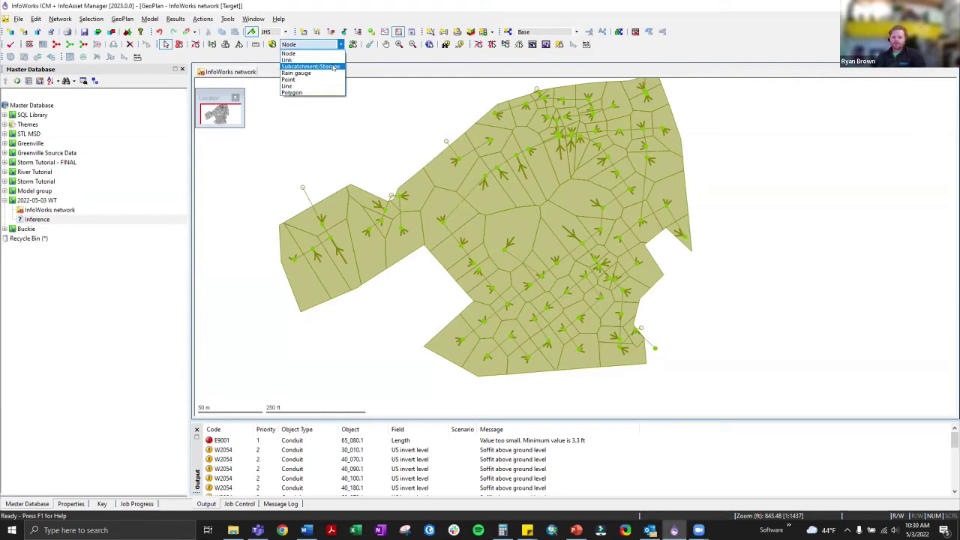
click(334, 67)
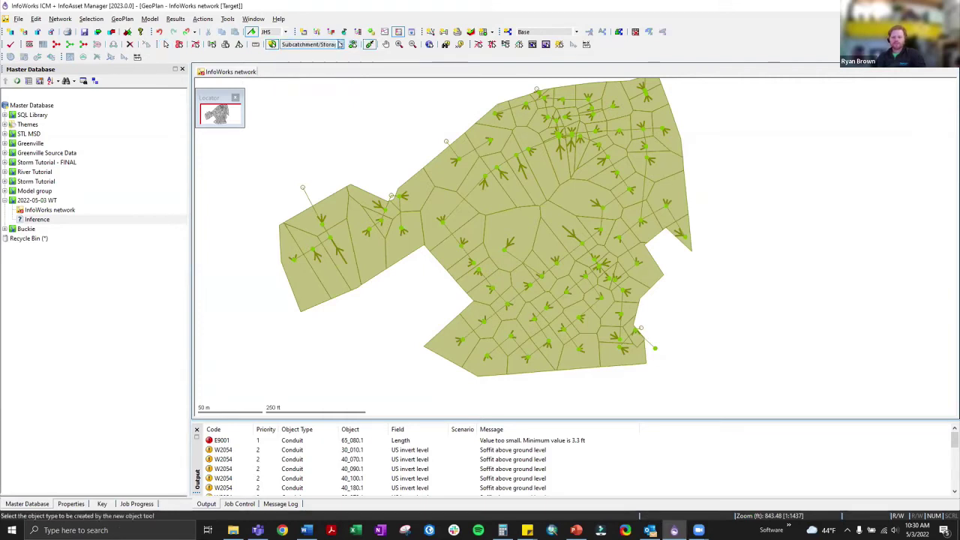
click(340, 44)
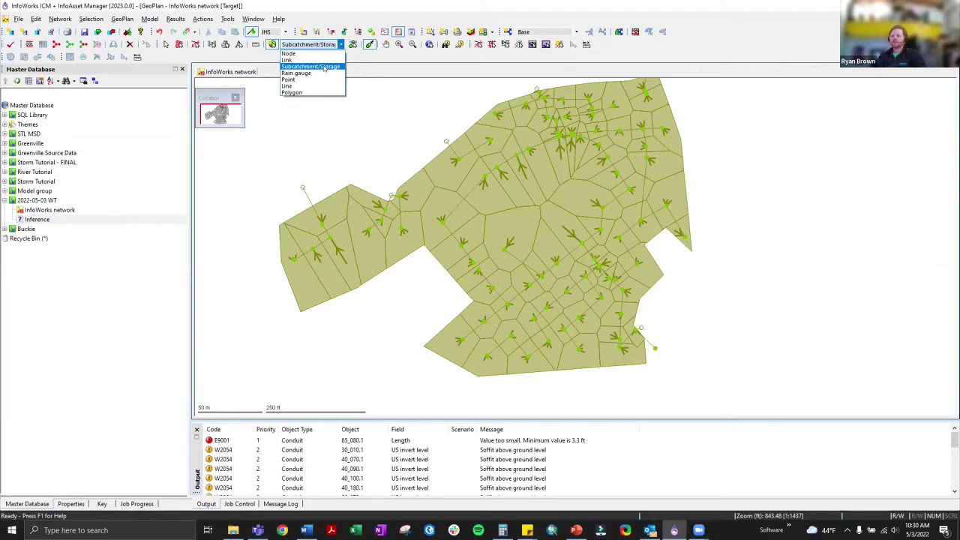
click(324, 67)
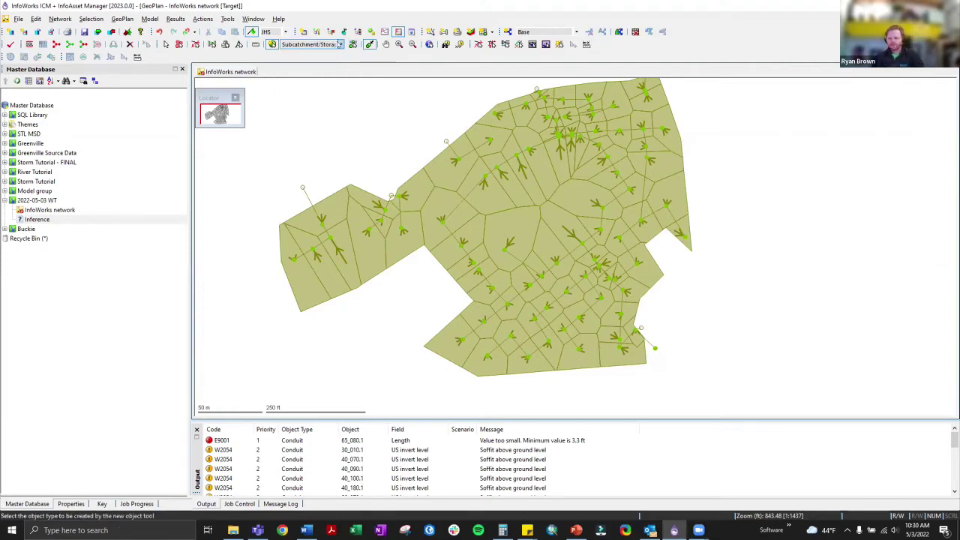
click(339, 44)
click(340, 44)
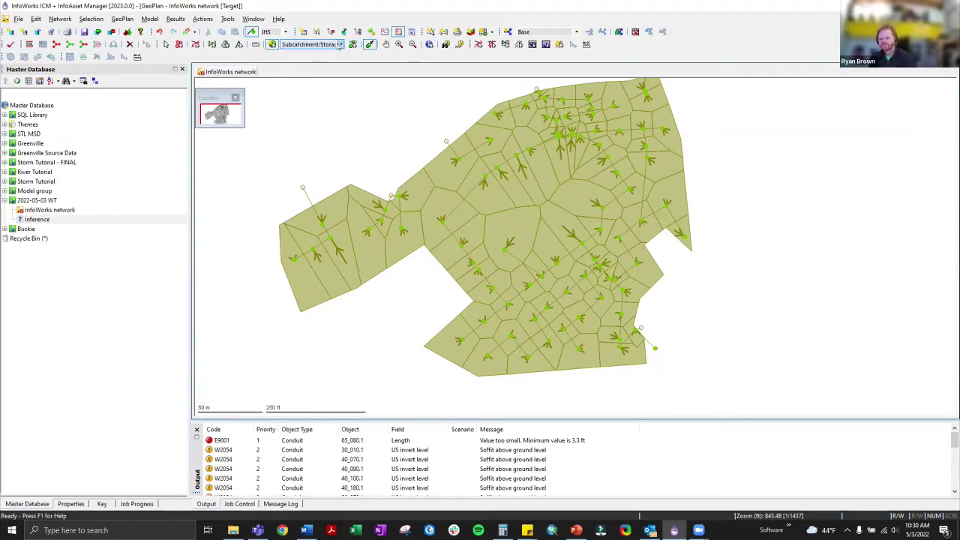
click(339, 45)
click(307, 53)
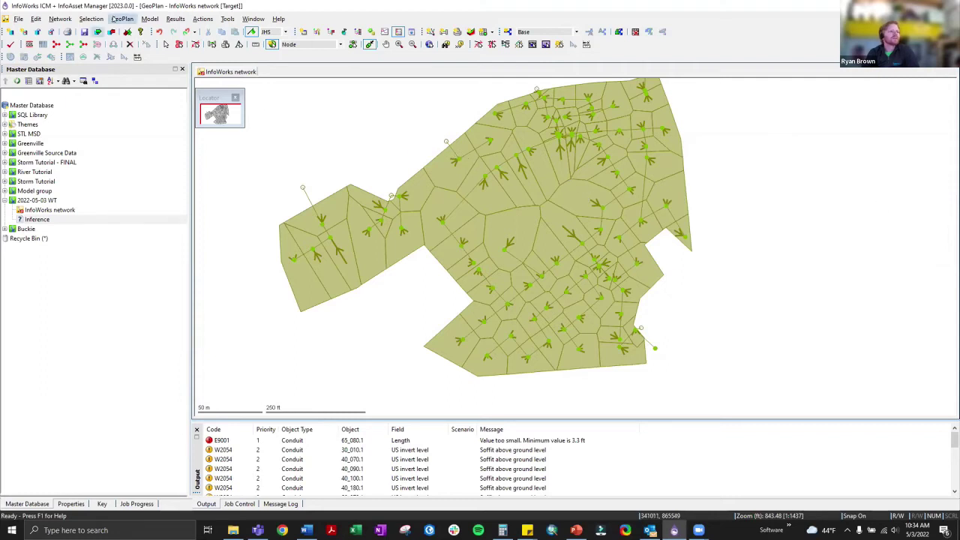
click(118, 19)
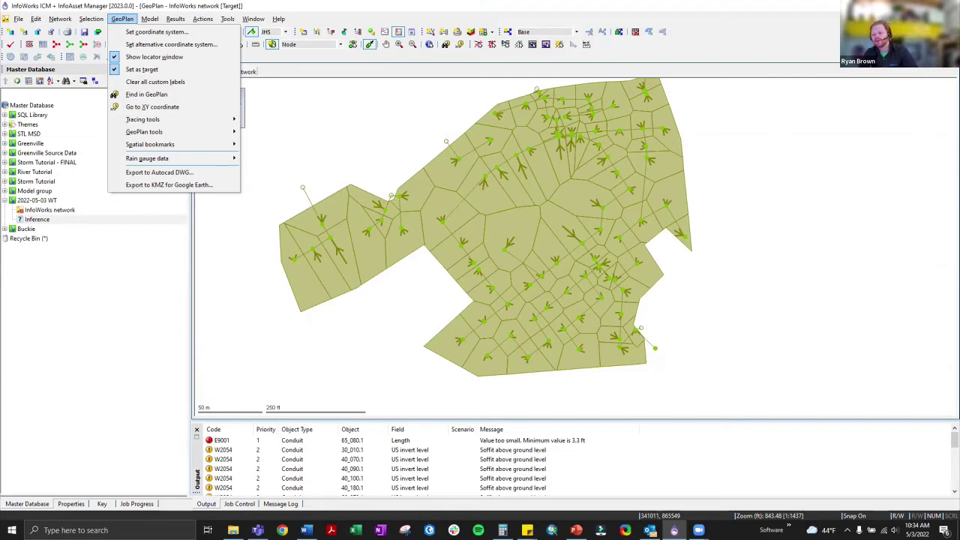
click(393, 122)
click(393, 122)
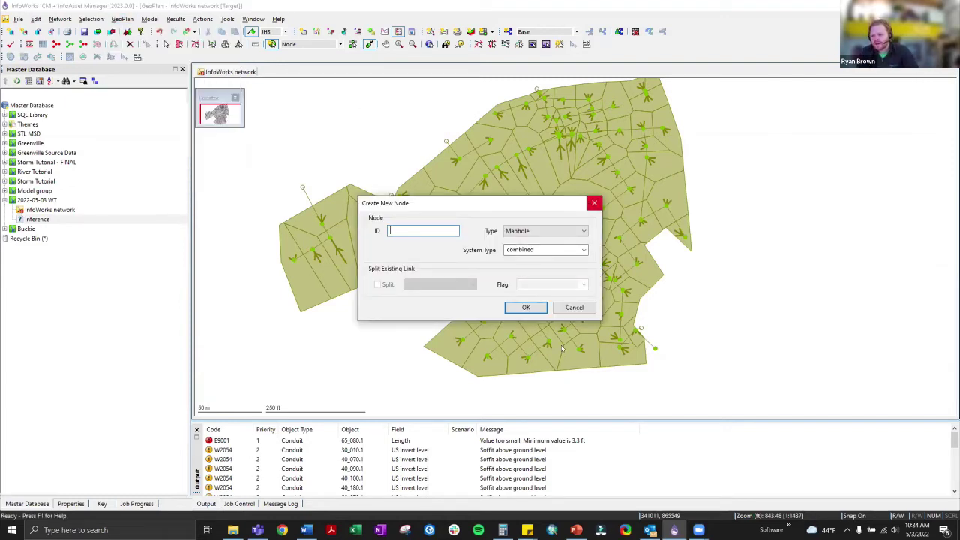
click(573, 308)
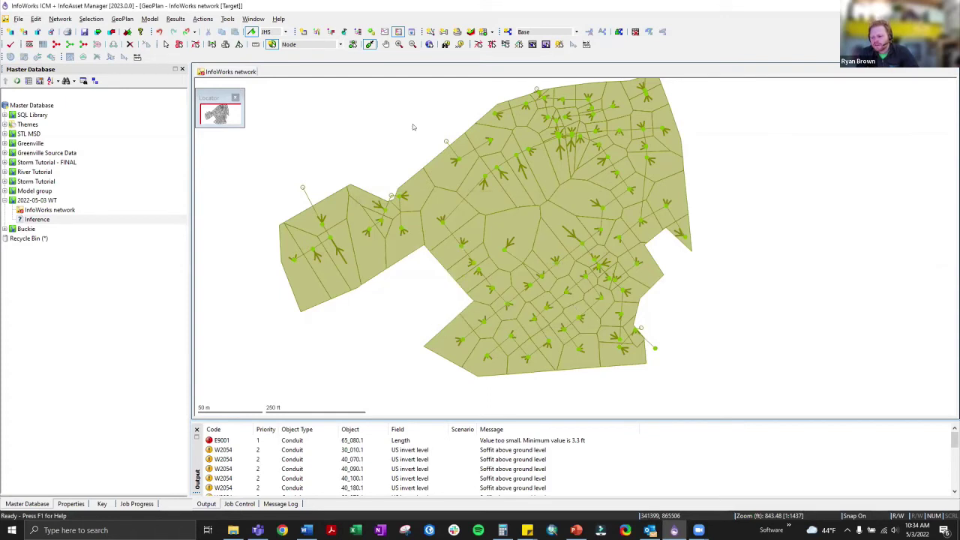
key(Escape)
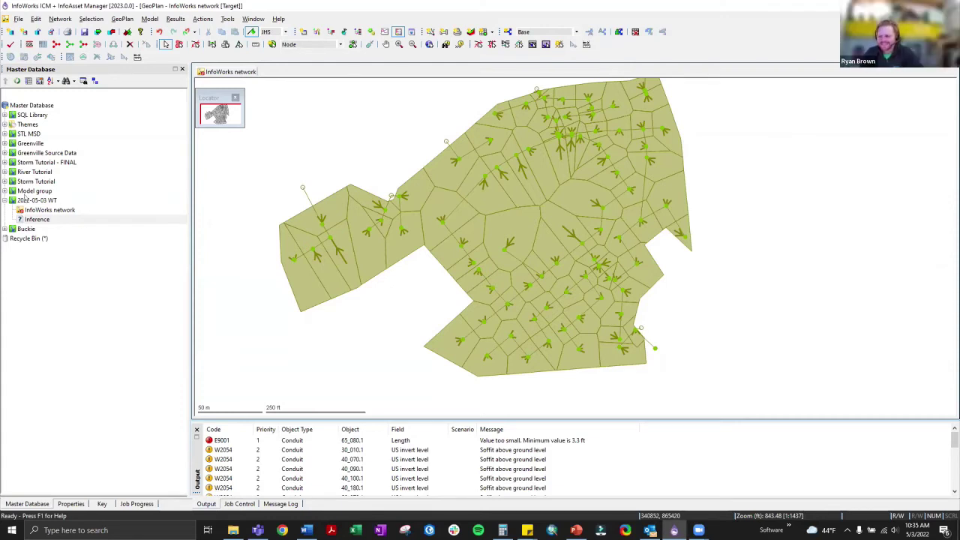
Step: Create an InfoWorks stored query in the 2022-05-03 WT model group, keeping the default name
right_click(38, 201)
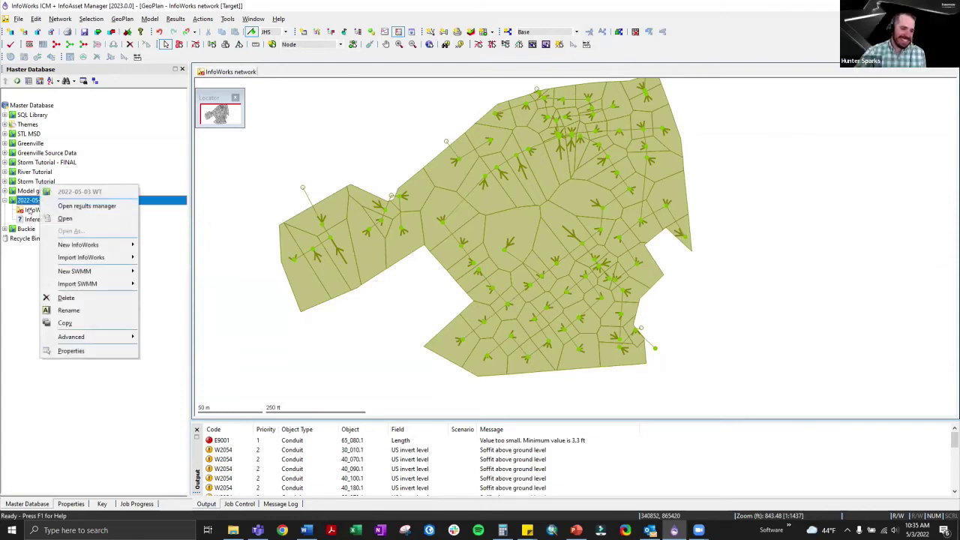
mouse_move(98, 248)
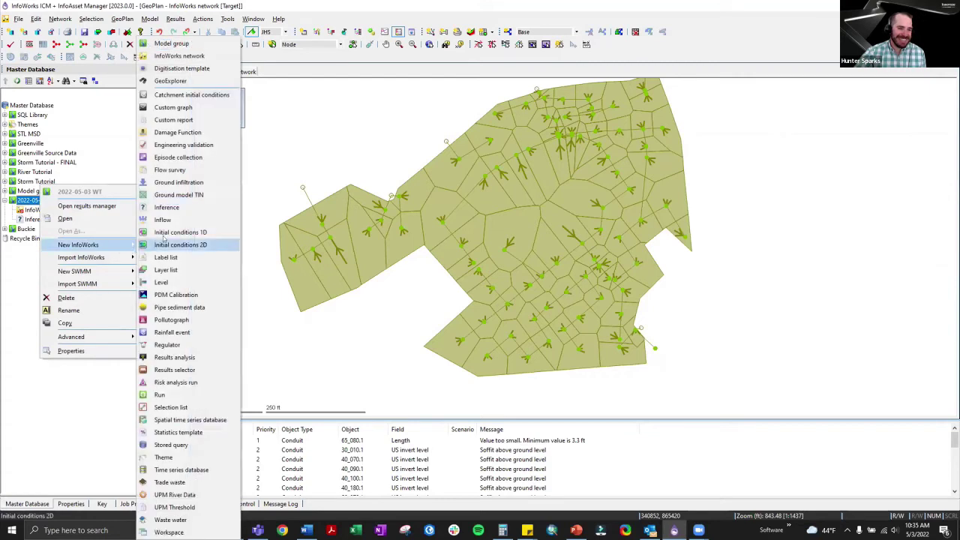
click(171, 445)
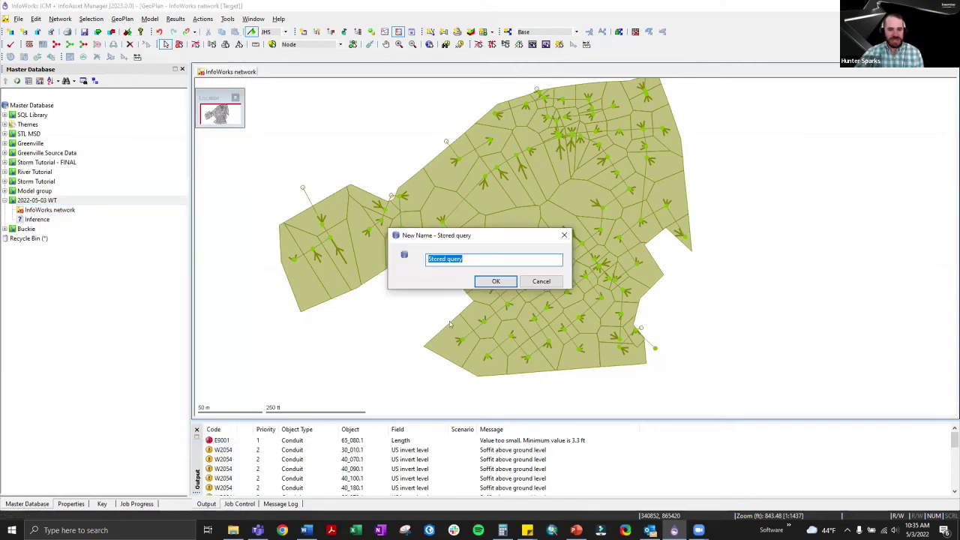
click(495, 281)
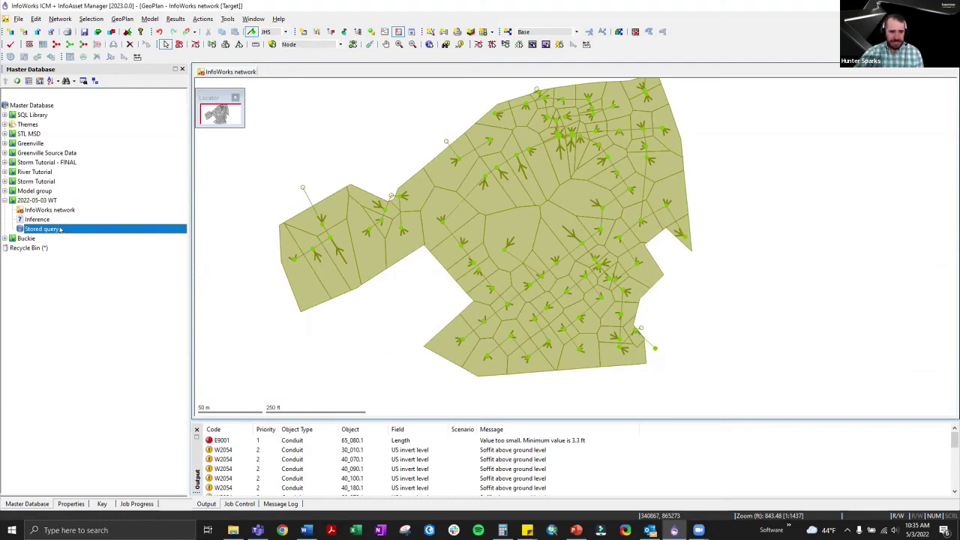
Step: Open the new stored query for editing and set its object type to Subcatchment
mouse_move(62, 230)
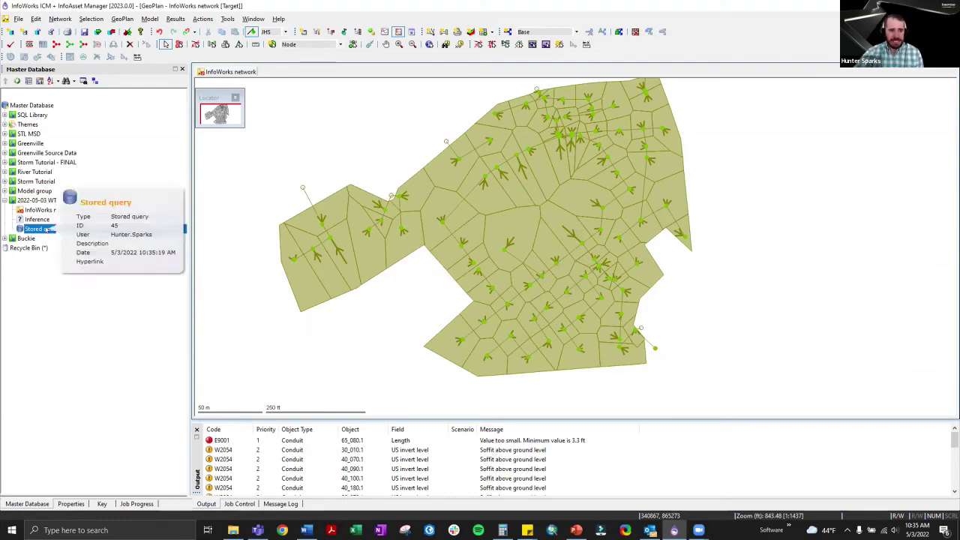
double_click(47, 228)
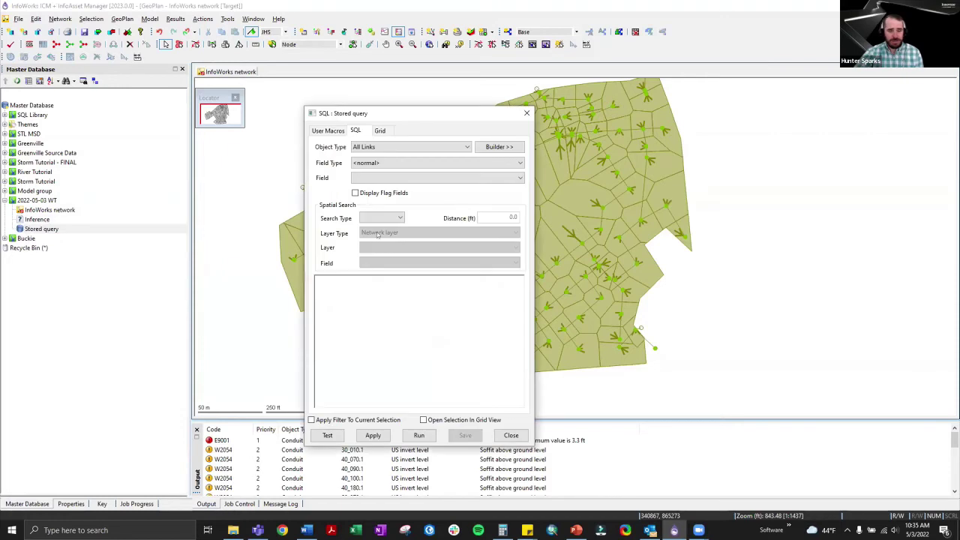
click(452, 147)
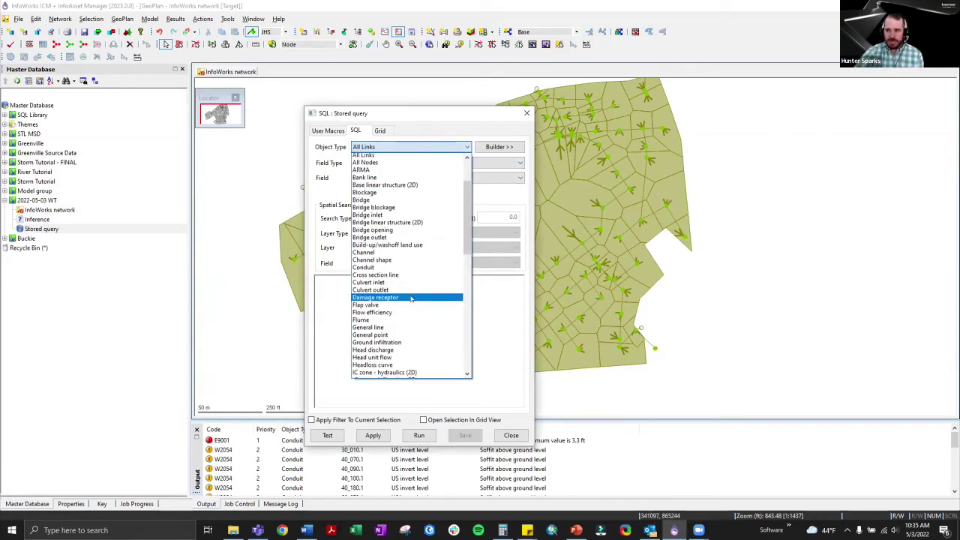
scroll(412, 300, down, 3)
scroll(412, 300, up, 6)
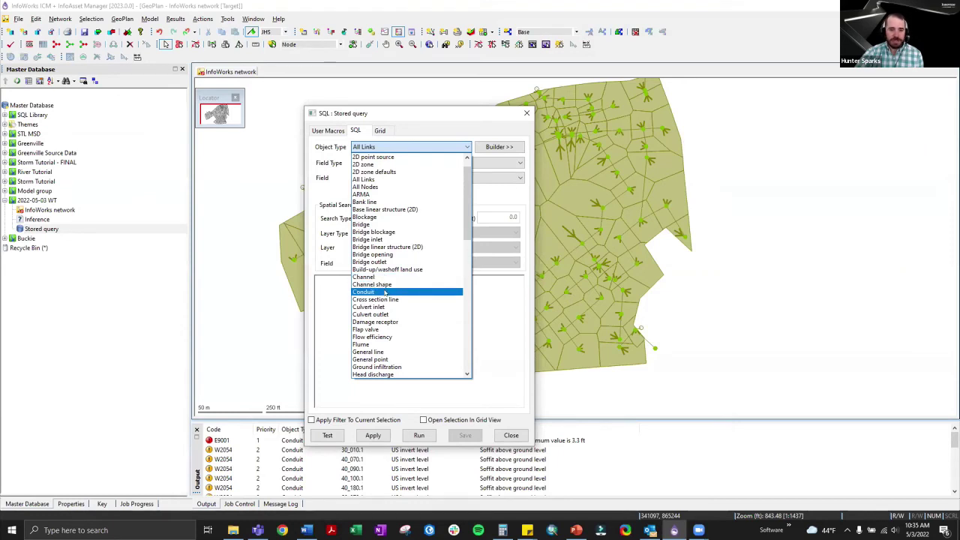
scroll(383, 300, down, 2)
scroll(386, 317, down, 10)
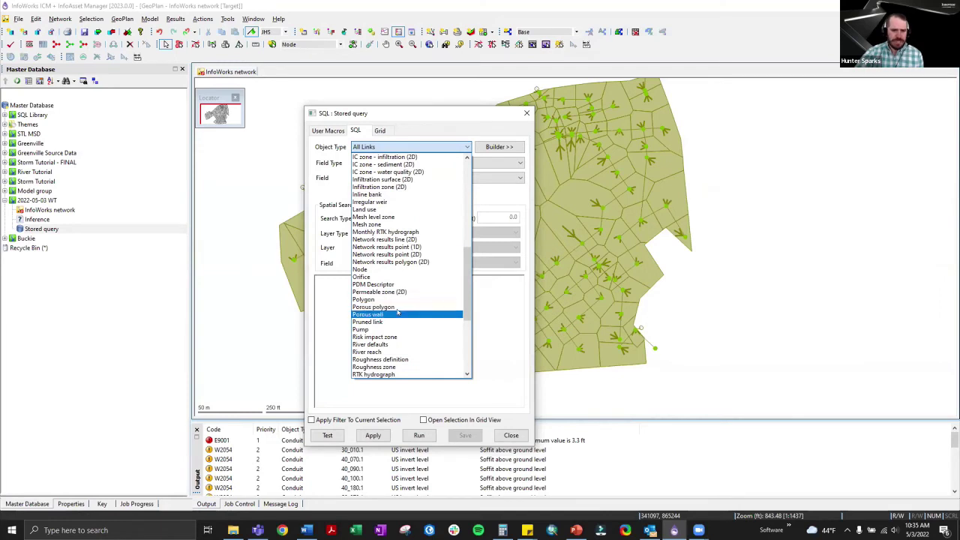
scroll(395, 300, down, 5)
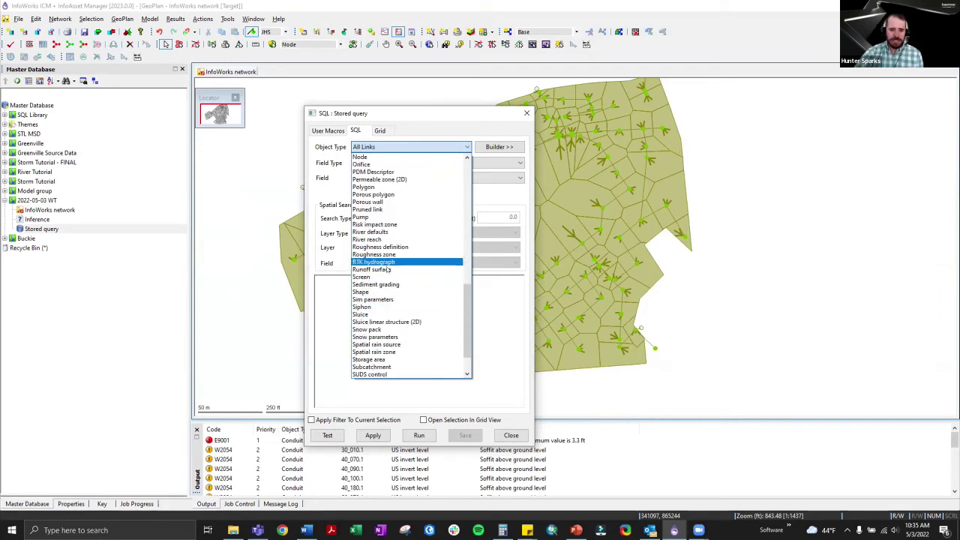
click(388, 366)
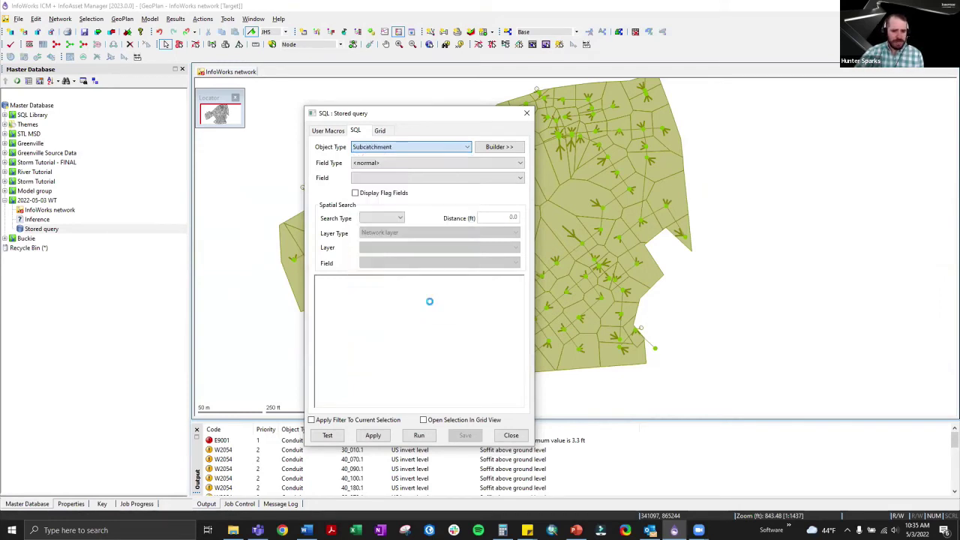
click(499, 147)
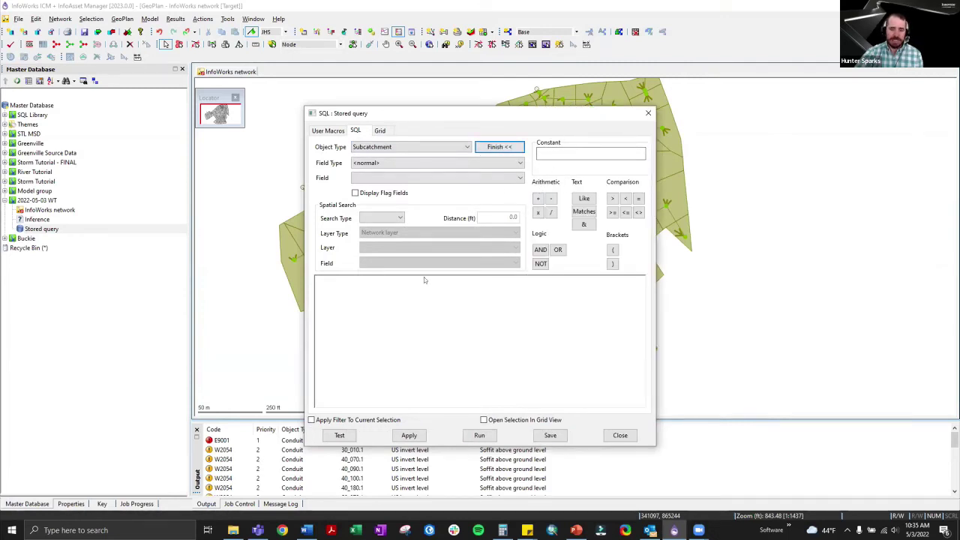
click(500, 147)
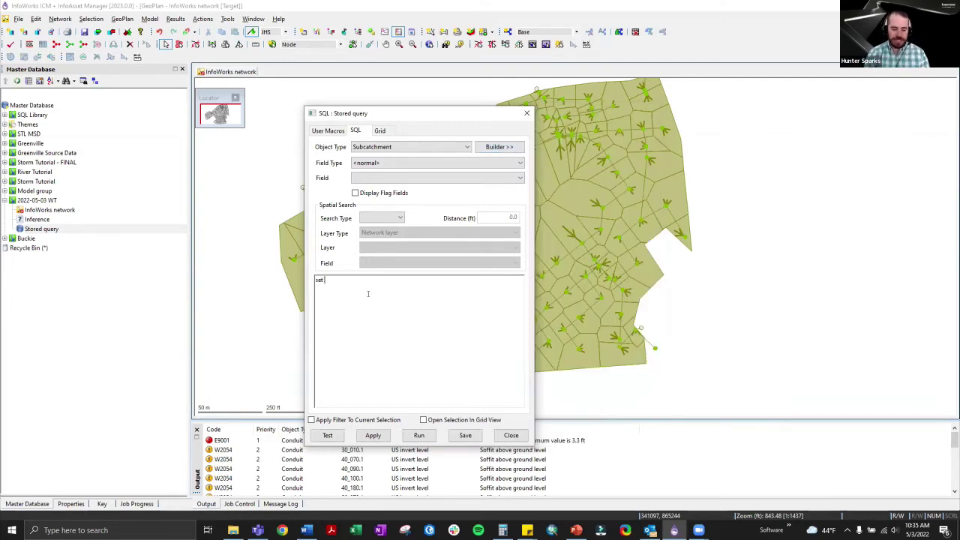
Step: Write the query text set contributing_area_flag="#G";set population_flag="#G"
text(contributing_ar)
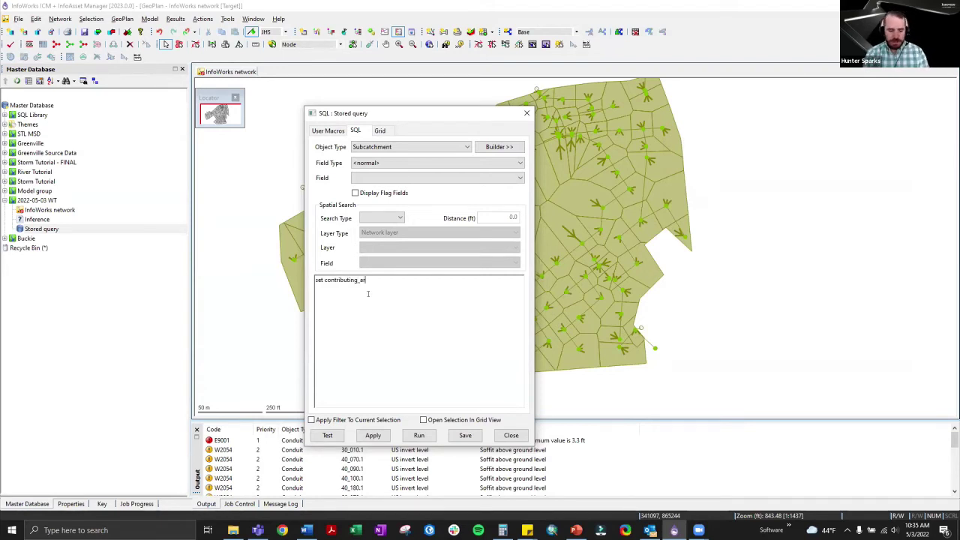
text(ea_flag="#G)
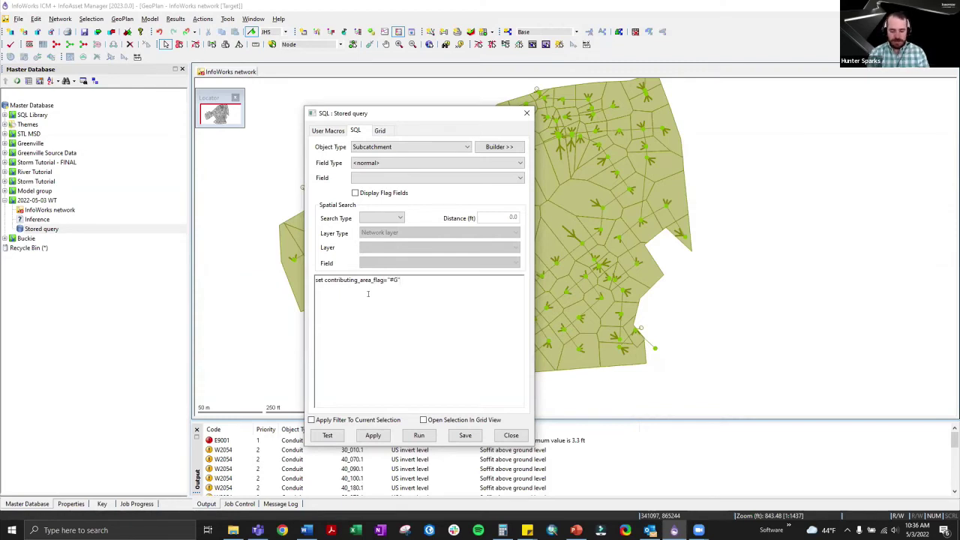
text(";se)
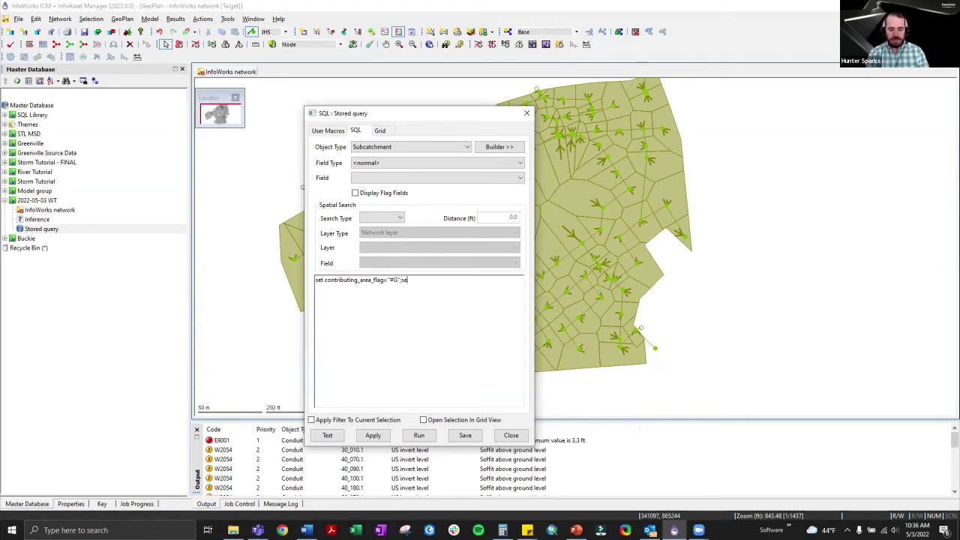
text(t)
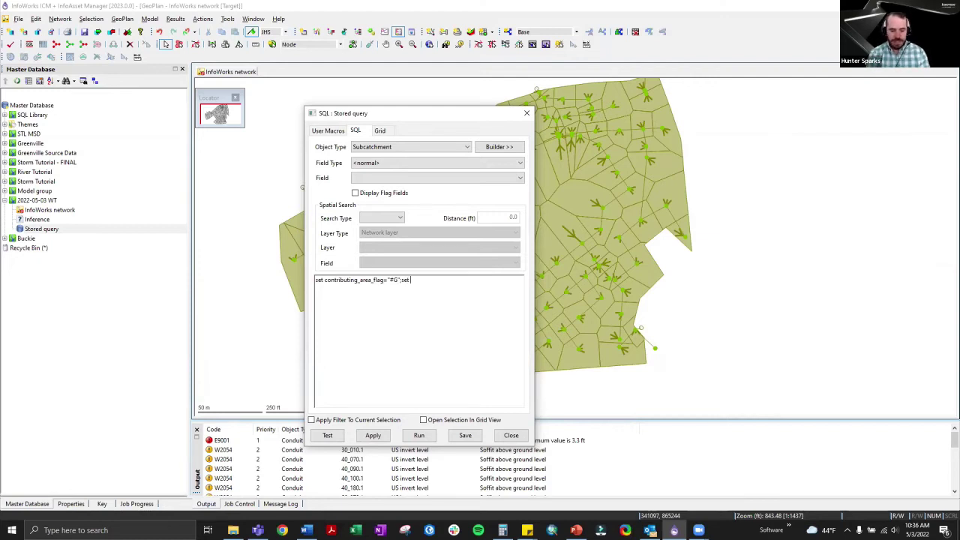
text( population)
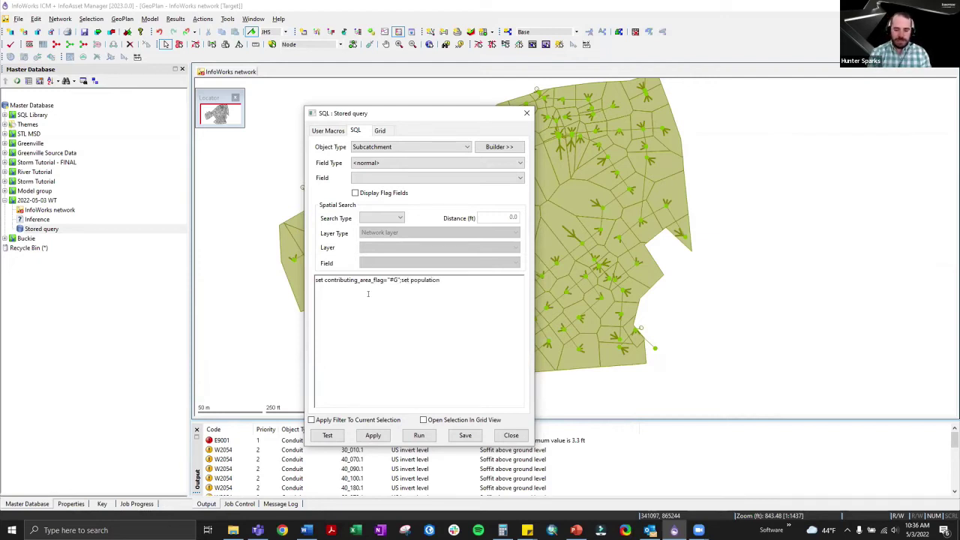
text(_flag)
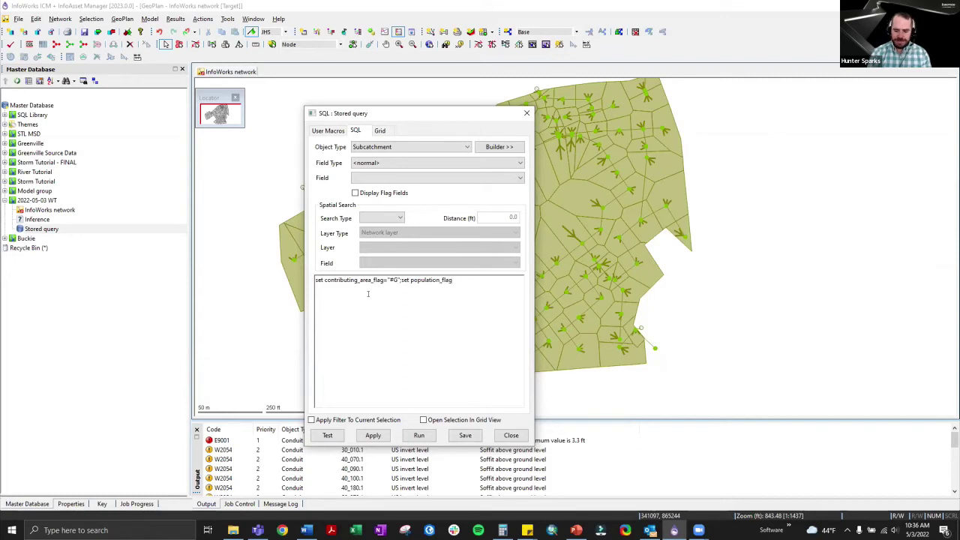
text(="#)
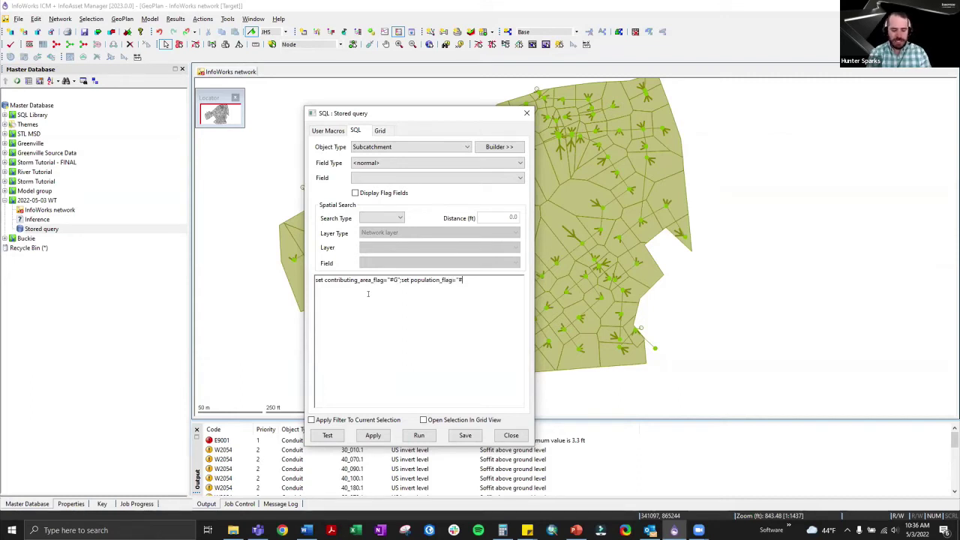
text(G)
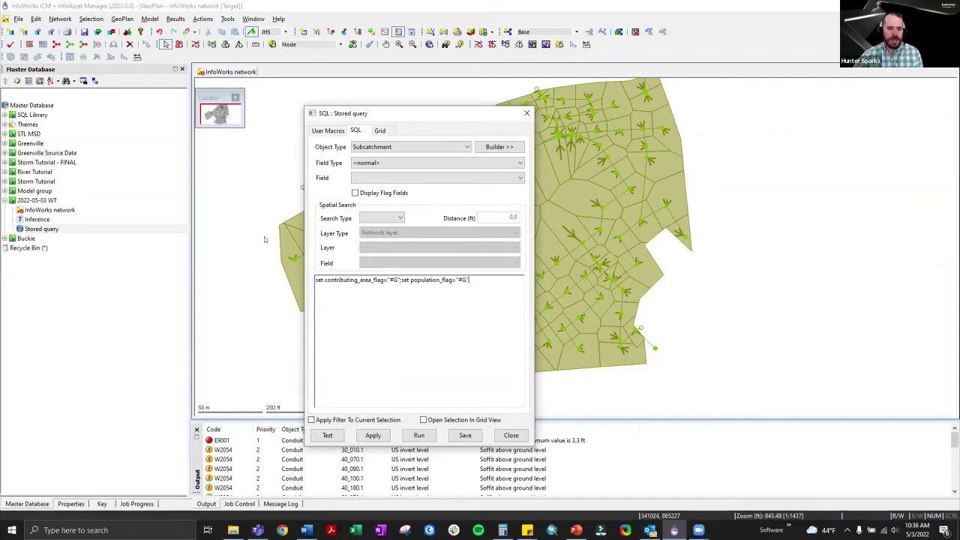
Step: Test the query's syntax, save and run it on the network, and close the query editor
click(327, 435)
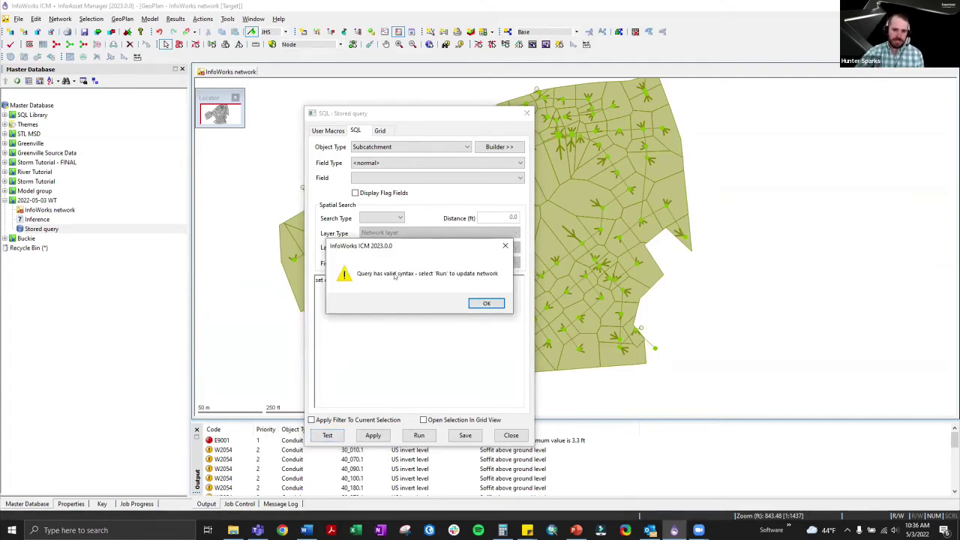
click(488, 303)
click(465, 435)
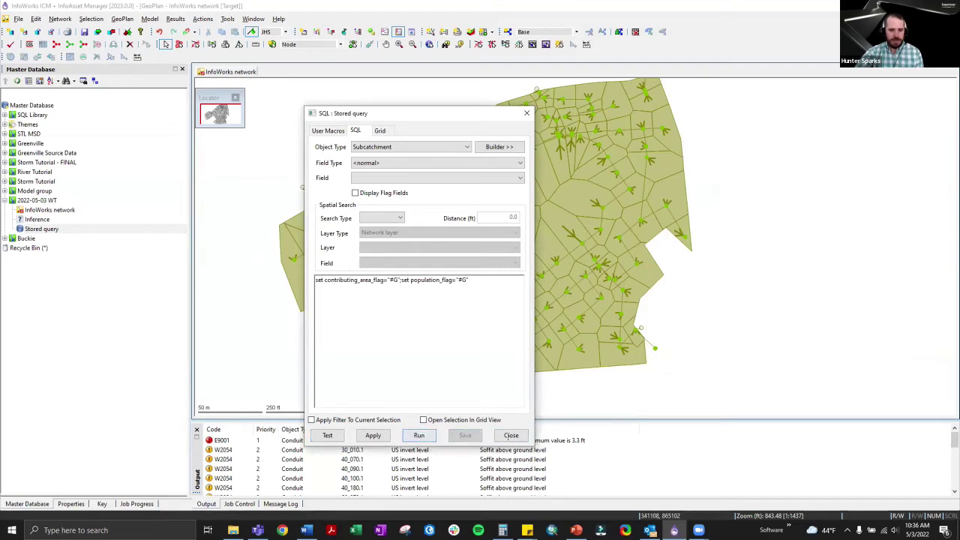
click(510, 435)
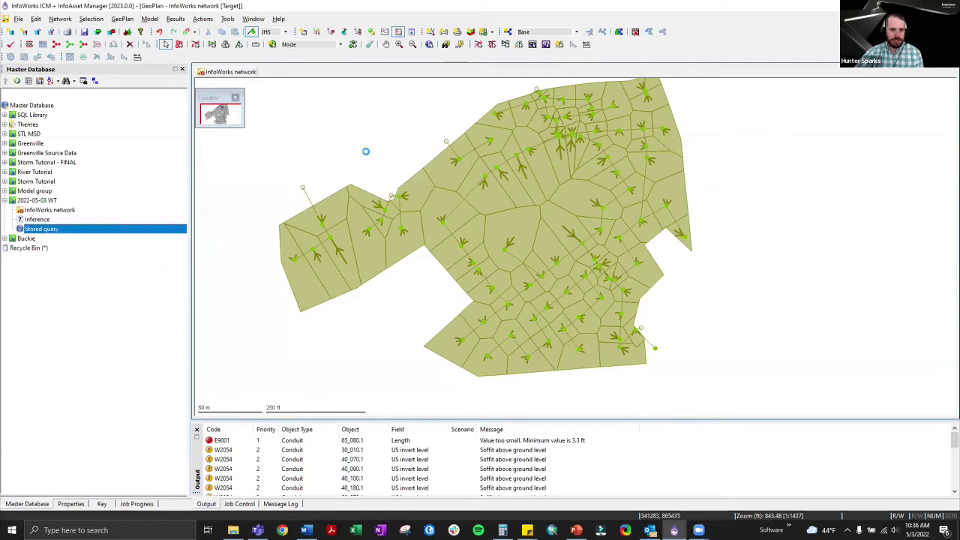
Step: Inspect the contributing area and population flags in the properties of the large central subcatchment, and clear the selection
double_click(525, 225)
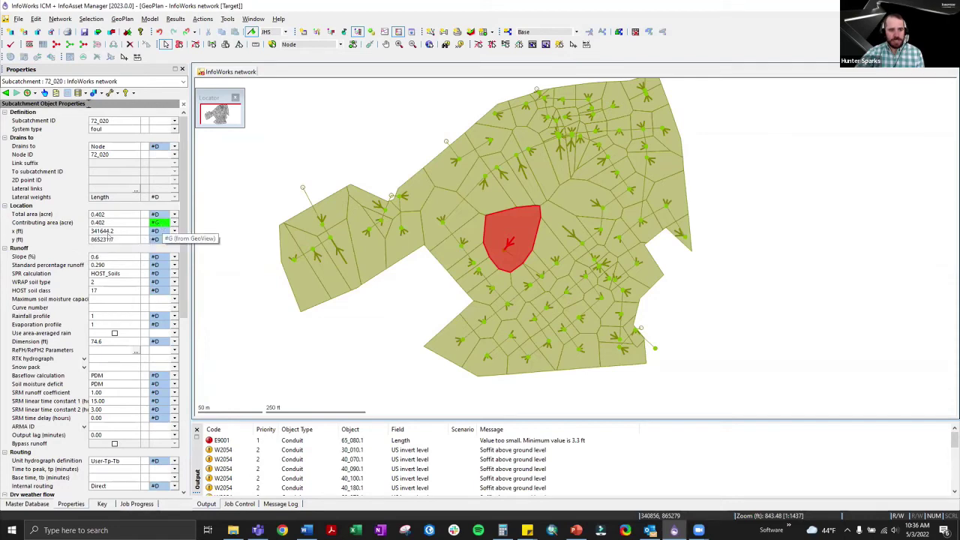
scroll(105, 278, down, 4)
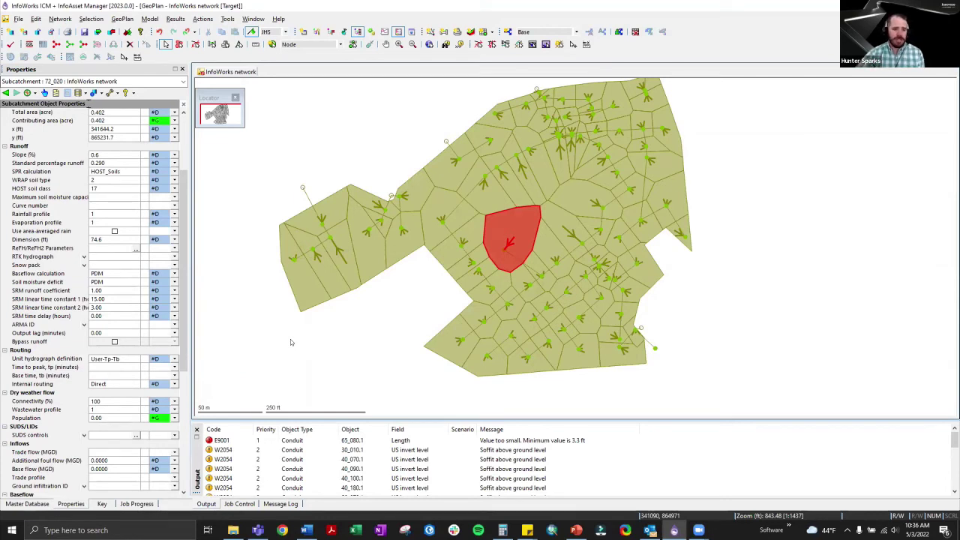
click(336, 331)
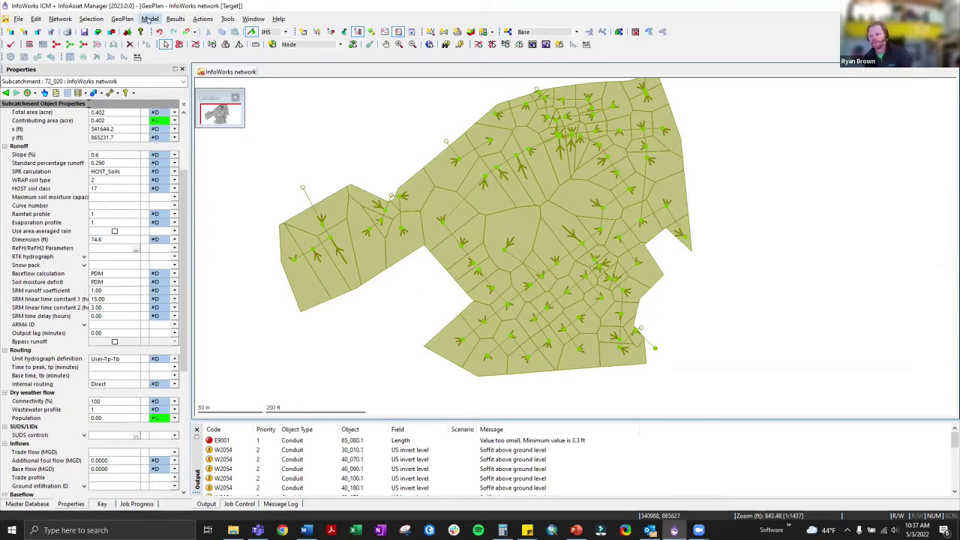
Step: Start assigning subcatchment population from address point counts, using the AddressPoint shapefile from the GIS Data folder as the source
click(151, 19)
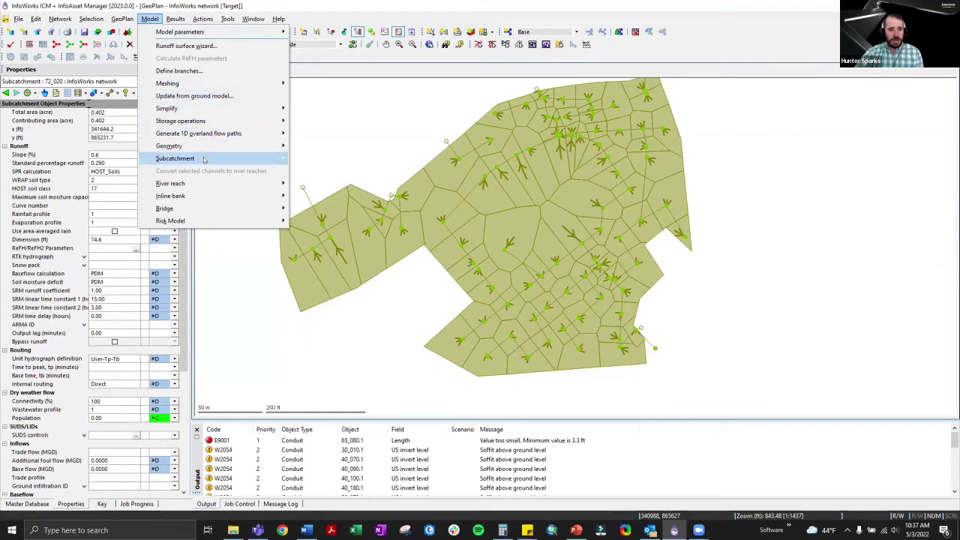
mouse_move(189, 159)
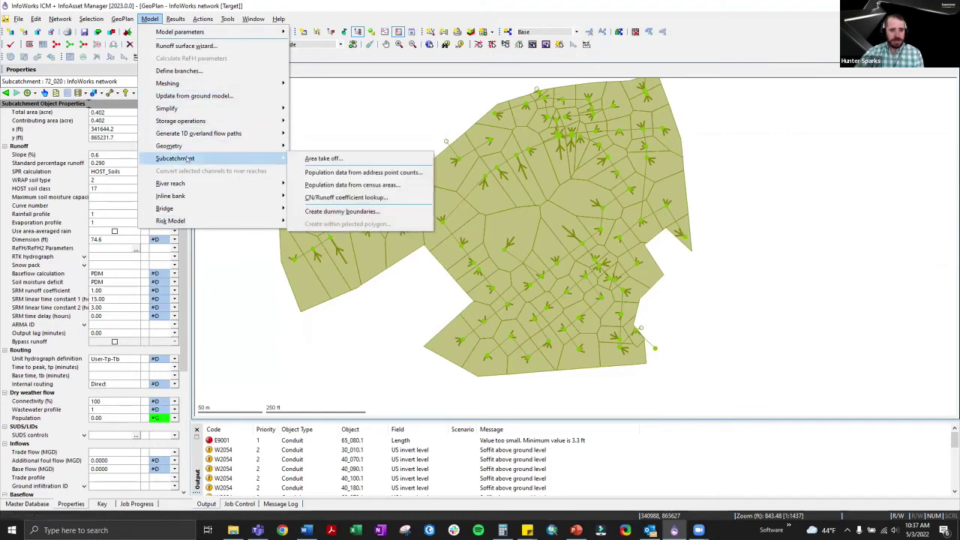
click(371, 174)
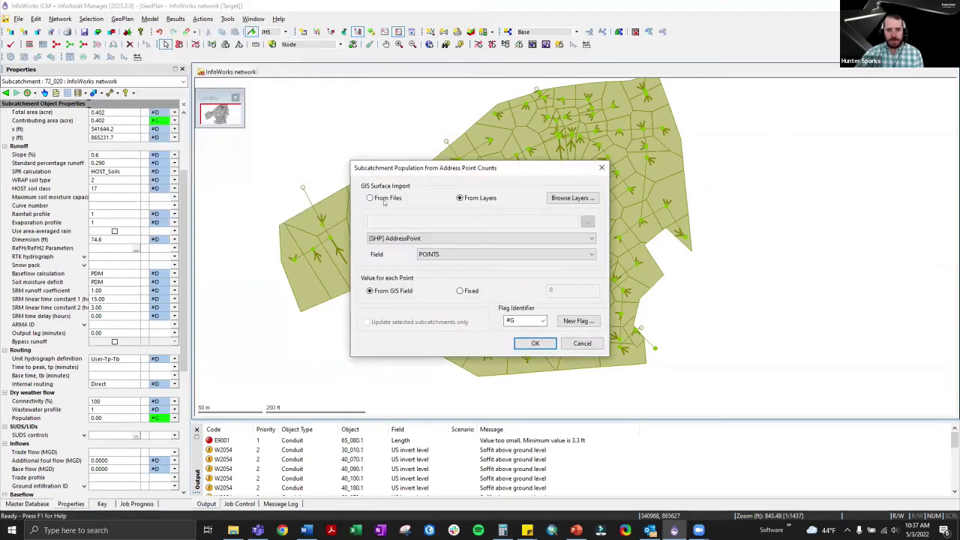
click(385, 199)
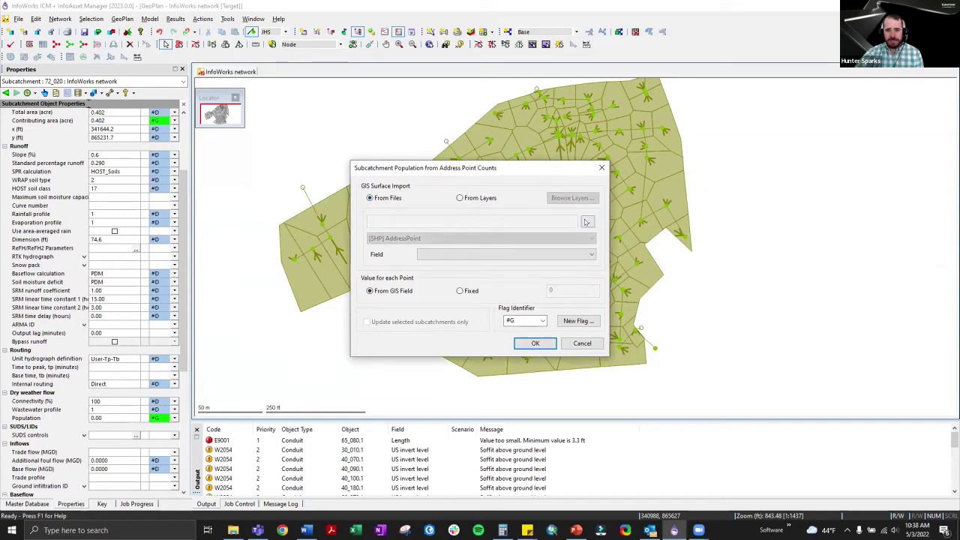
click(588, 222)
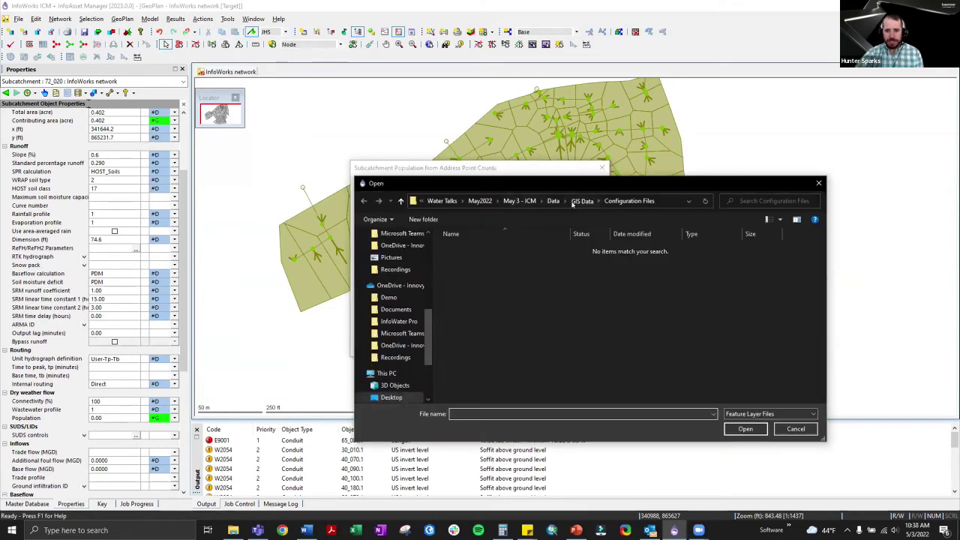
click(579, 201)
click(470, 269)
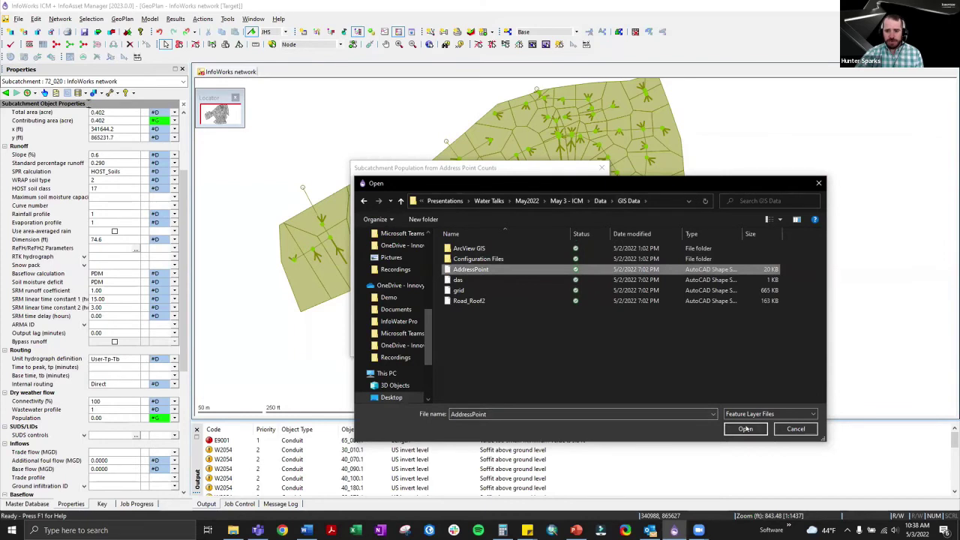
click(746, 429)
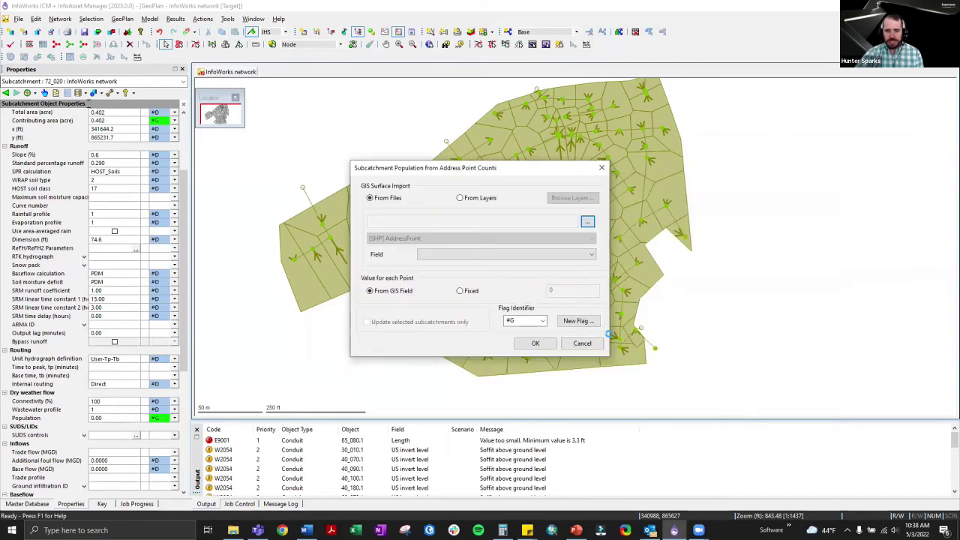
Step: Set a fixed value of 2.8 for each address point, keep flag #G, and run the population count
click(472, 291)
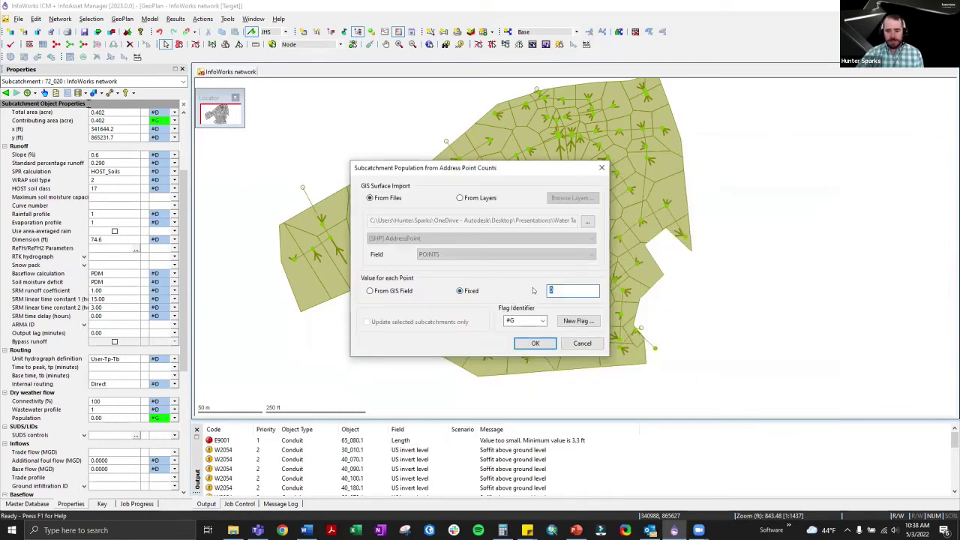
text(2.8)
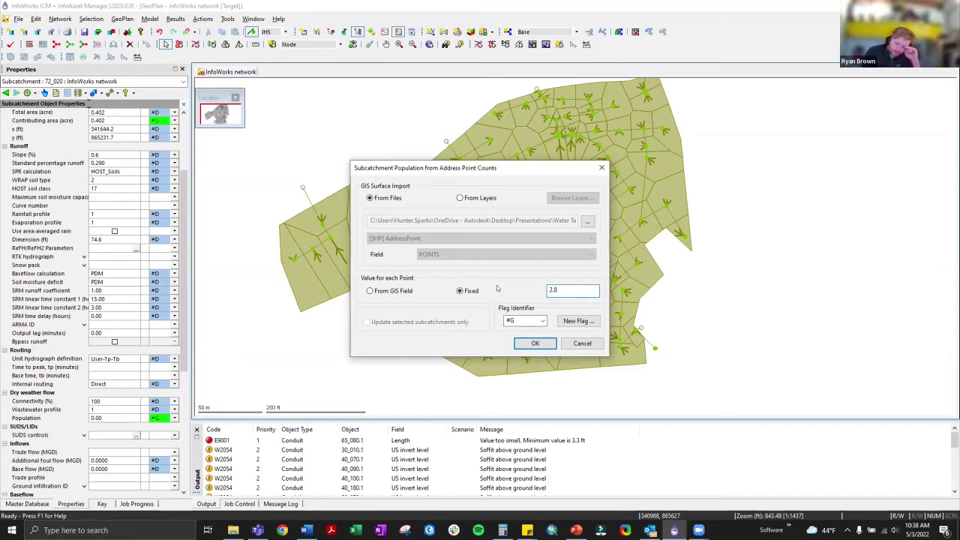
click(542, 321)
click(542, 321)
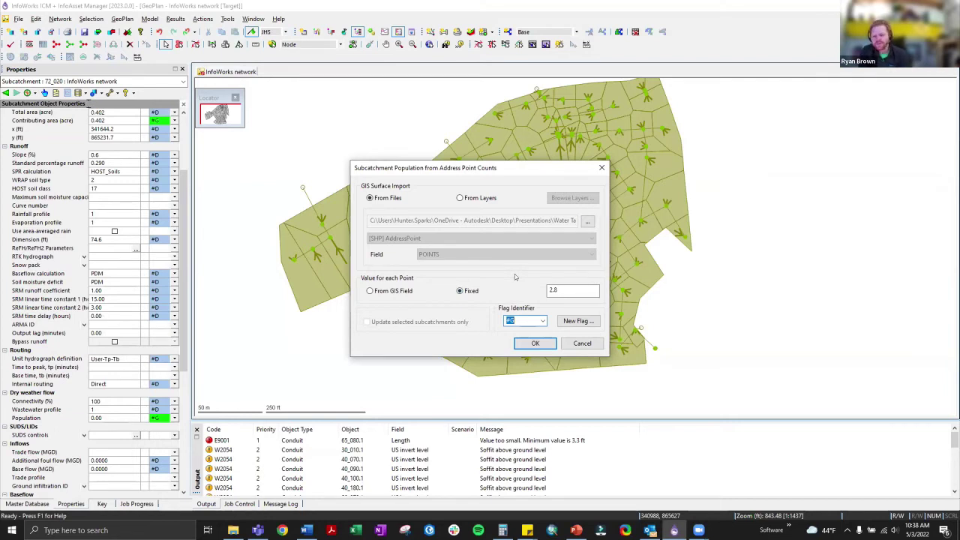
click(536, 344)
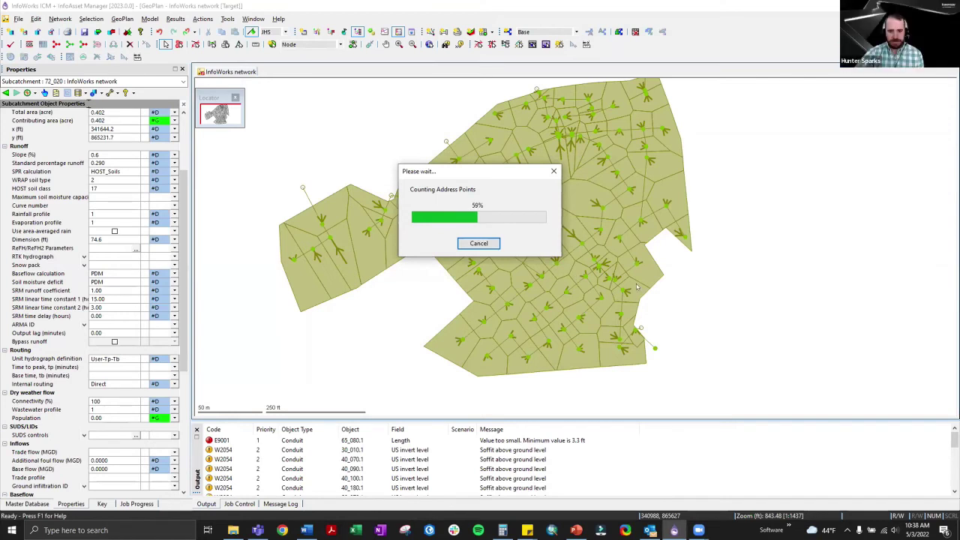
Step: Make the AddressPoint GIS layer visible on the network plan
right_click(681, 276)
click(724, 295)
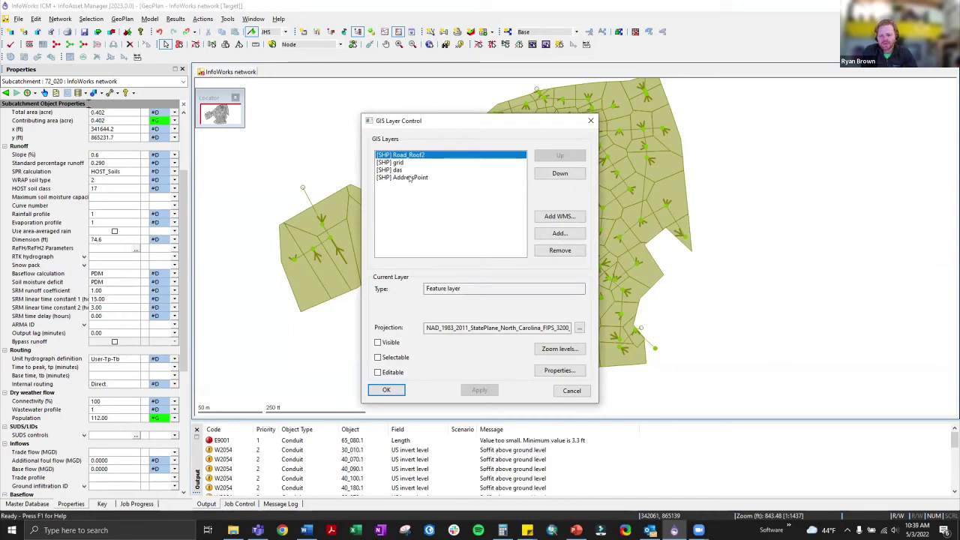
click(410, 177)
click(390, 342)
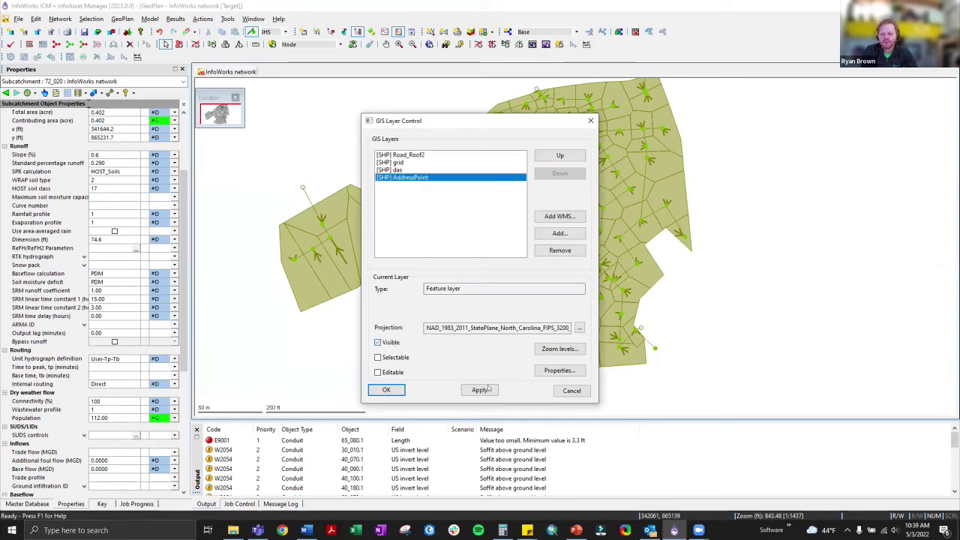
click(396, 390)
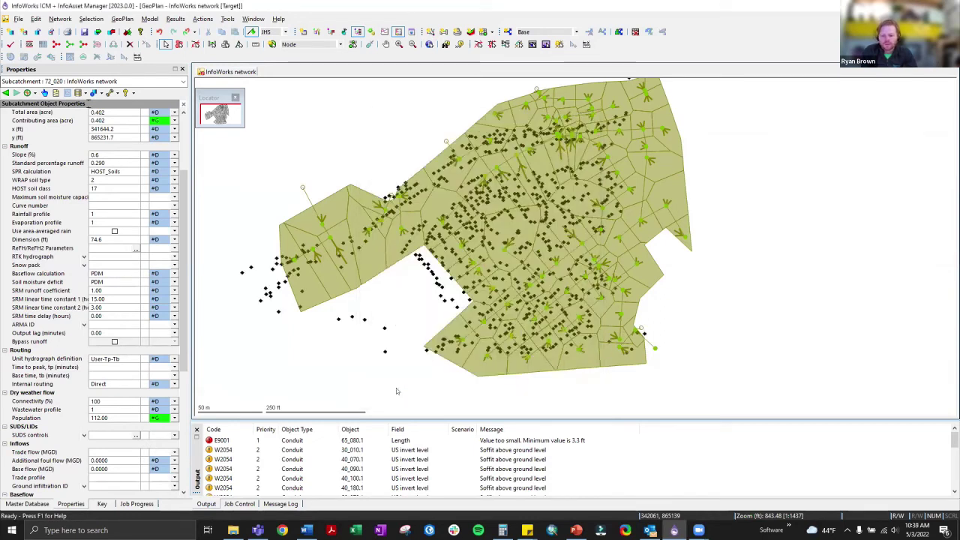
Step: Inspect the population of the subcatchment immediately west of the large central one against the address points inside it
scroll(523, 250, up, 2)
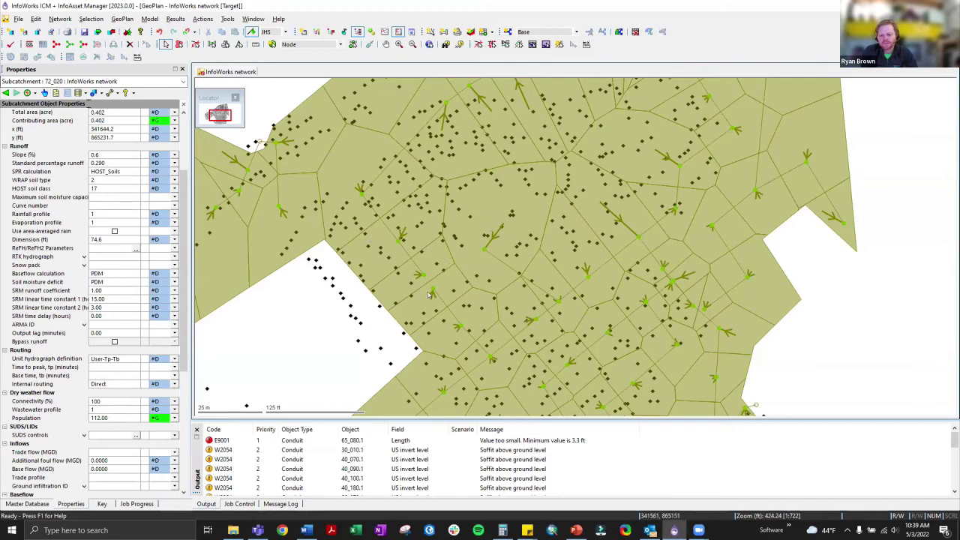
click(424, 227)
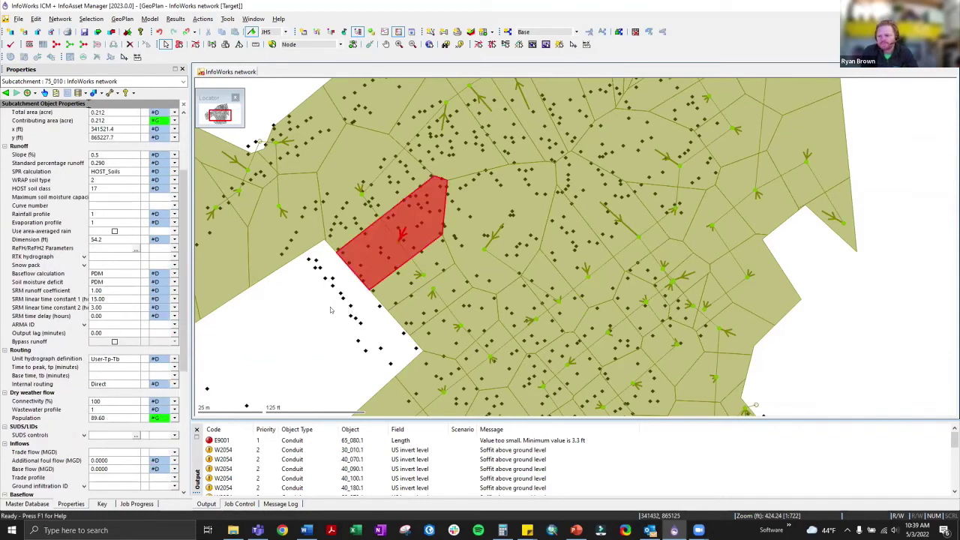
scroll(319, 317, down, 2)
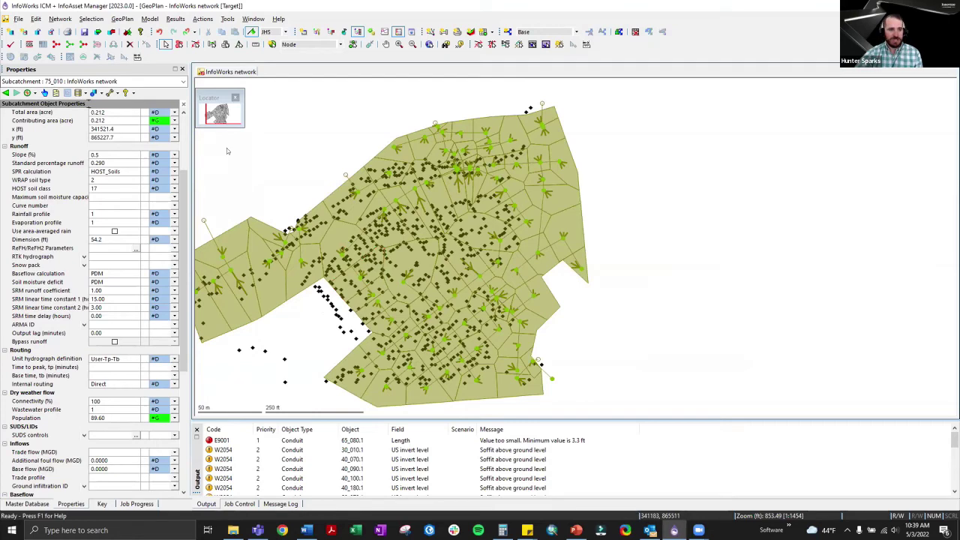
Step: Validate the InfoWorks network again without an engineering validation
click(36, 503)
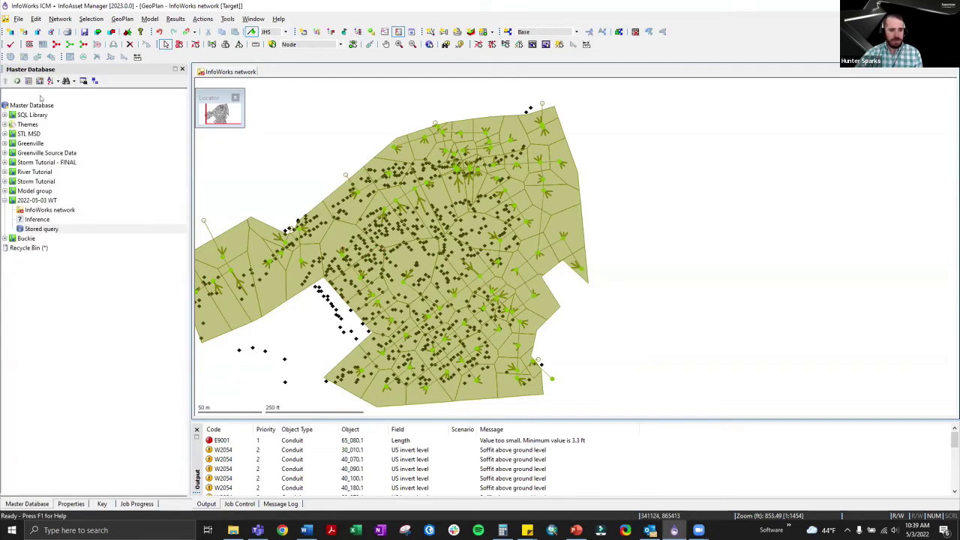
click(10, 45)
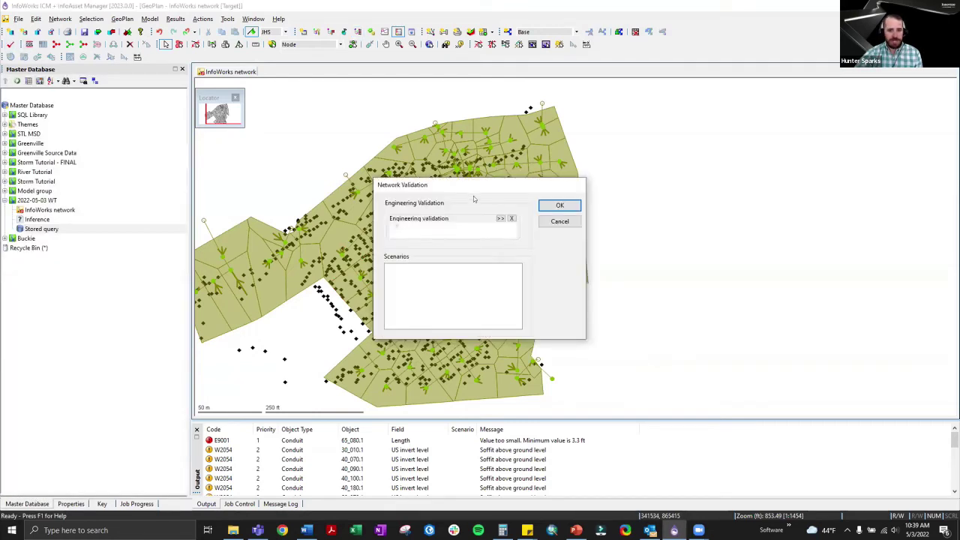
click(556, 205)
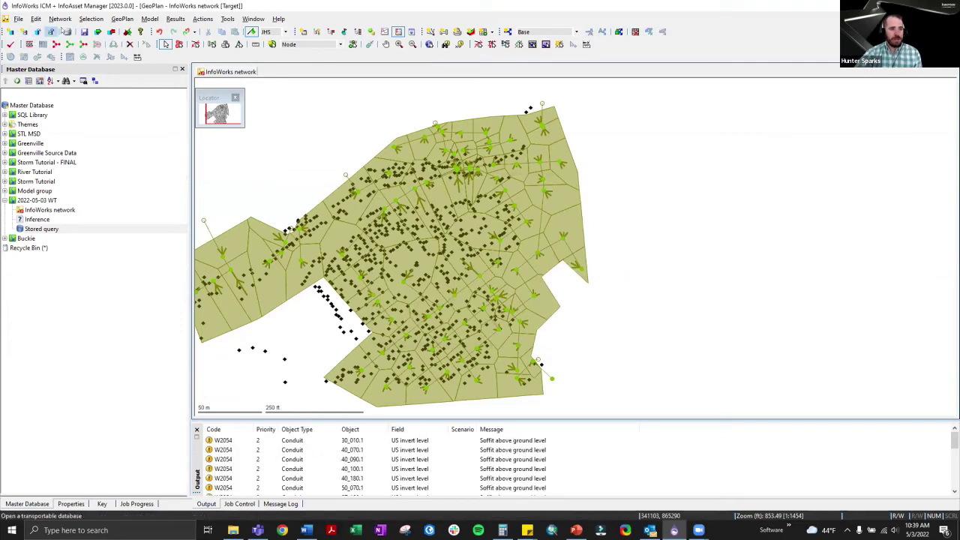
Step: Commit the network changes to the database with the comment "Halfway Point"
click(85, 31)
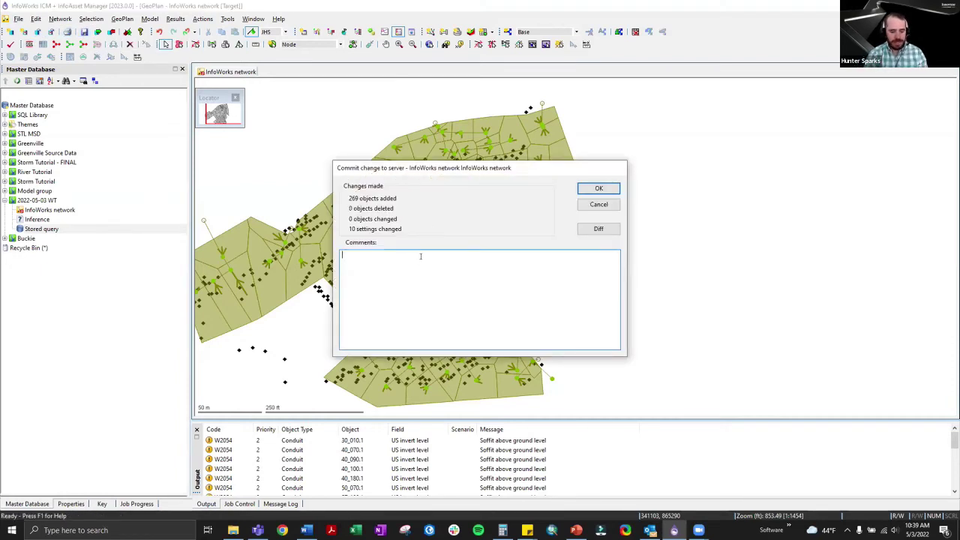
text(Halfway Point)
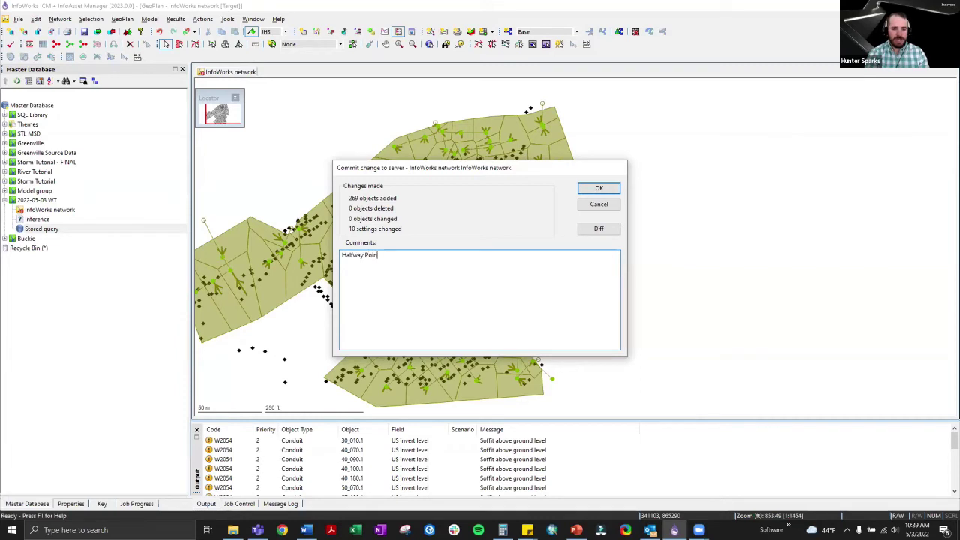
click(600, 189)
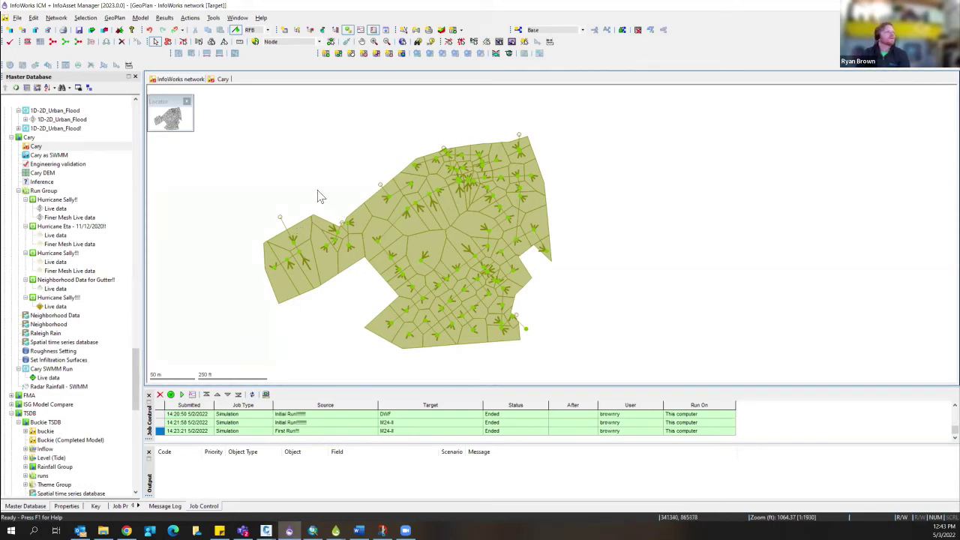
Step: Make the AddressPoint GIS layer visible and selectable on the InfoWorks network plan
drag(308, 367, 359, 341)
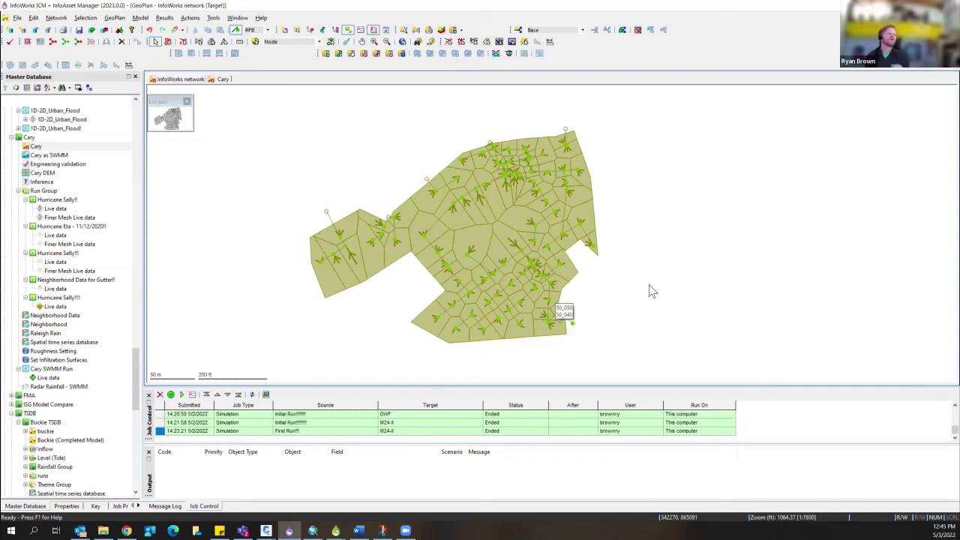
right_click(643, 229)
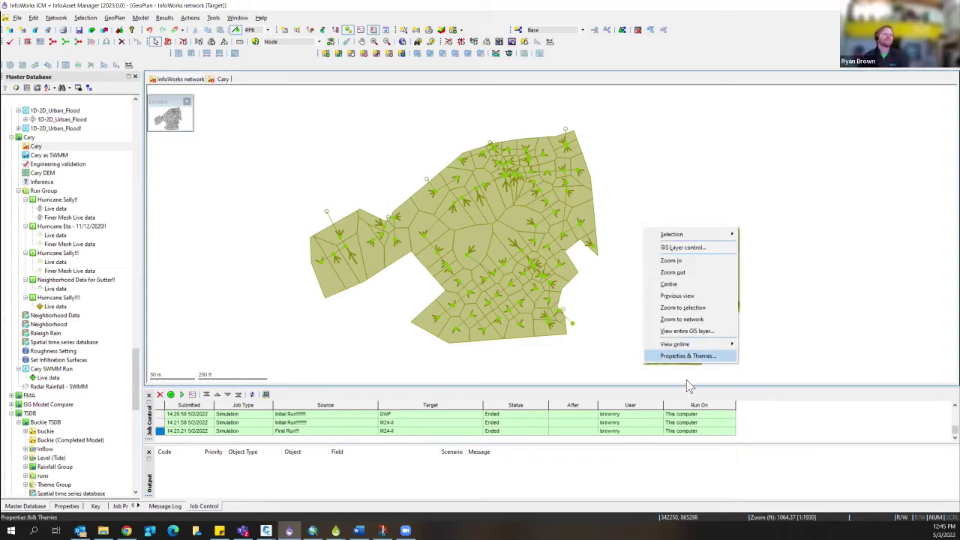
click(684, 250)
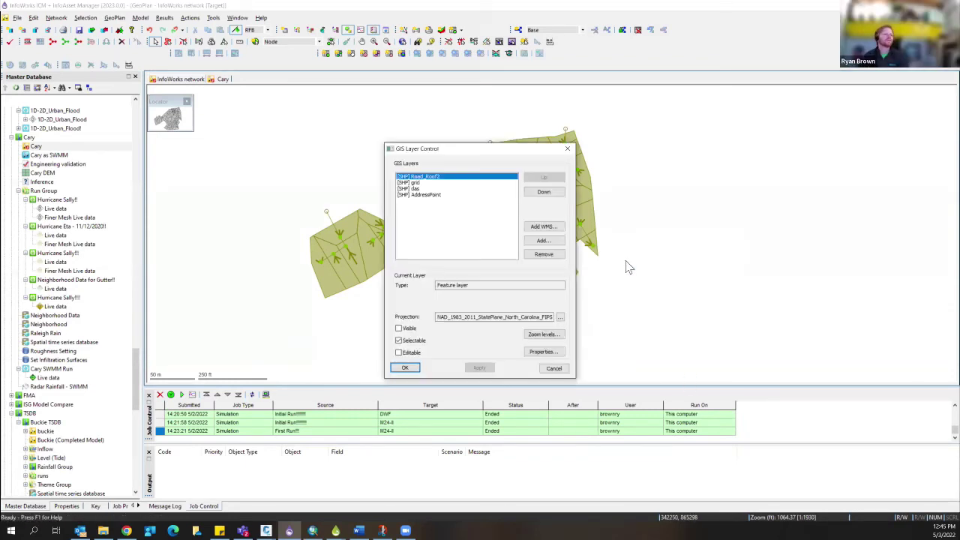
click(418, 194)
click(398, 339)
click(399, 328)
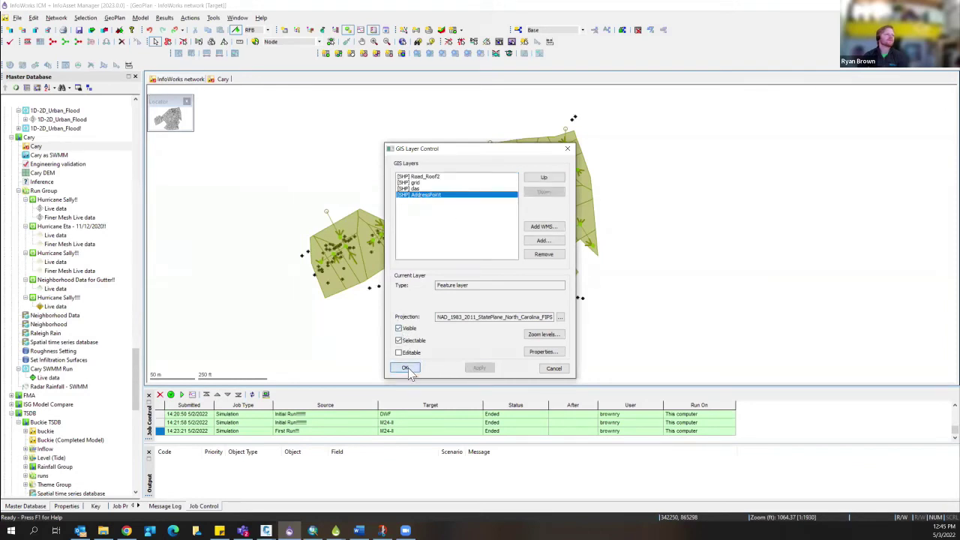
click(406, 369)
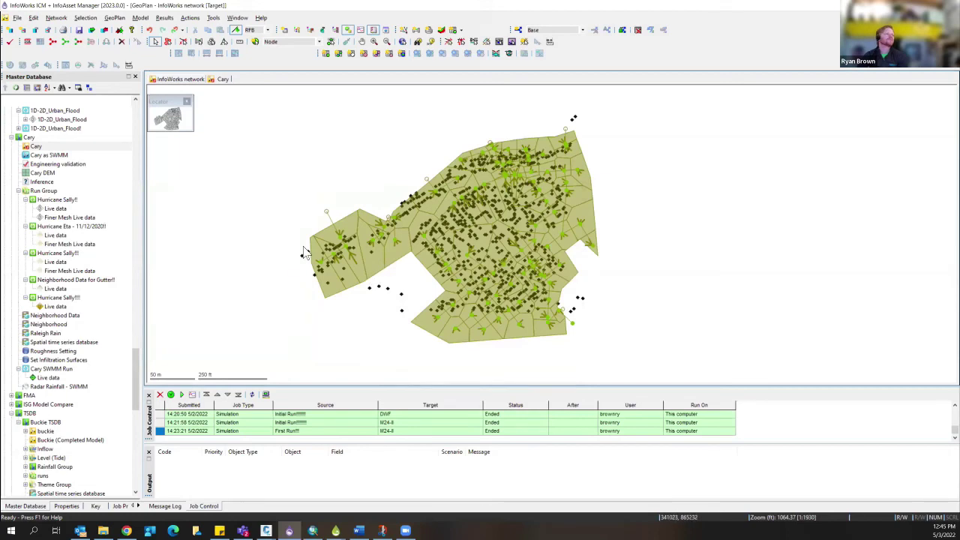
Step: Examine the address points that lie outside the subcatchment boundaries along the western, southern and eastern edges
scroll(314, 279, up, 5)
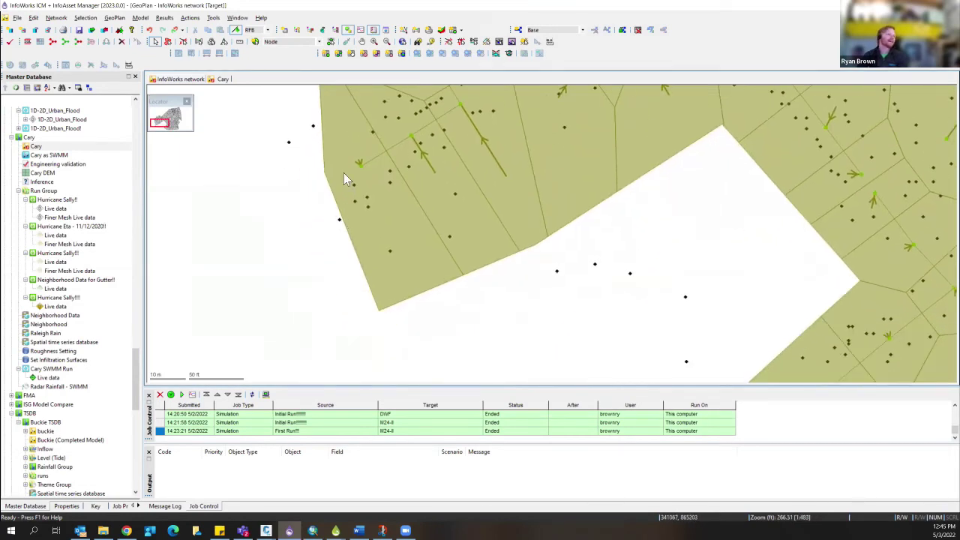
scroll(354, 240, down, 2)
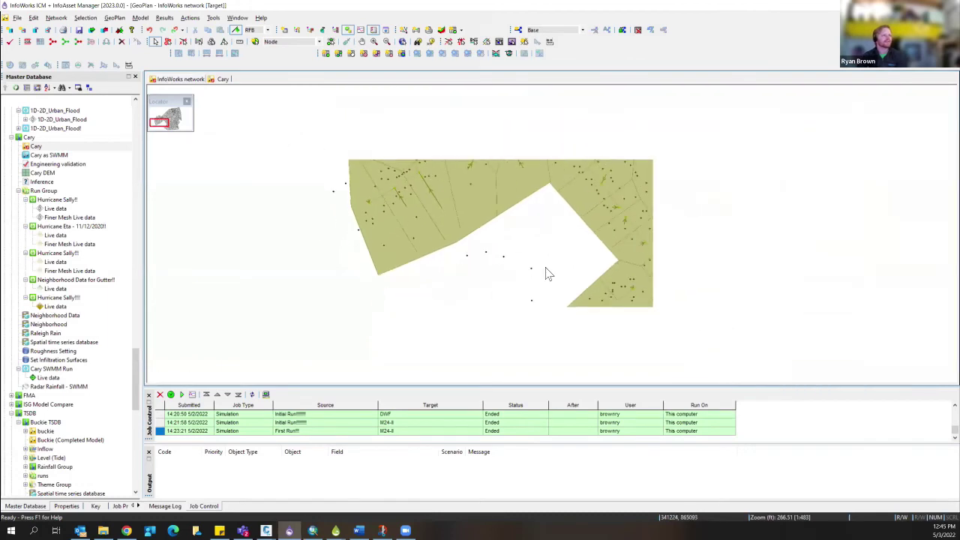
scroll(564, 292, down, 1)
drag(563, 292, 563, 233)
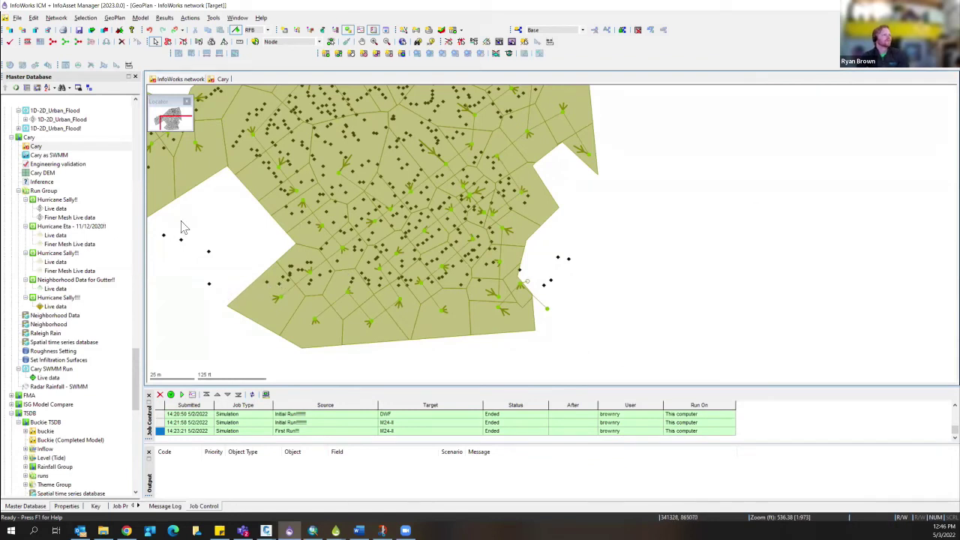
drag(183, 225, 375, 273)
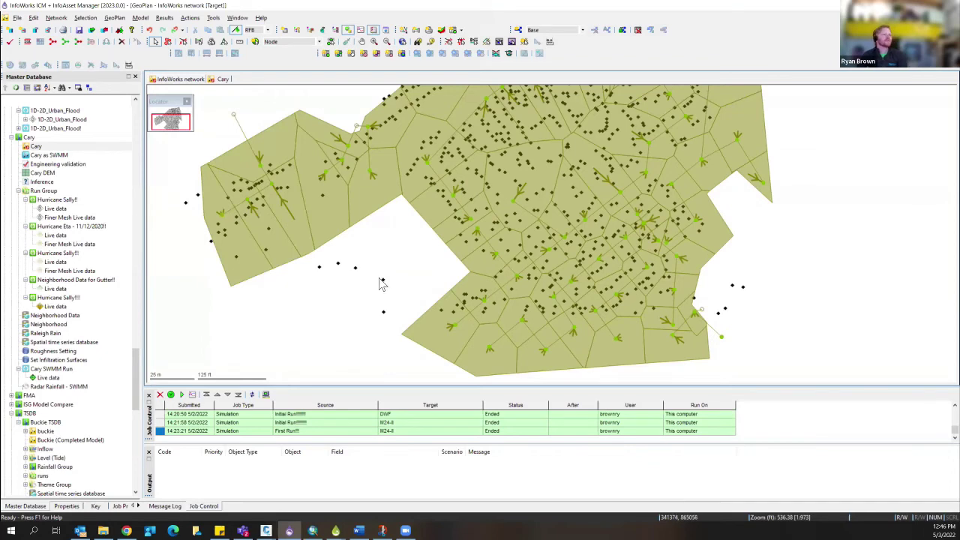
scroll(398, 283, down, 2)
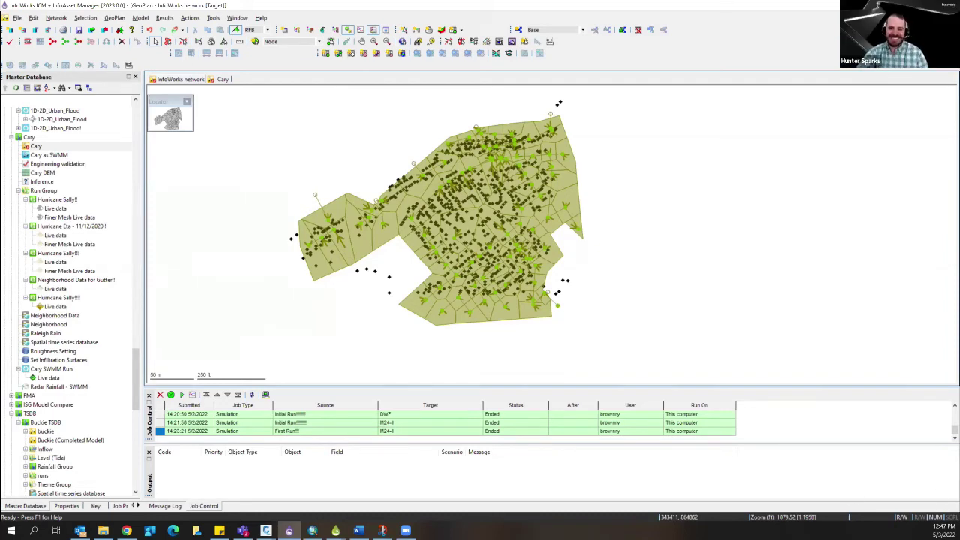
Step: Switch to the Cary network plan and look over the street base map beyond the network's eastern edge
click(224, 79)
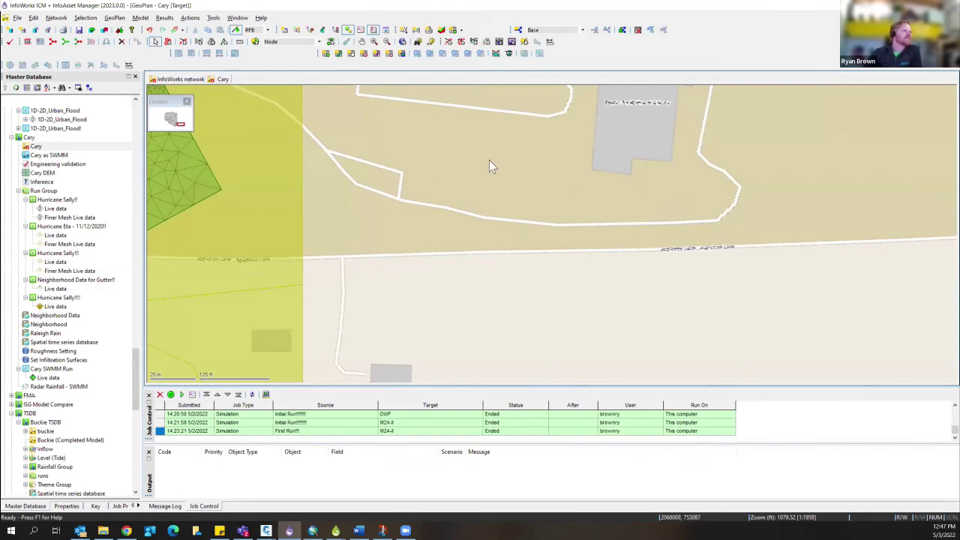
right_click(595, 208)
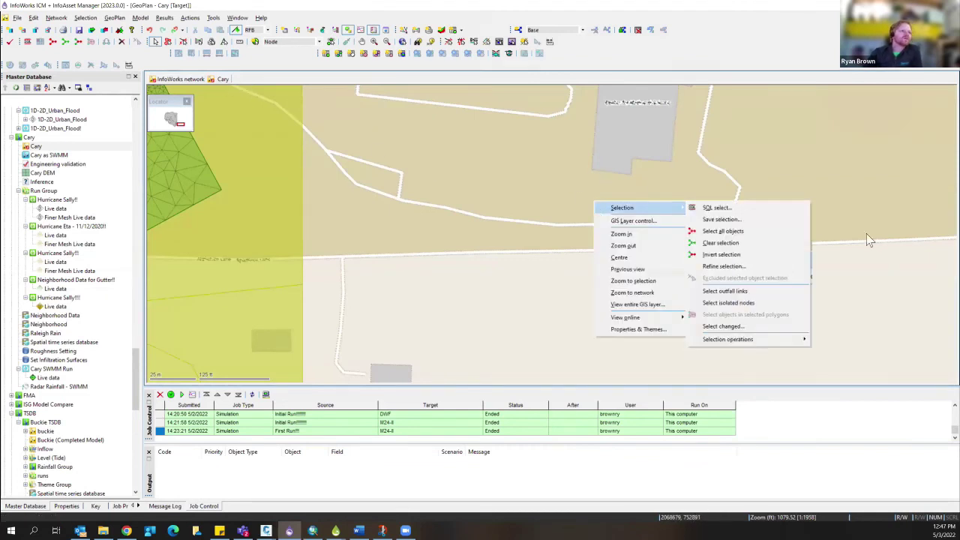
key(Escape)
drag(674, 280, 574, 285)
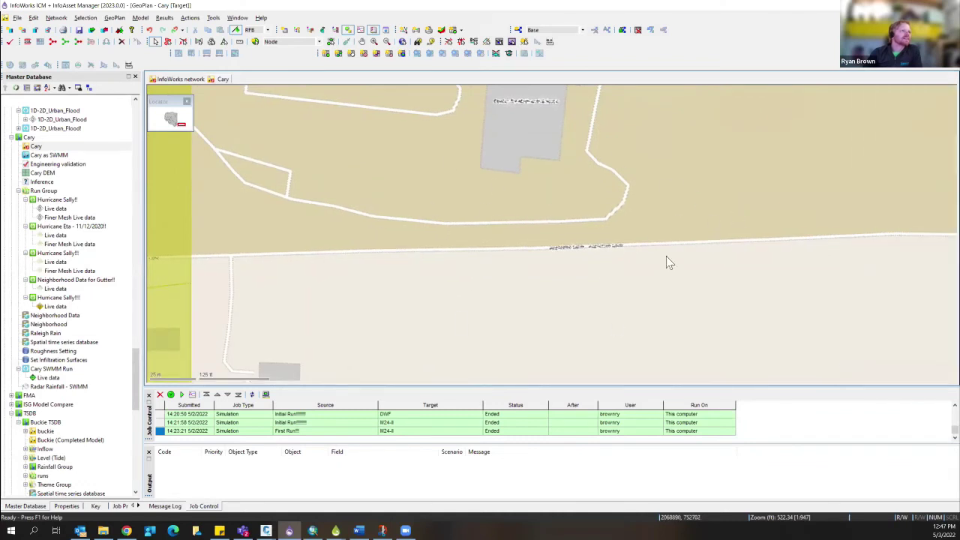
drag(578, 283, 640, 210)
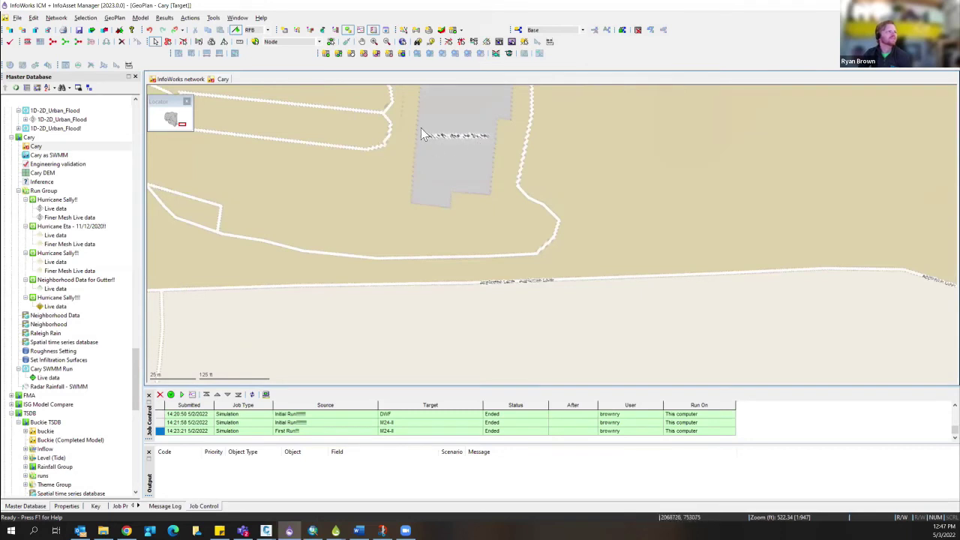
scroll(470, 238, down, 2)
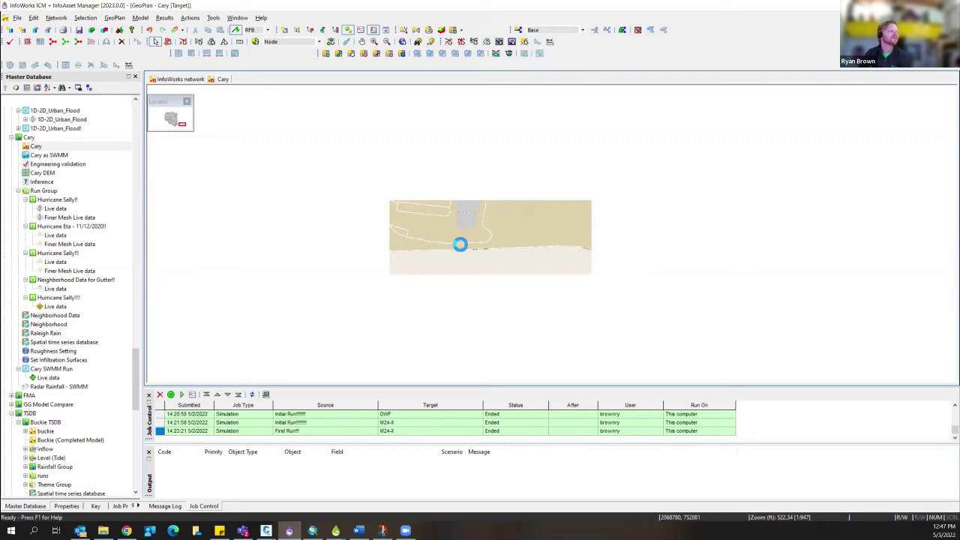
Step: Review how a WMS layer is added by server URL and the OpenStreetMap WMS layer's service properties, without changing anything
right_click(453, 229)
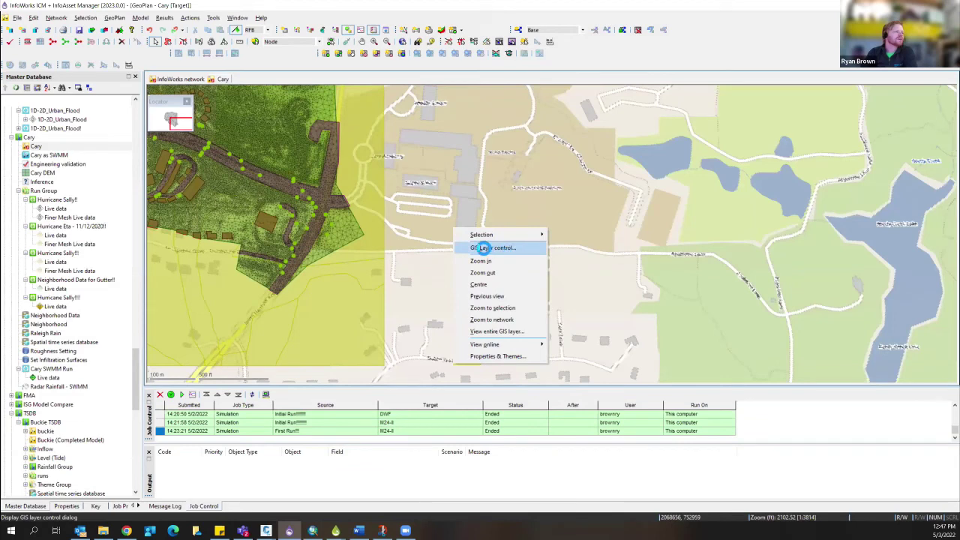
click(483, 248)
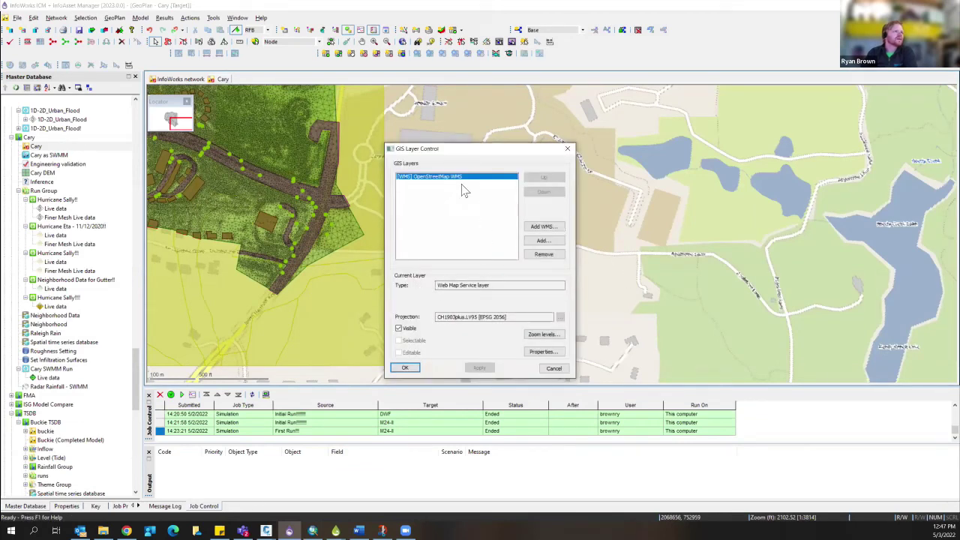
click(543, 226)
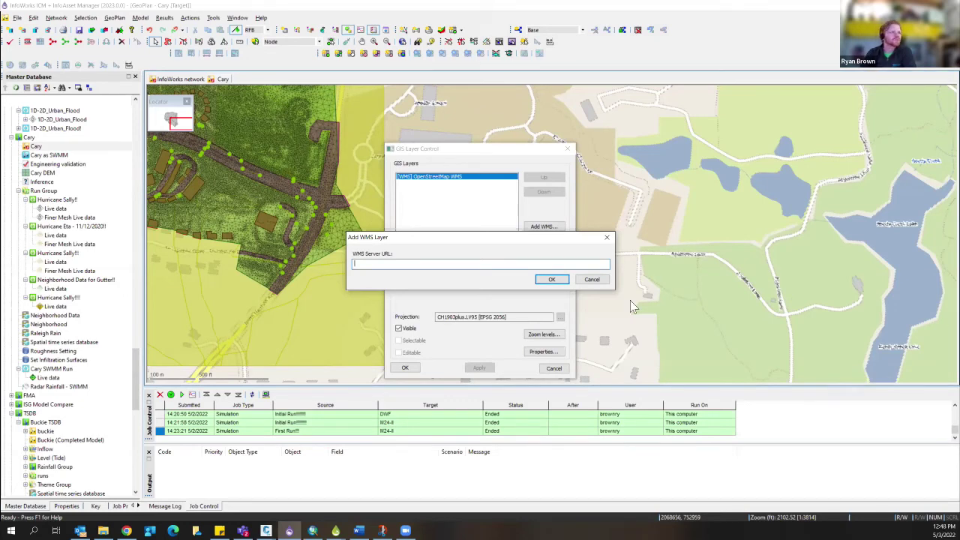
click(582, 280)
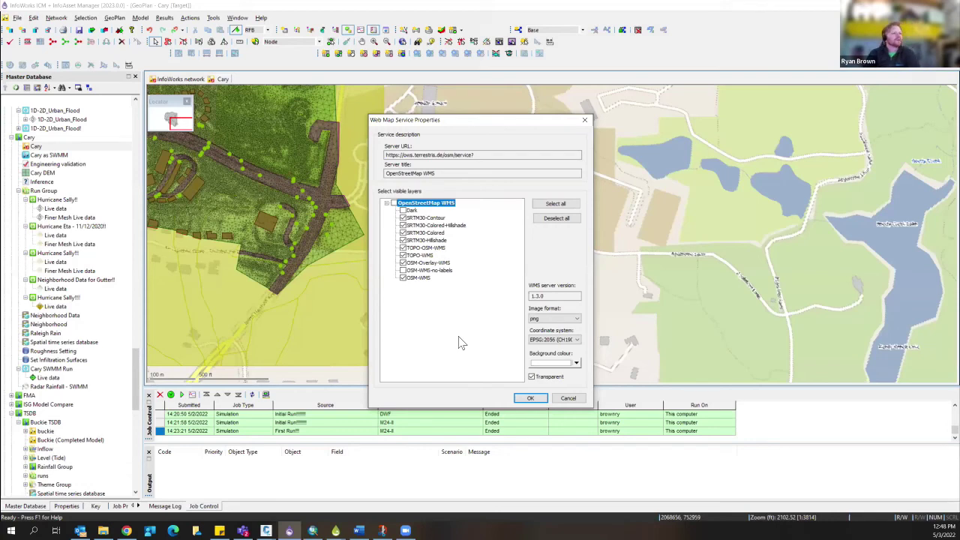
click(572, 400)
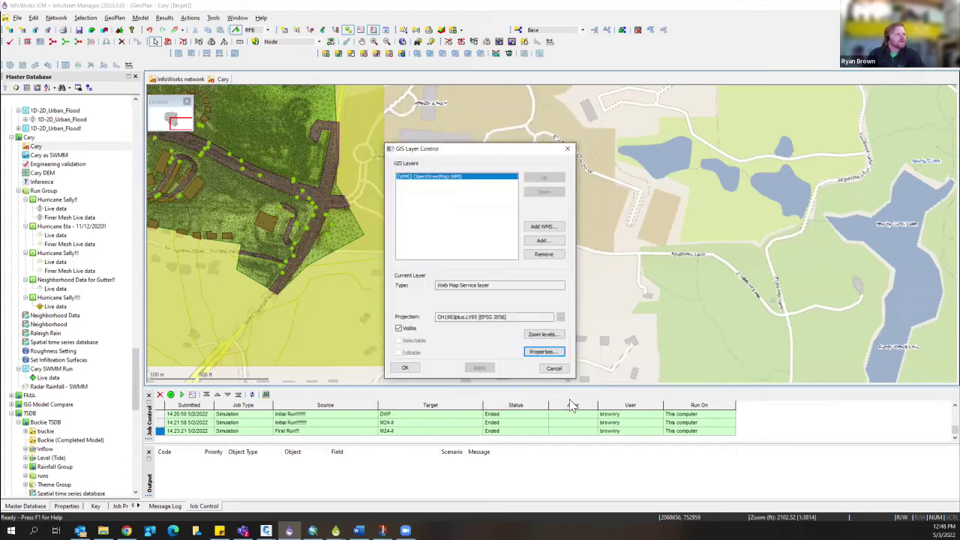
click(553, 369)
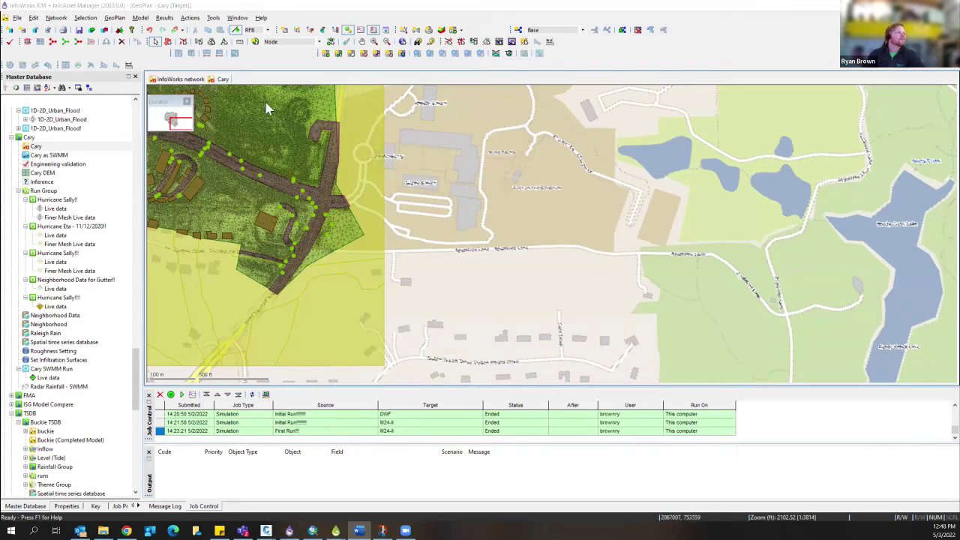
Step: Hide the AddressPoint GIS layer on the InfoWorks network plan
click(180, 80)
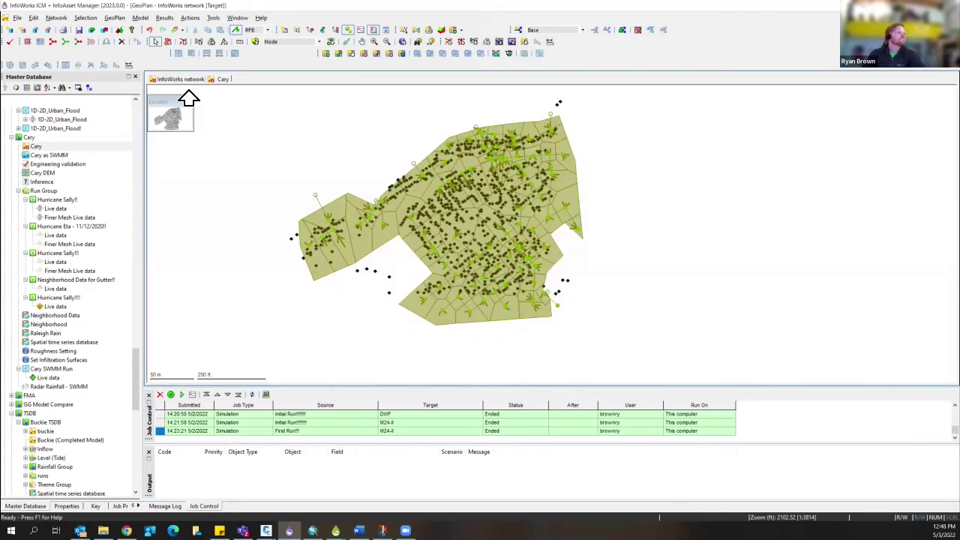
right_click(217, 162)
click(252, 180)
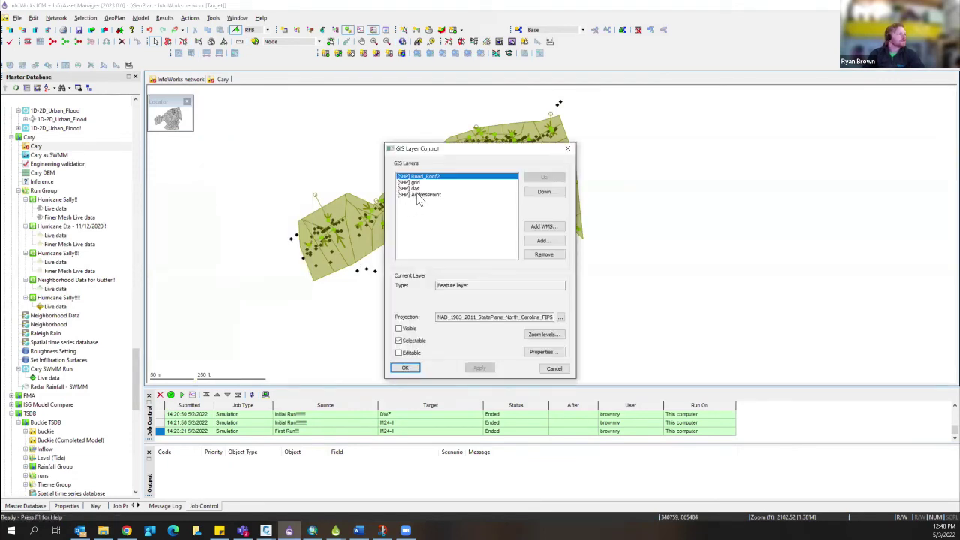
click(422, 195)
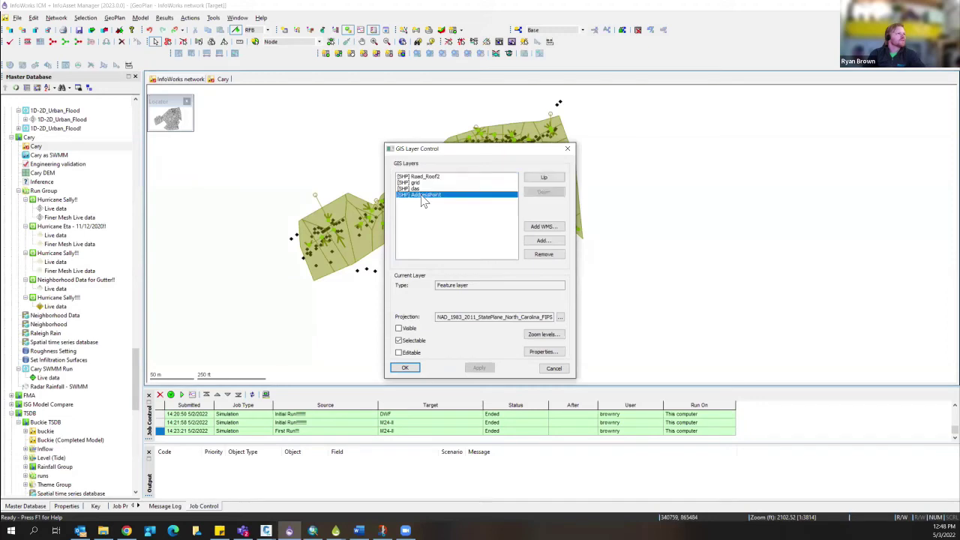
click(398, 328)
click(405, 368)
Step: Revert all uncommitted changes to the InfoWorks network
scroll(116, 370, down, 15)
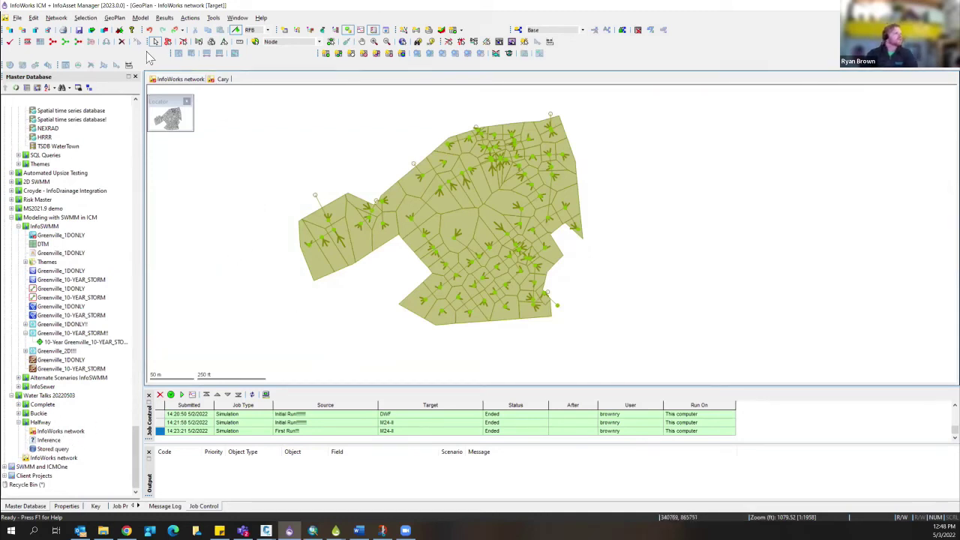
click(106, 33)
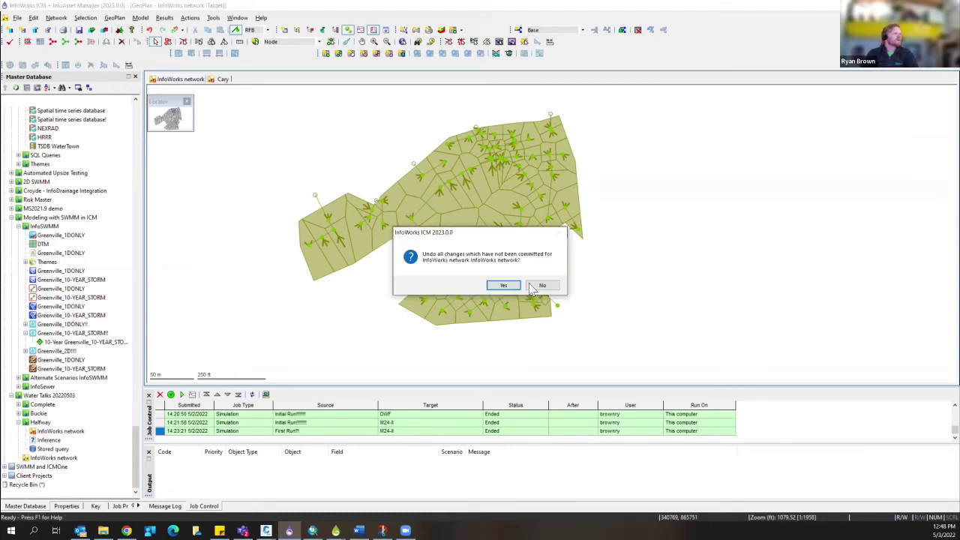
click(512, 289)
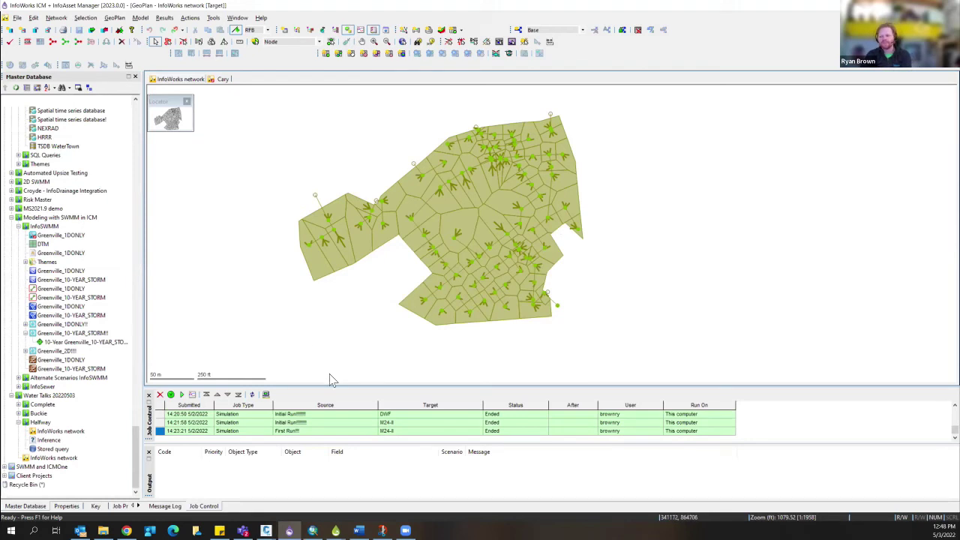
drag(410, 300, 384, 314)
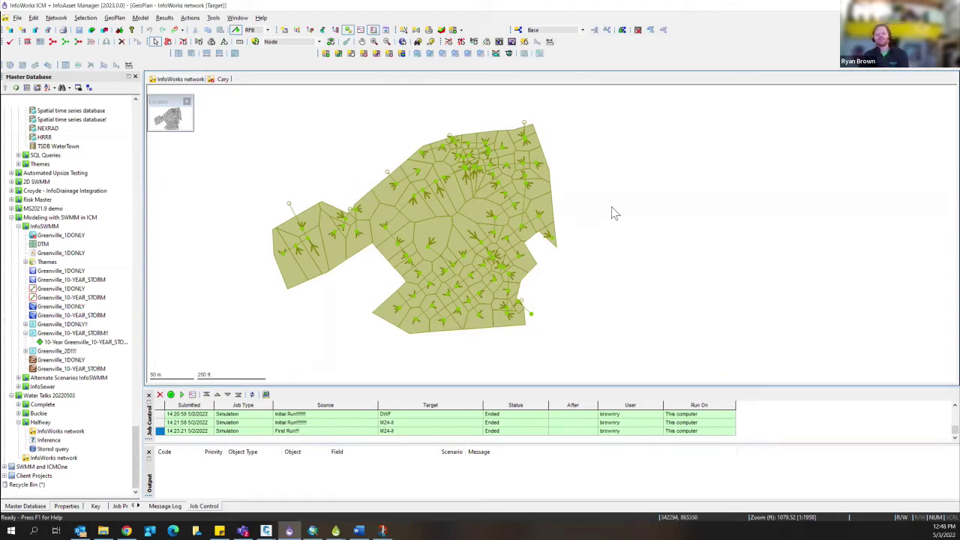
scroll(401, 298, up, 1)
scroll(405, 279, down, 1)
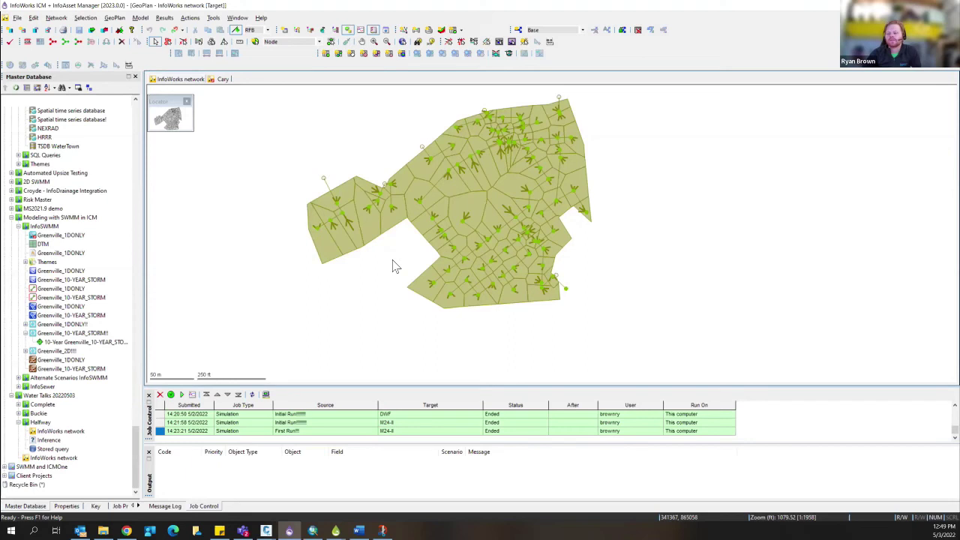
scroll(431, 273, up, 1)
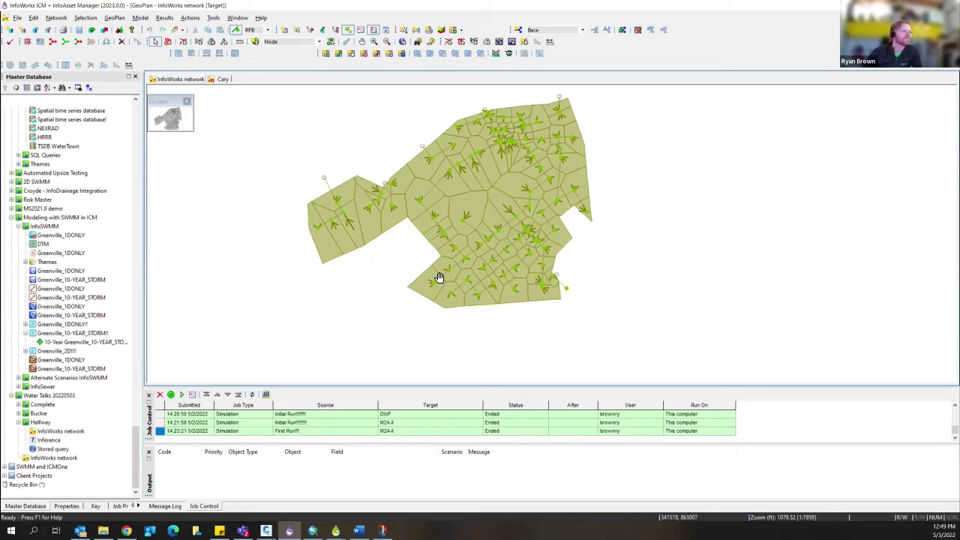
scroll(444, 285, down, 1)
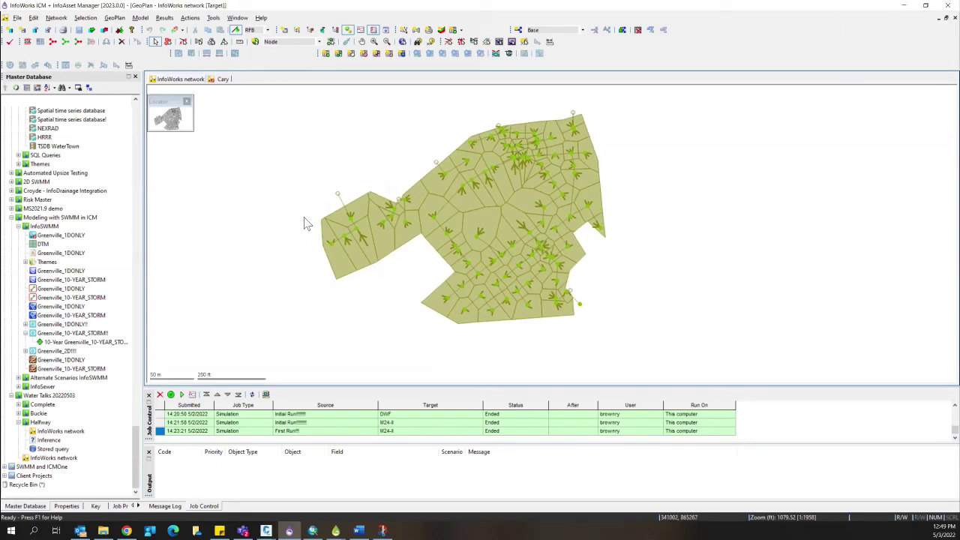
Step: Make the Road_Roof2 GIS layer visible on the InfoWorks network plan
right_click(207, 178)
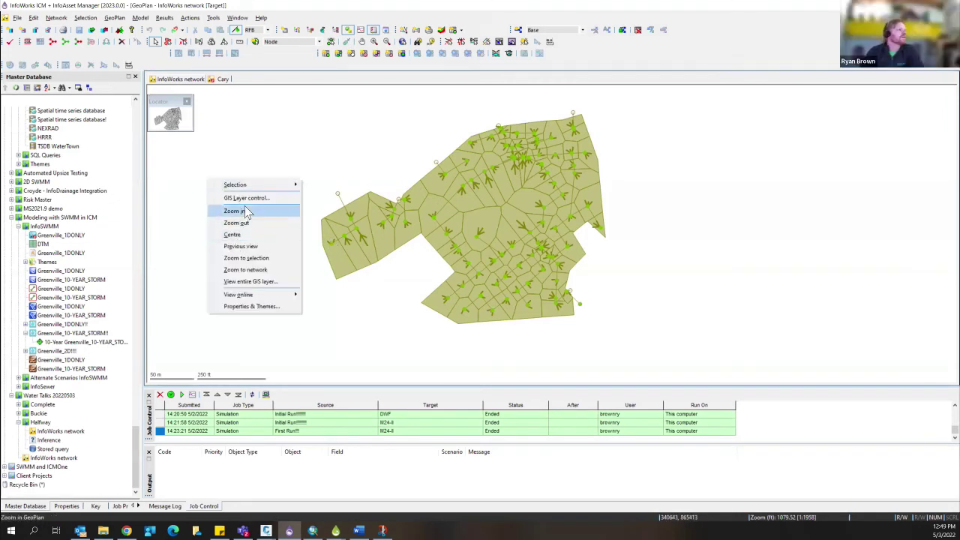
click(276, 196)
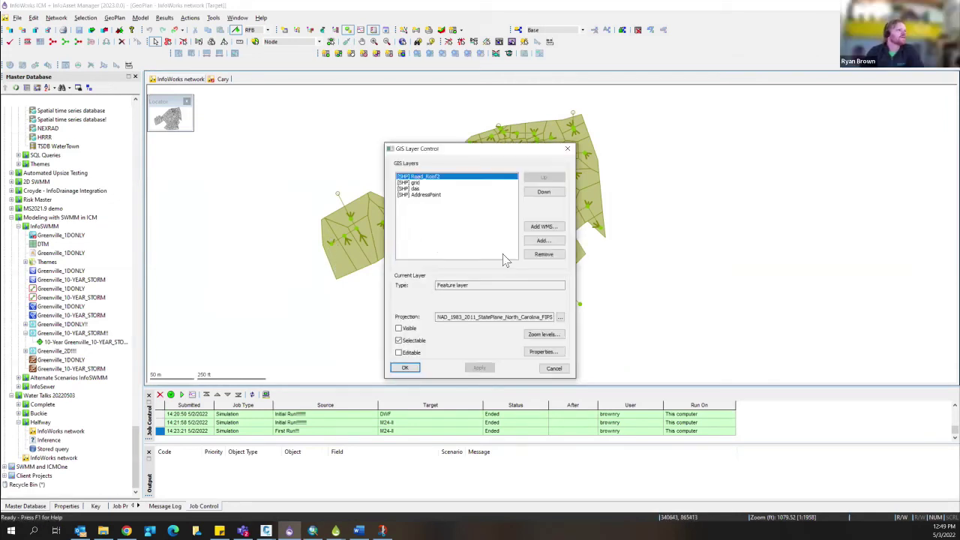
click(403, 330)
click(477, 368)
click(407, 369)
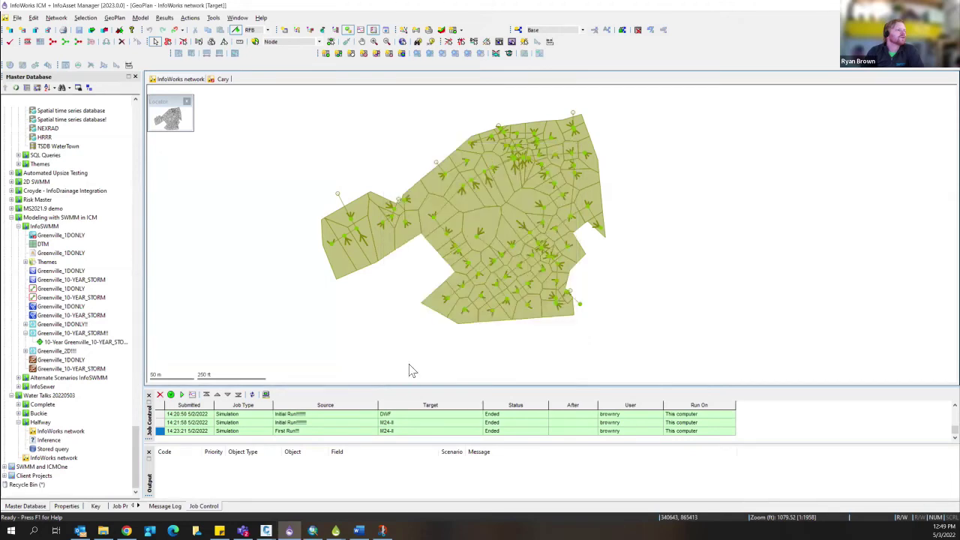
Step: Inspect the population and absolute runoff areas in the properties of subcatchment 20_010 in the western part of the network
double_click(385, 239)
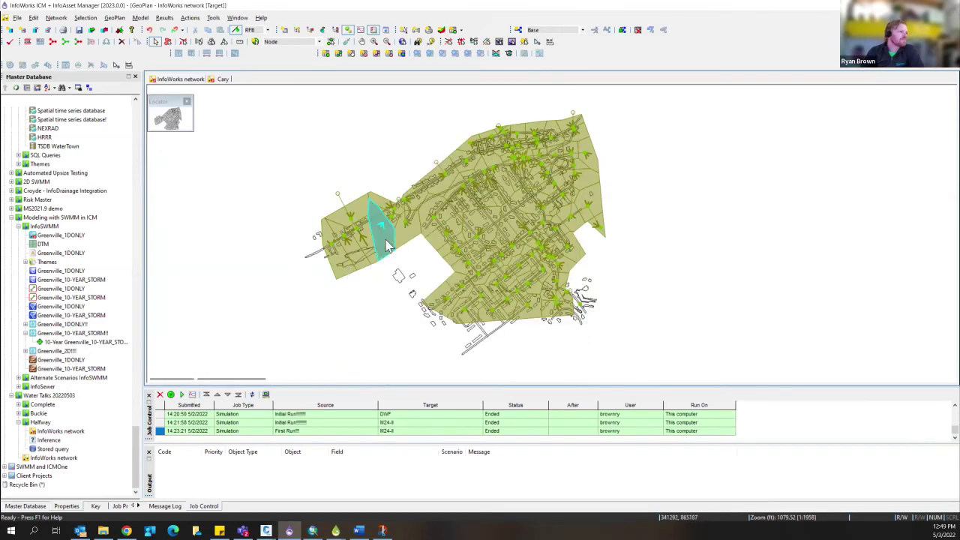
scroll(100, 439, down, 10)
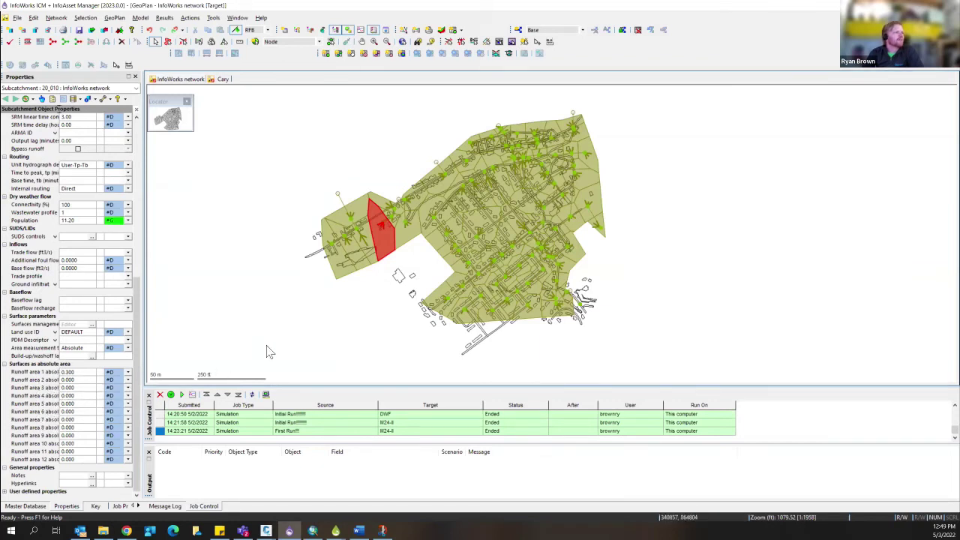
click(343, 338)
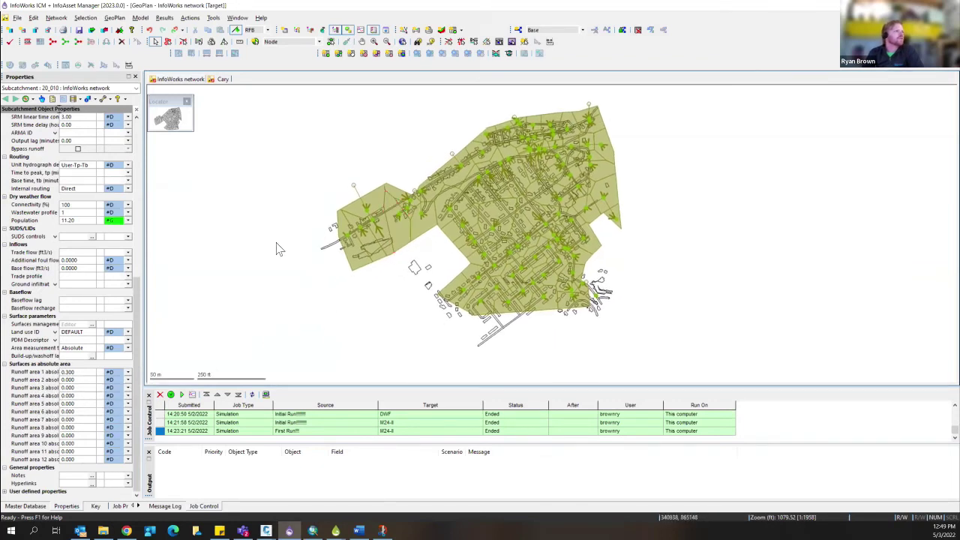
Step: Set up an Area Take Off for the subcatchments using the Road_Roof2 layer with surfaces read from its Status field
click(141, 17)
mouse_move(177, 149)
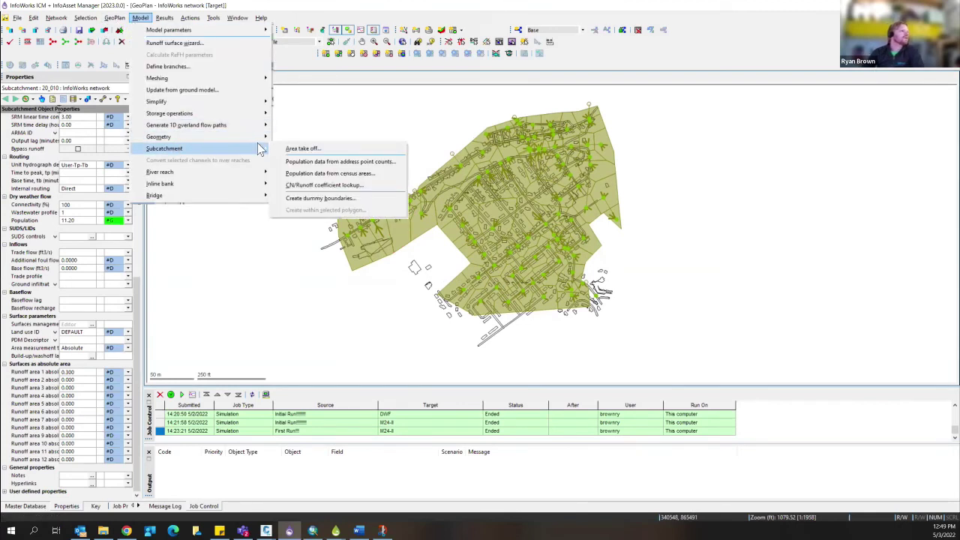
click(311, 149)
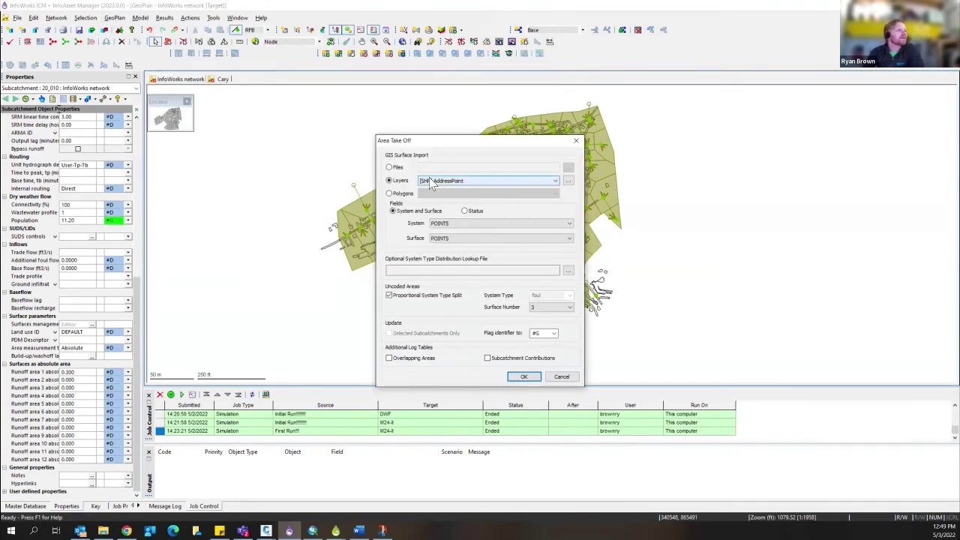
click(456, 181)
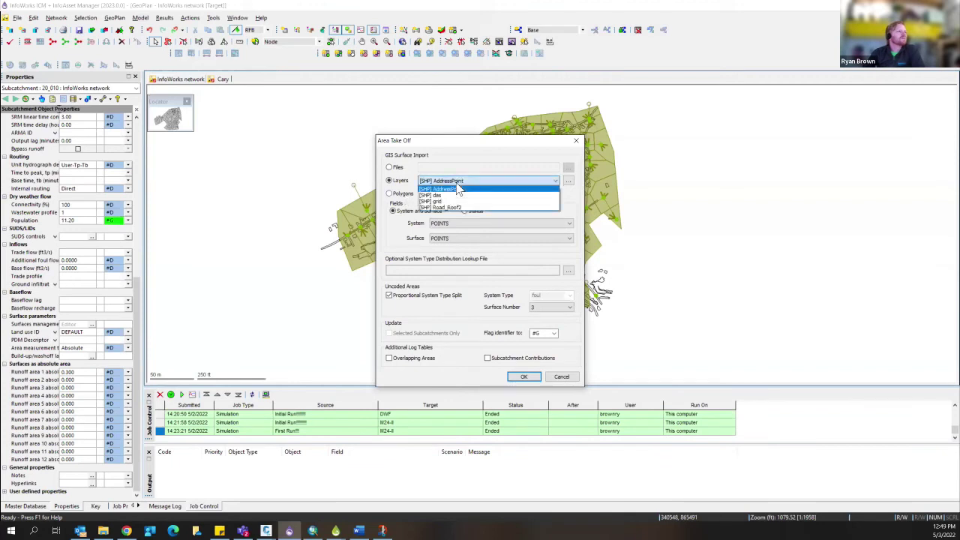
click(453, 204)
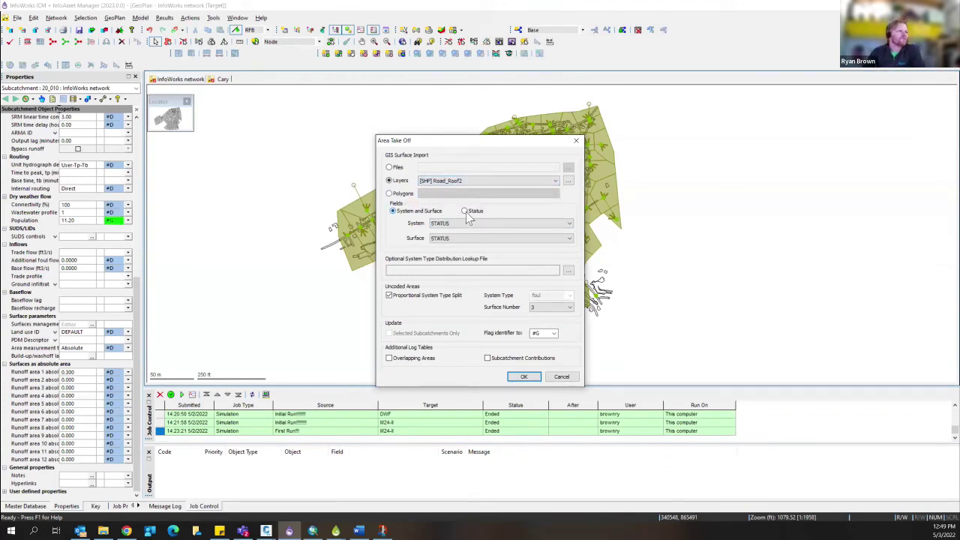
click(465, 212)
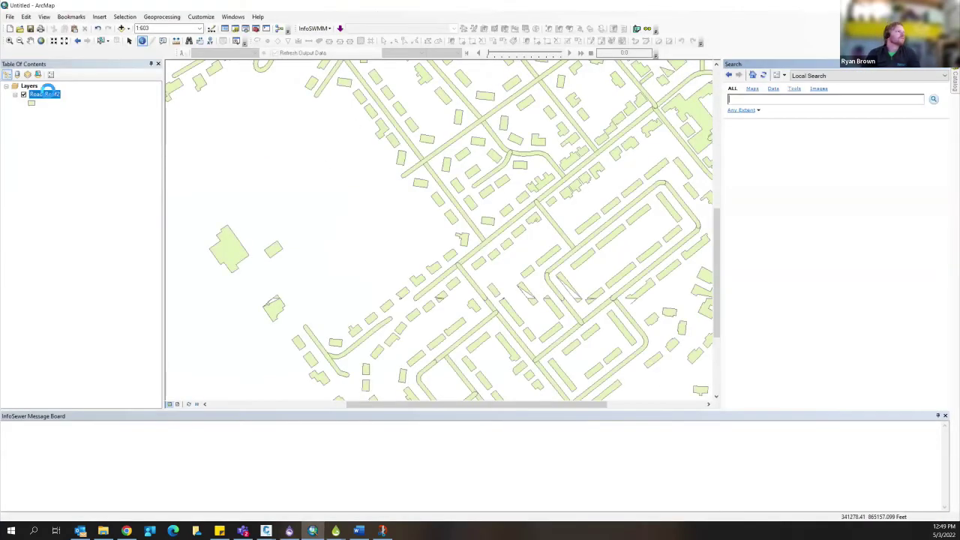
Step: In ArcMap, examine the STATUS values in the Road_Roof2 layer's attribute table through to its last records
right_click(46, 95)
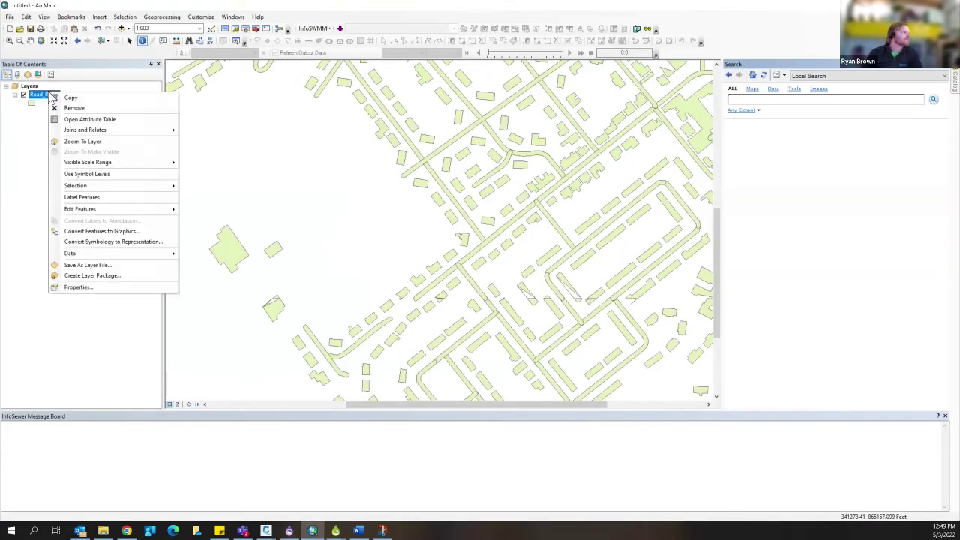
click(90, 120)
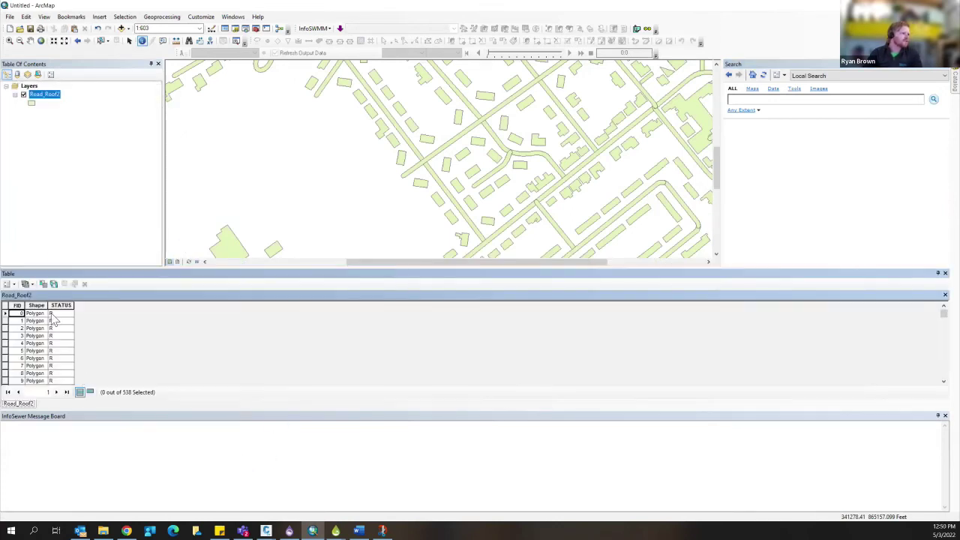
scroll(58, 344, down, 7)
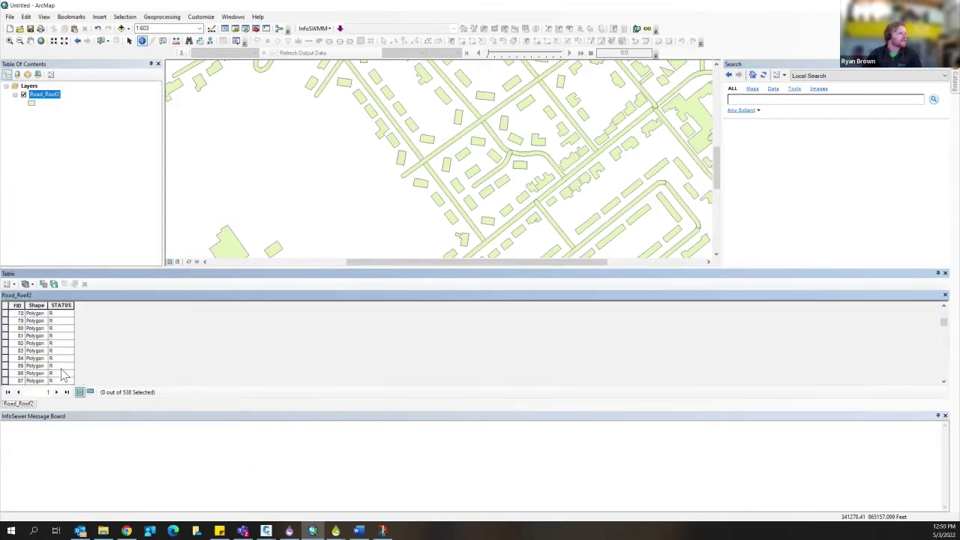
scroll(63, 375, down, 20)
scroll(64, 376, down, 20)
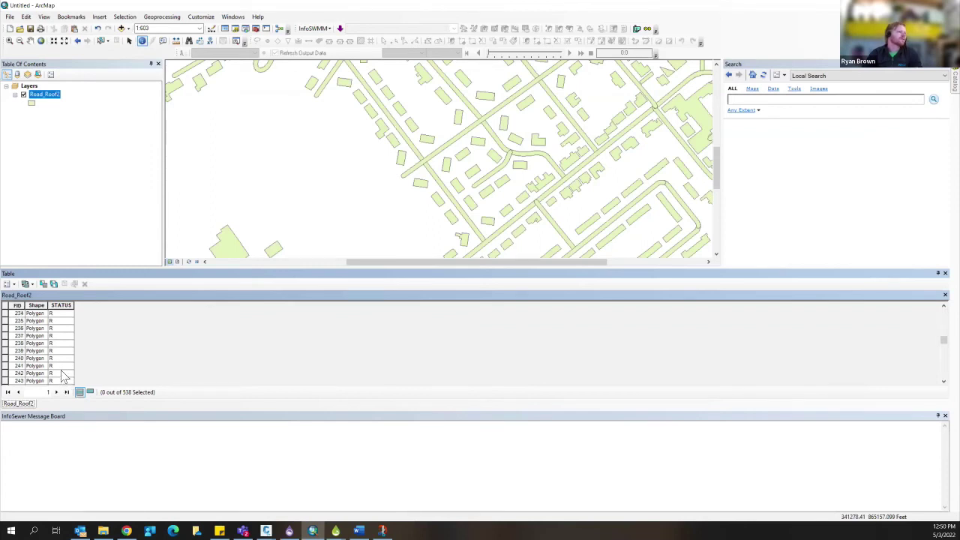
scroll(64, 379, down, 12)
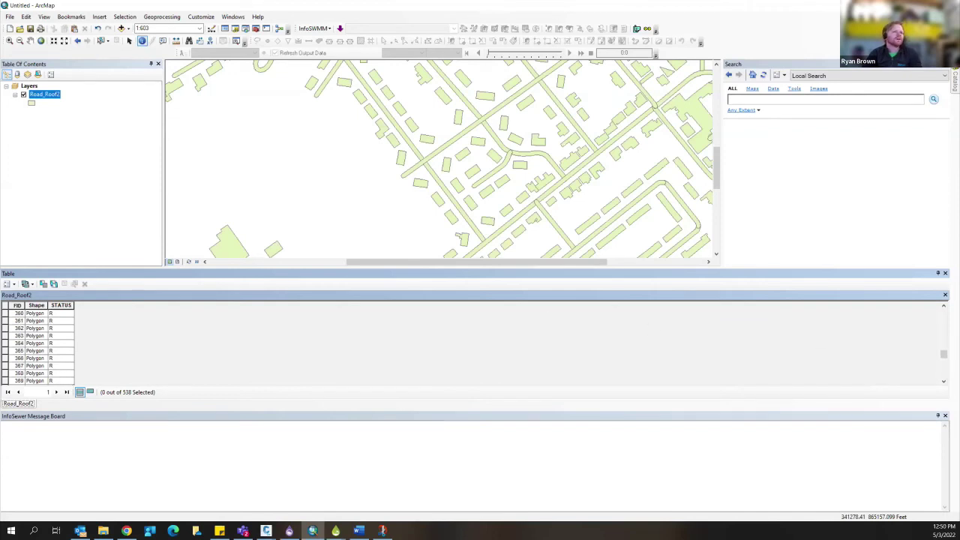
drag(942, 354, 943, 374)
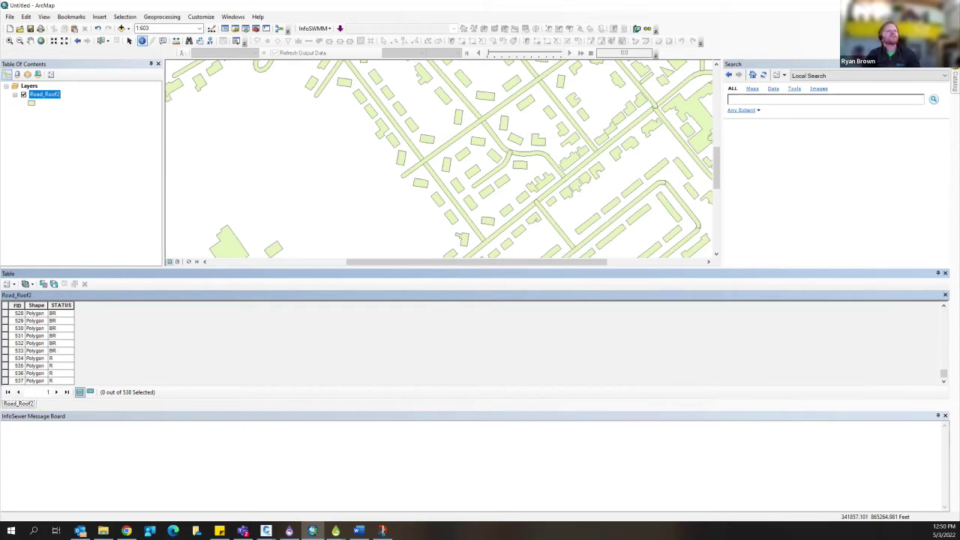
Step: Back in InfoWorks ICM, run the prepared Area Take Off and close its log and the Cary window
key(alt+Tab)
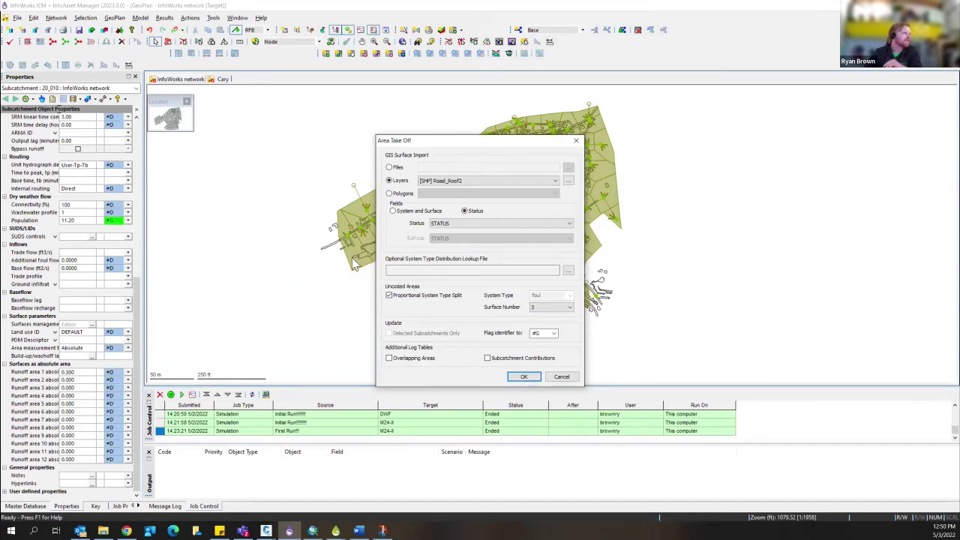
click(520, 377)
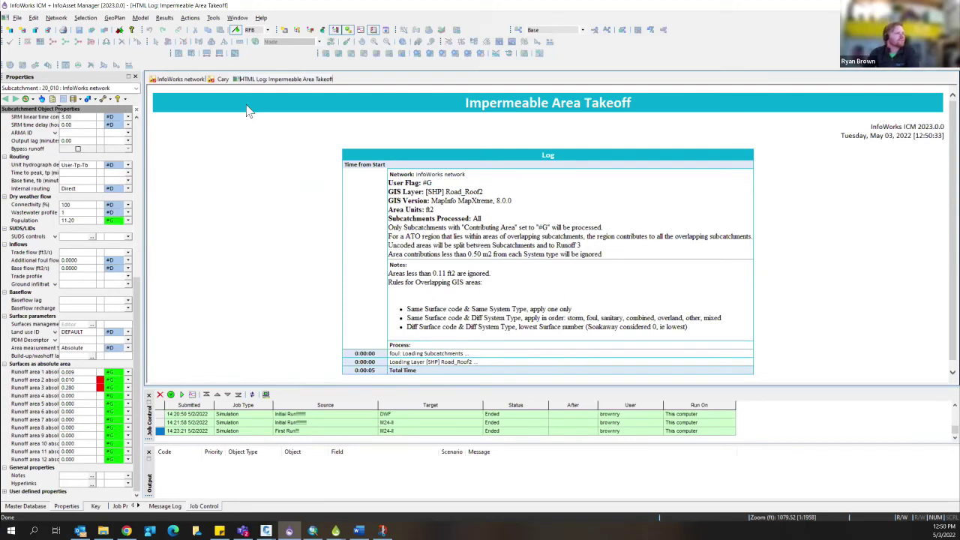
right_click(256, 81)
click(274, 87)
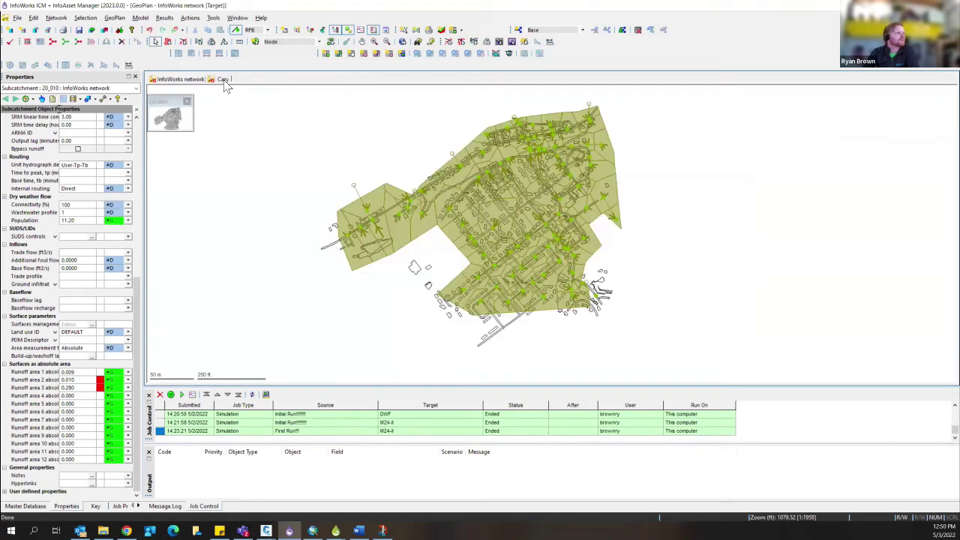
right_click(228, 81)
click(252, 88)
drag(677, 317, 660, 322)
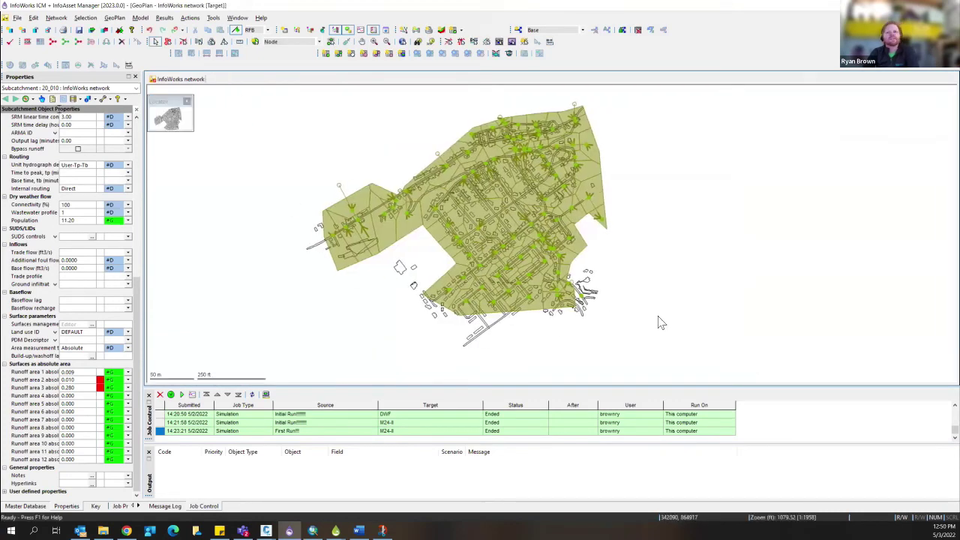
Step: Validate the InfoWorks network and check the runoff surfaces defined for the DEFAULT land use in the land use grid
click(9, 41)
click(542, 218)
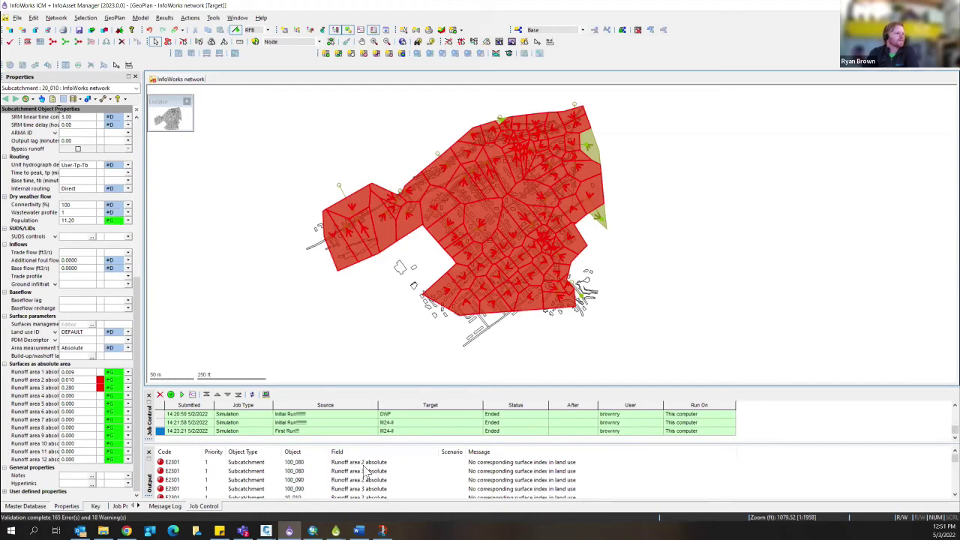
click(351, 50)
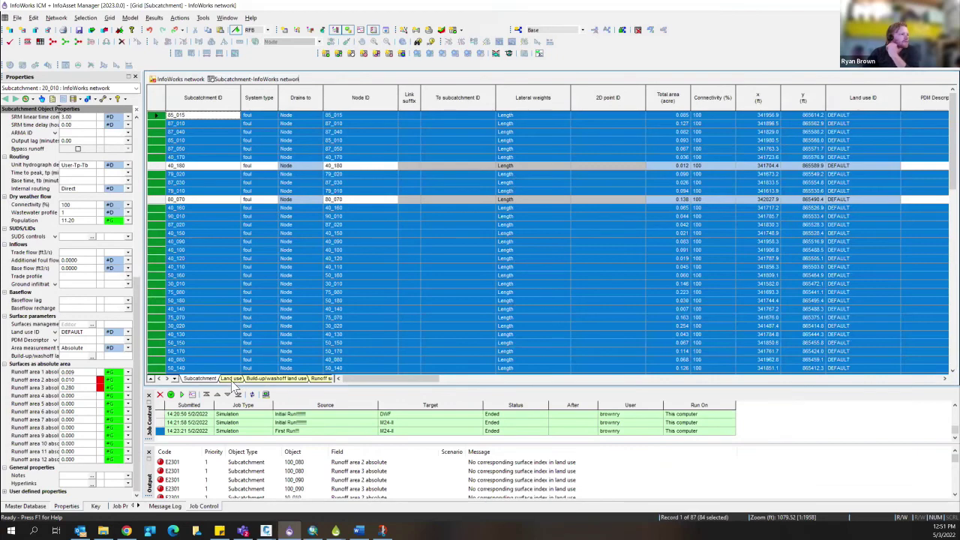
click(232, 378)
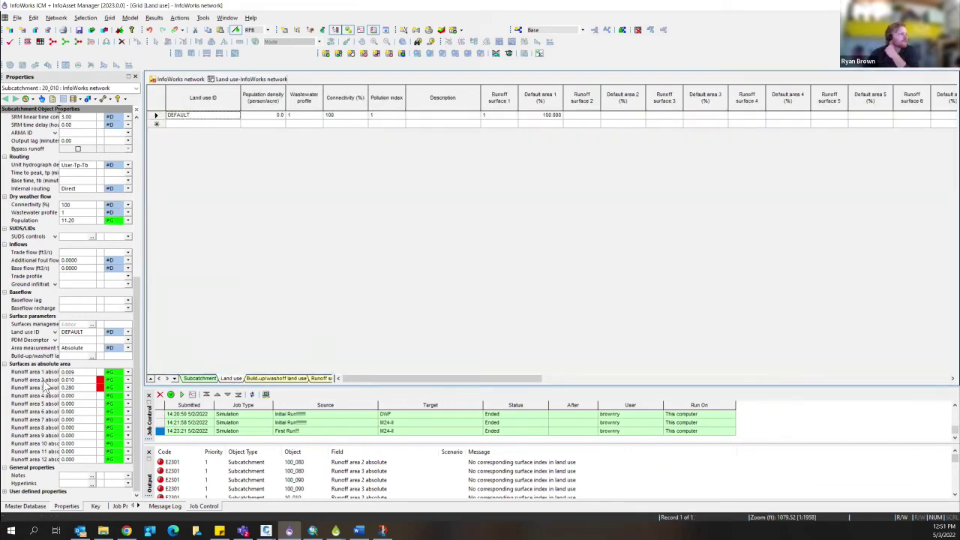
middle_click(251, 79)
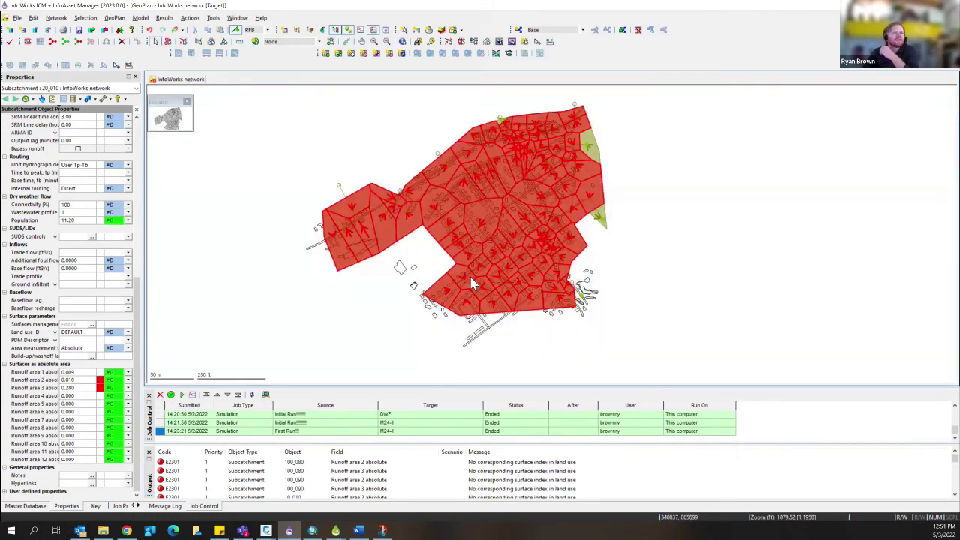
click(643, 328)
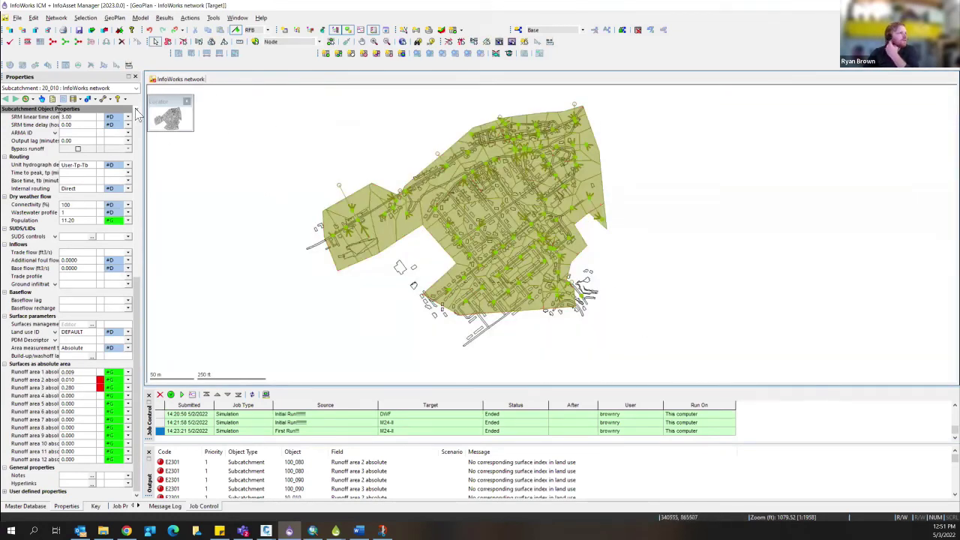
Step: Switch to Excel and examine the parameter blocks in parameter import.csv, including the manhole and conduit defaults
click(84, 18)
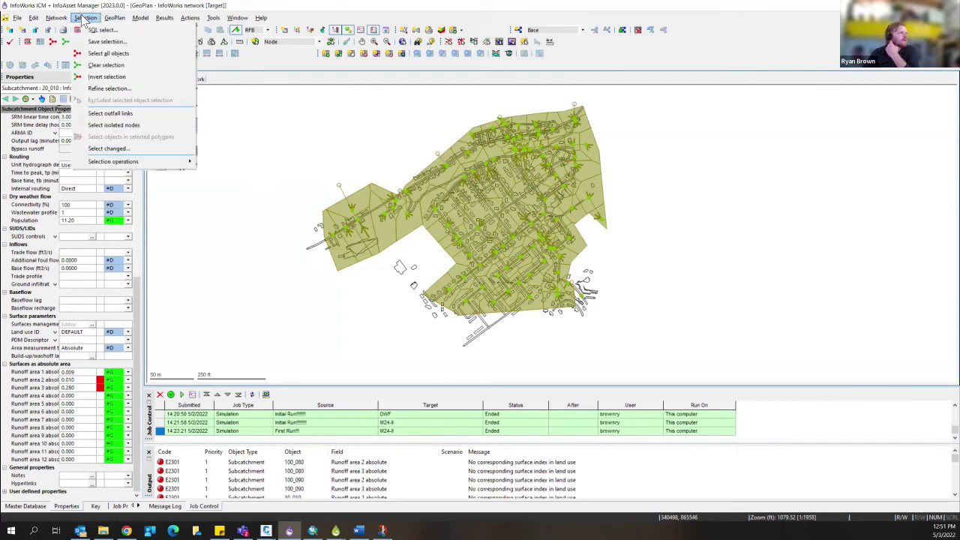
click(84, 18)
click(57, 17)
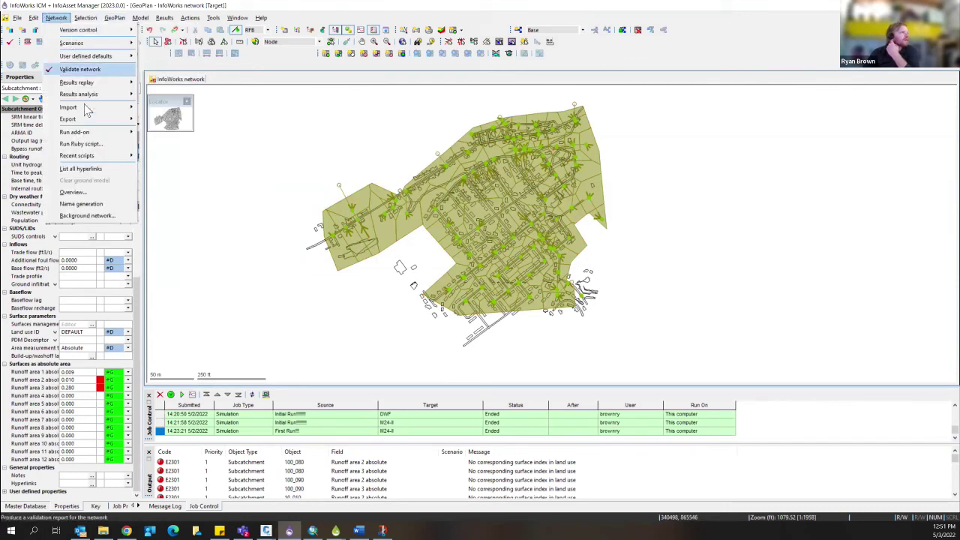
mouse_move(85, 107)
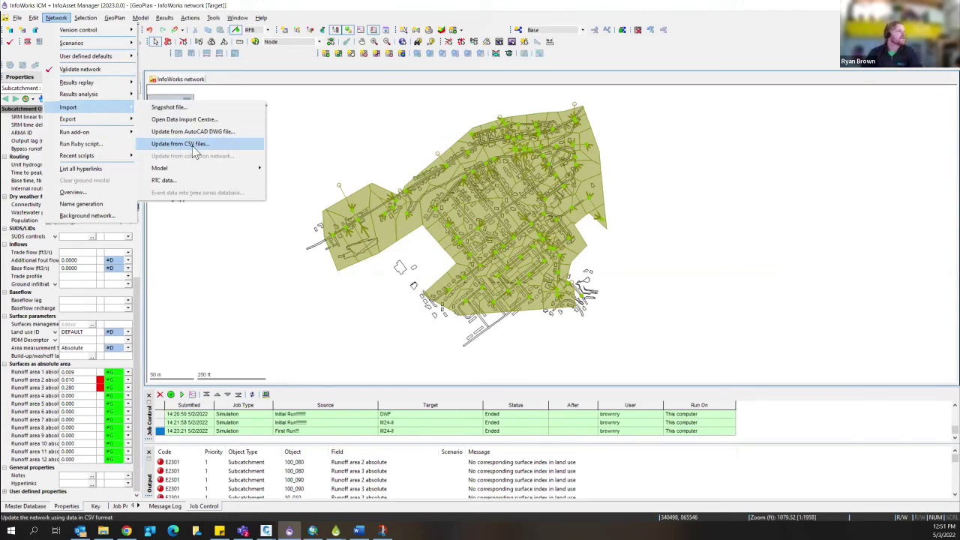
key(alt+Tab)
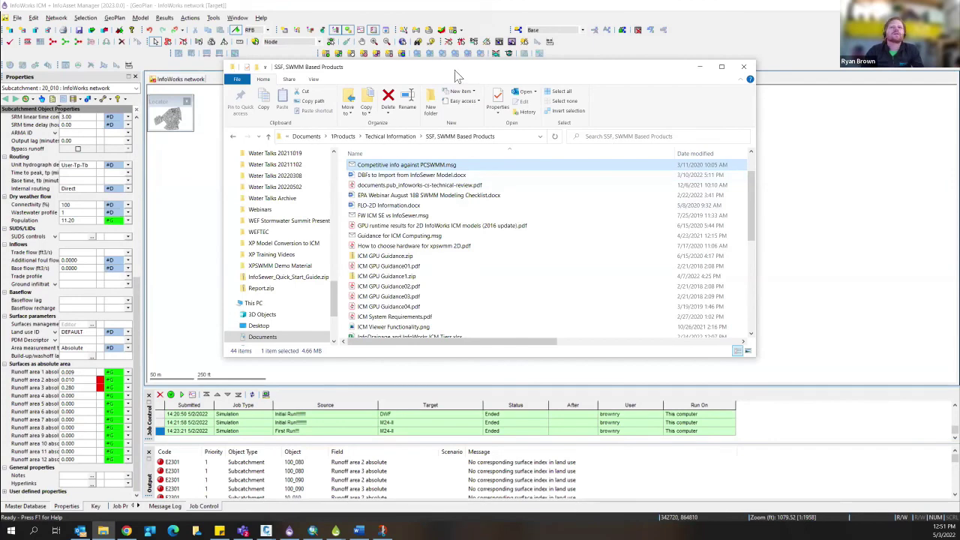
key(alt+Tab)
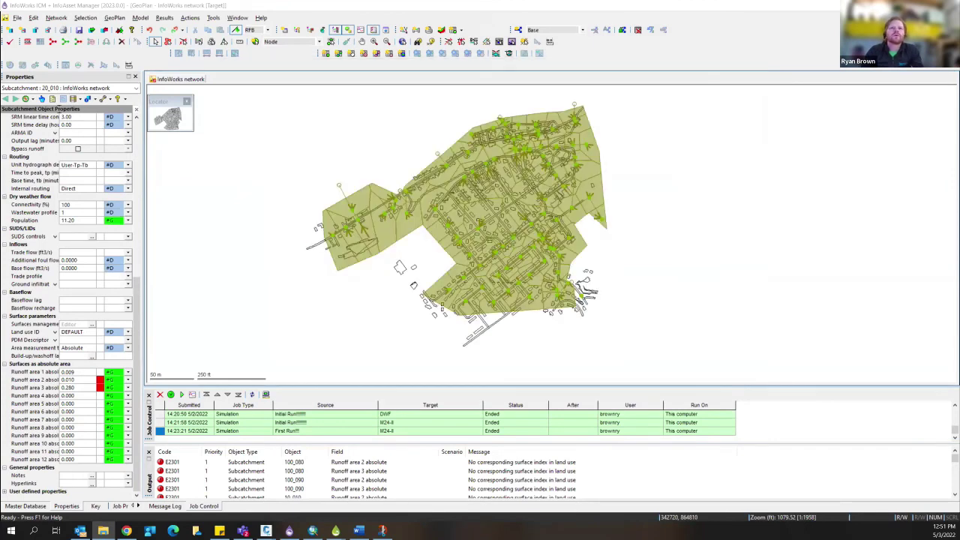
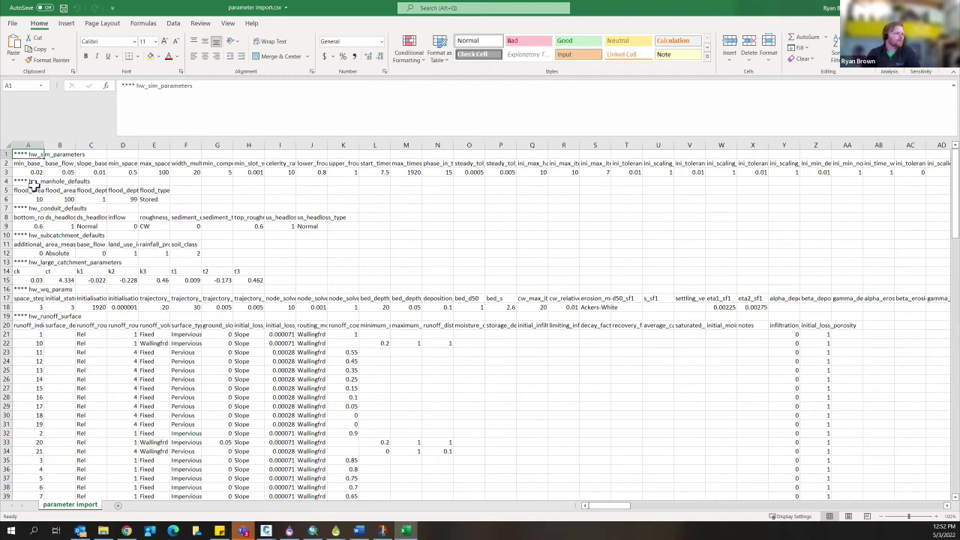
click(34, 217)
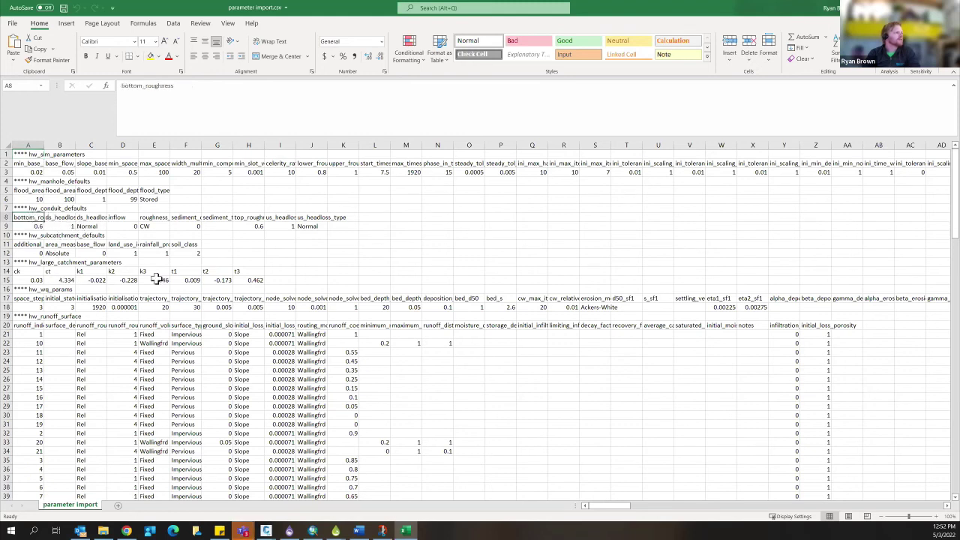
click(27, 182)
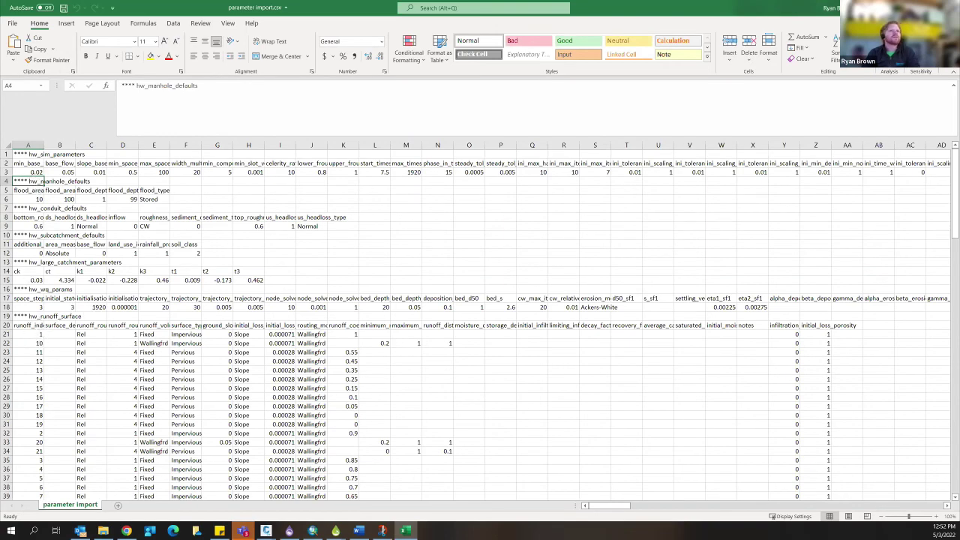
Step: Back in InfoWorks ICM, update the network from parameter import.csv in the csv data folder, using Update and Add with flag #V
key(alt+Tab)
click(57, 17)
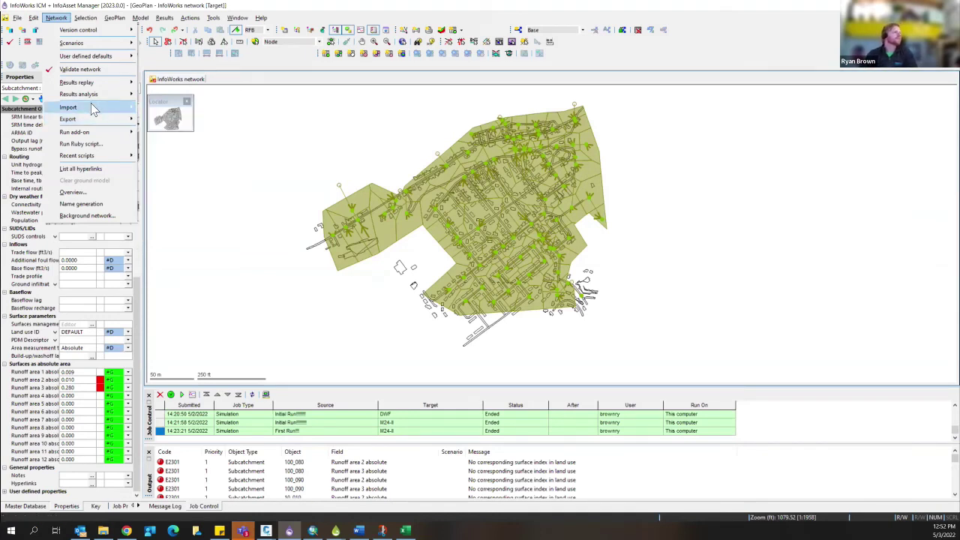
click(192, 144)
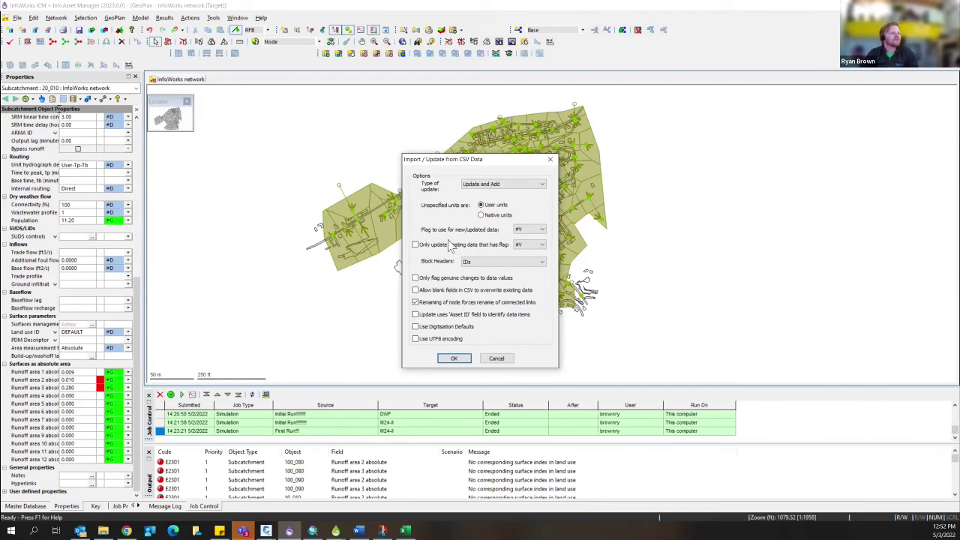
click(454, 359)
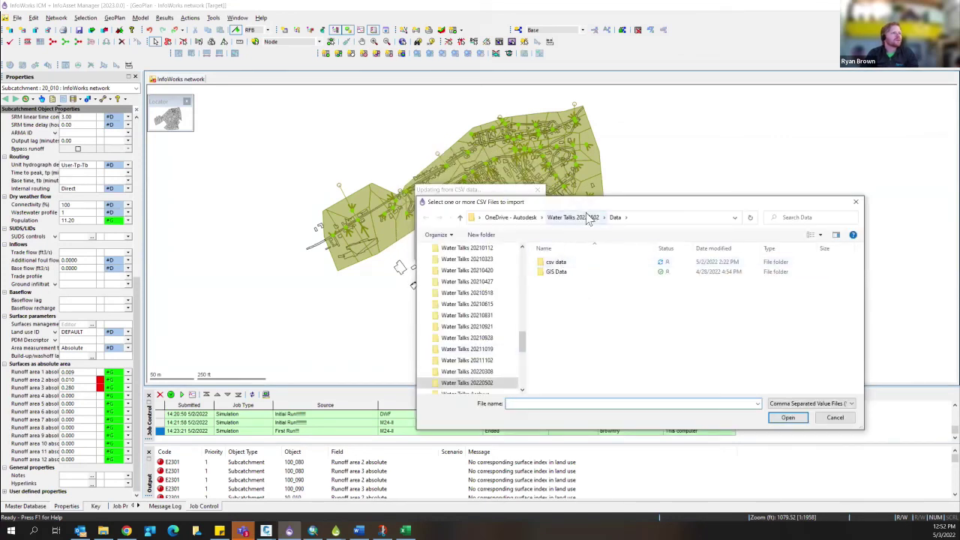
double_click(558, 264)
click(565, 282)
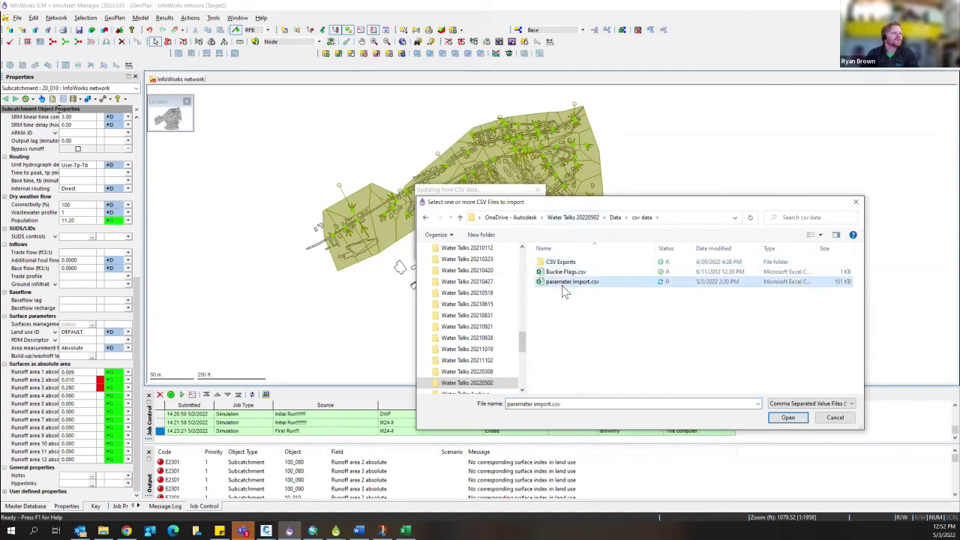
click(797, 422)
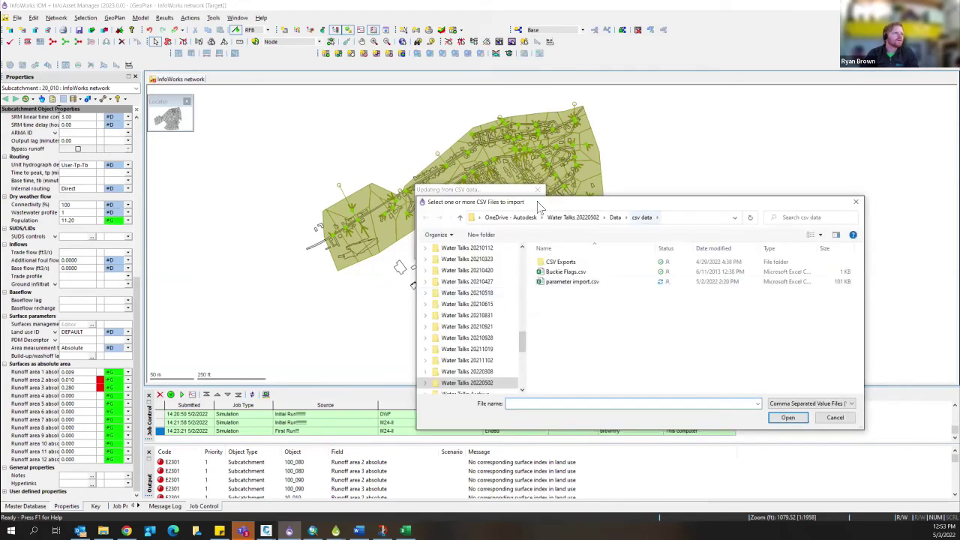
click(835, 417)
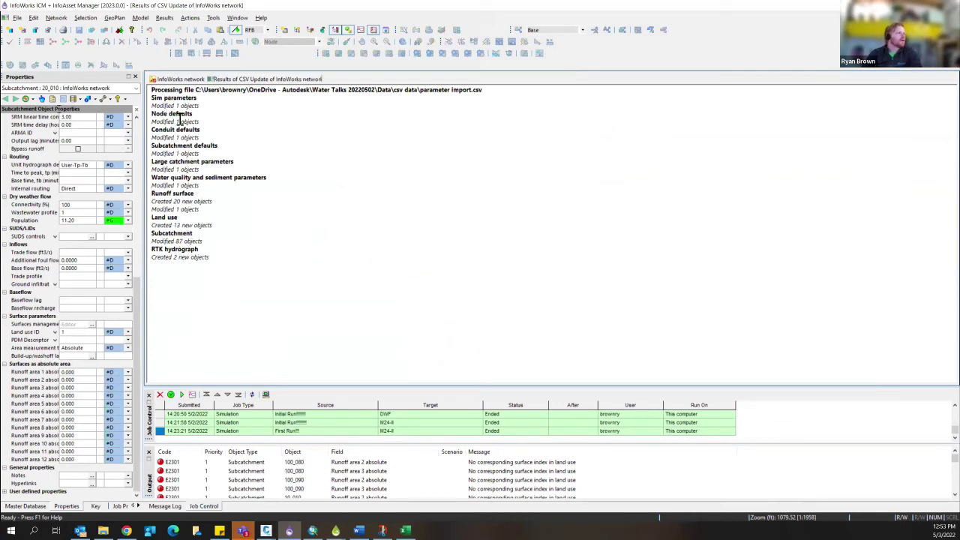
Step: Review the CSV update results for land use, and inspect the properties of land use 1 from the land use grid
drag(209, 225, 153, 217)
click(179, 219)
click(180, 78)
click(350, 52)
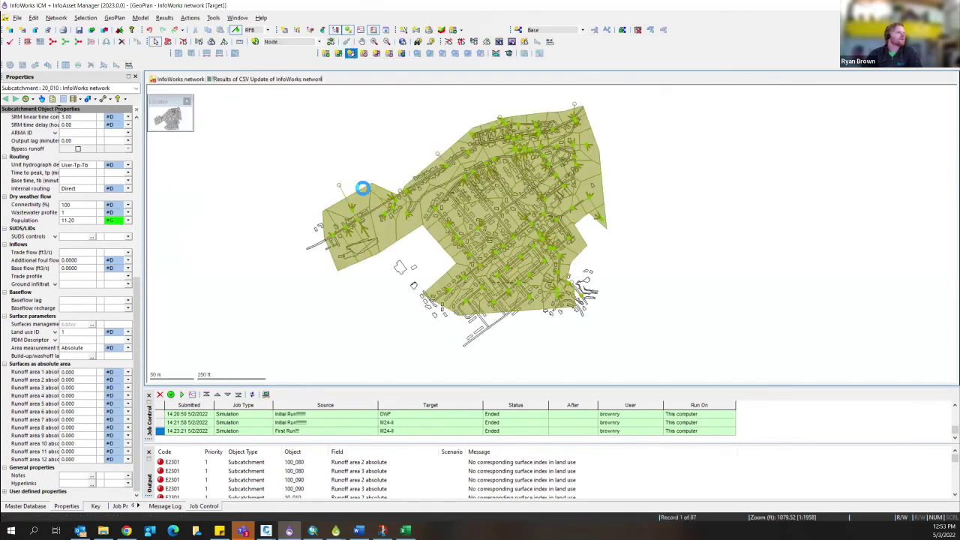
click(240, 378)
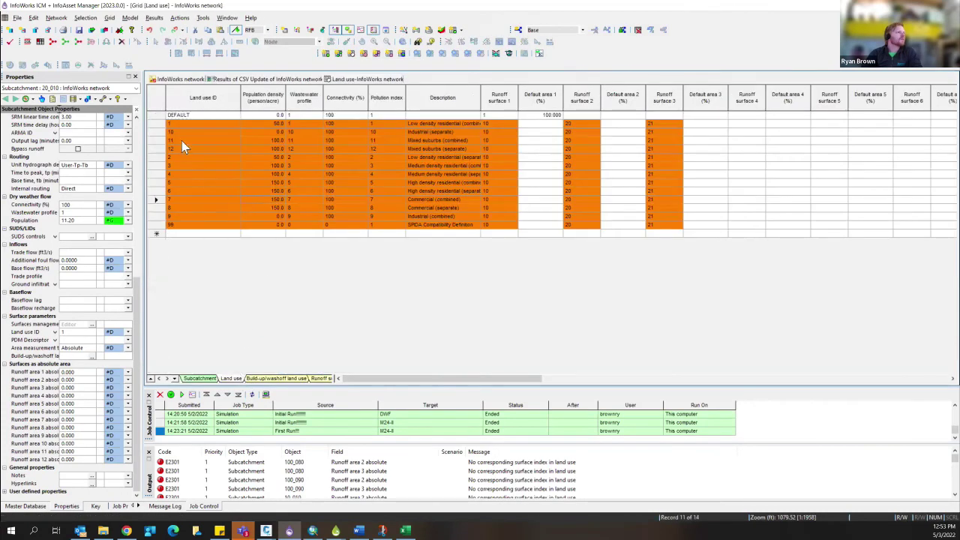
right_click(156, 124)
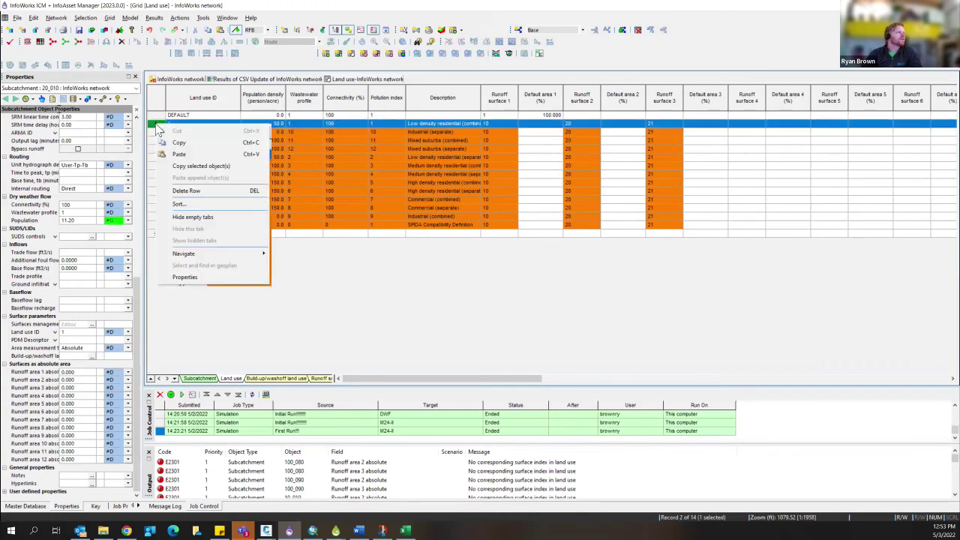
click(191, 278)
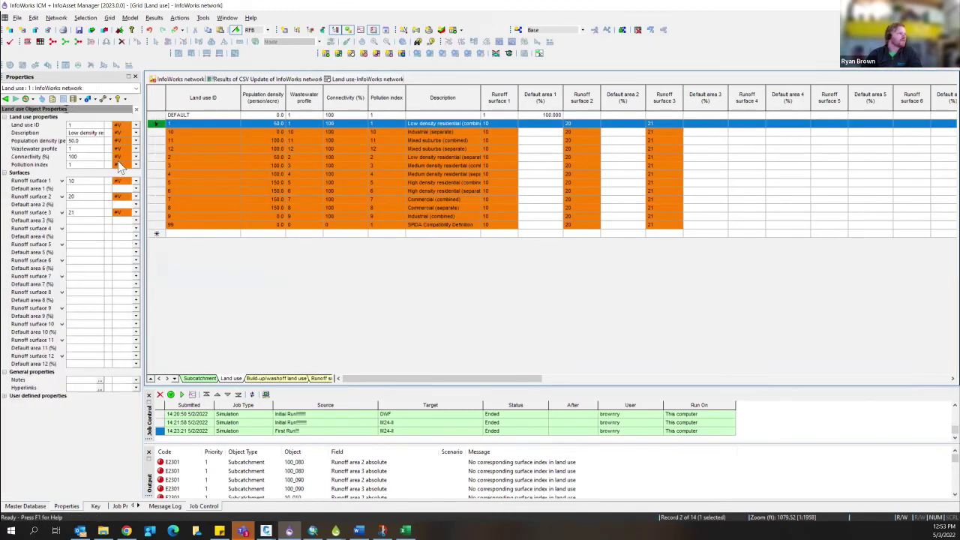